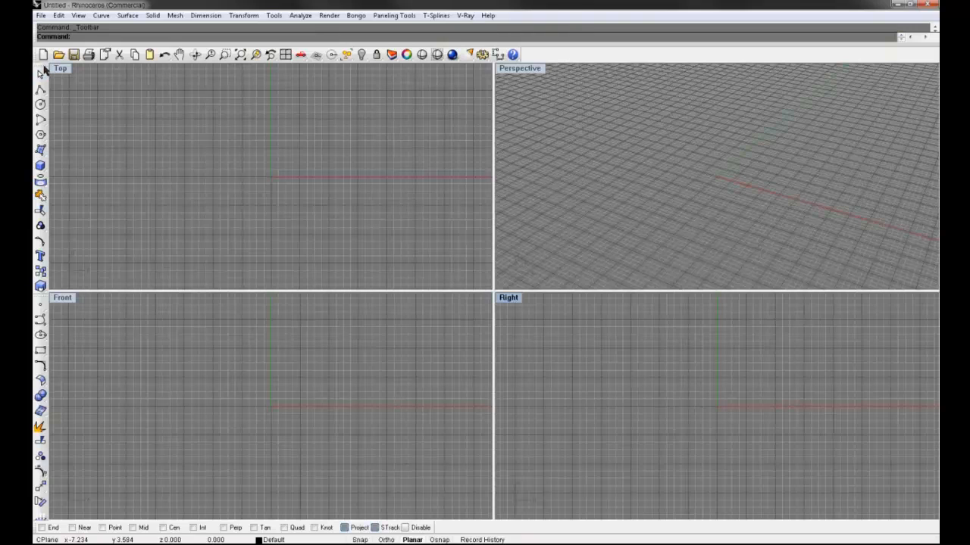
# Undock both main tool palettes and float them side by side over the Top and Front viewports
pyautogui.moveTo(43, 69); pyautogui.dragTo(174, 141)
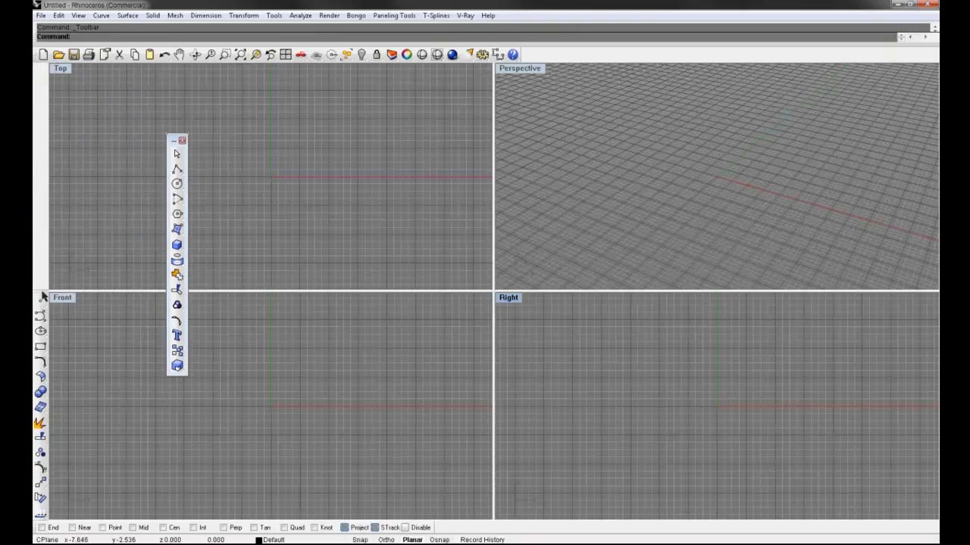
pyautogui.moveTo(42, 295); pyautogui.dragTo(151, 138)
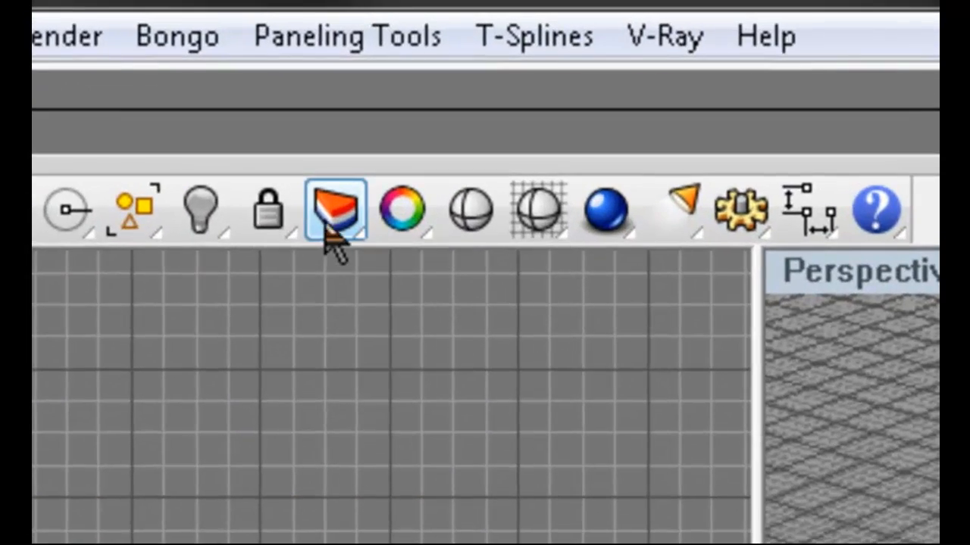
# Show the Layers panel stacked above Properties in one narrow docked column, with the floating tool palettes beside it
pyautogui.click(333, 216)
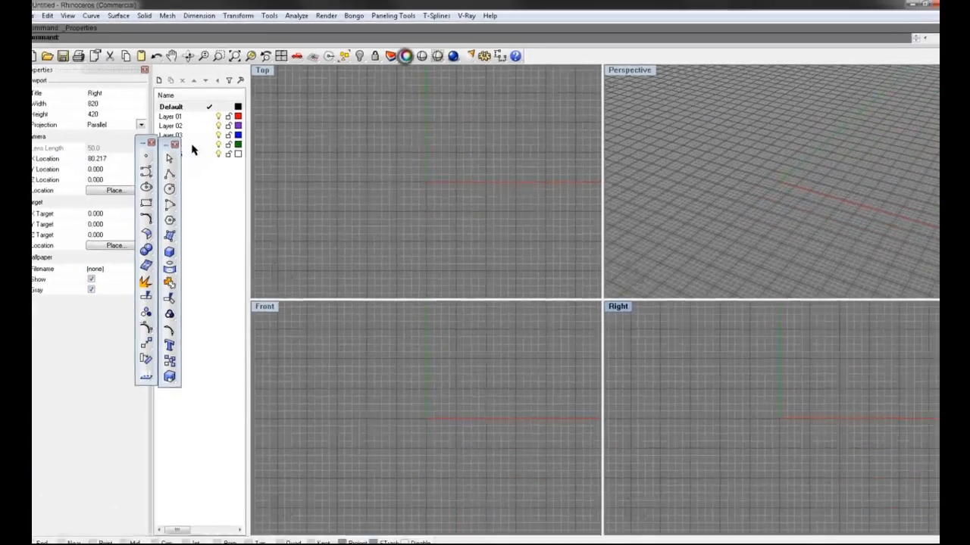
pyautogui.moveTo(210, 69); pyautogui.dragTo(62, 90)
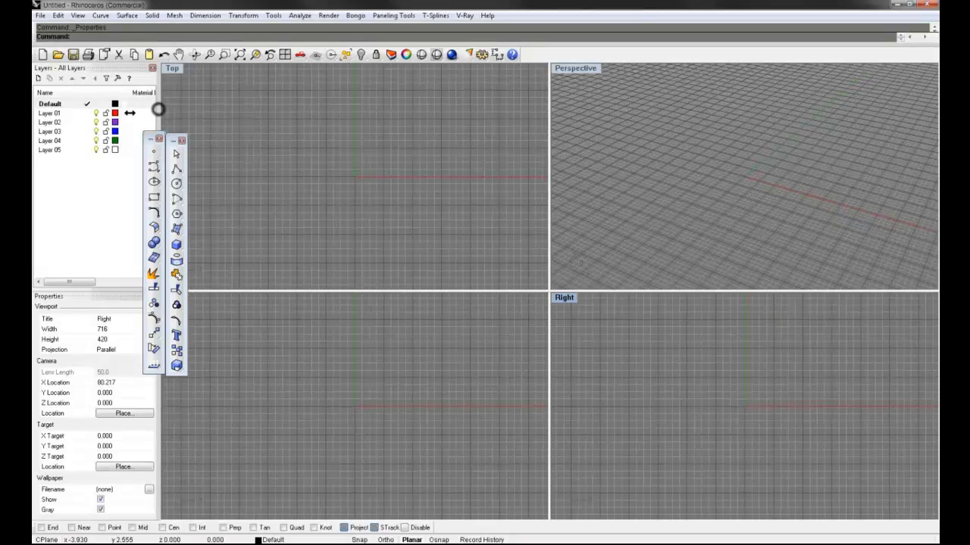
pyautogui.moveTo(157, 110); pyautogui.dragTo(87, 111)
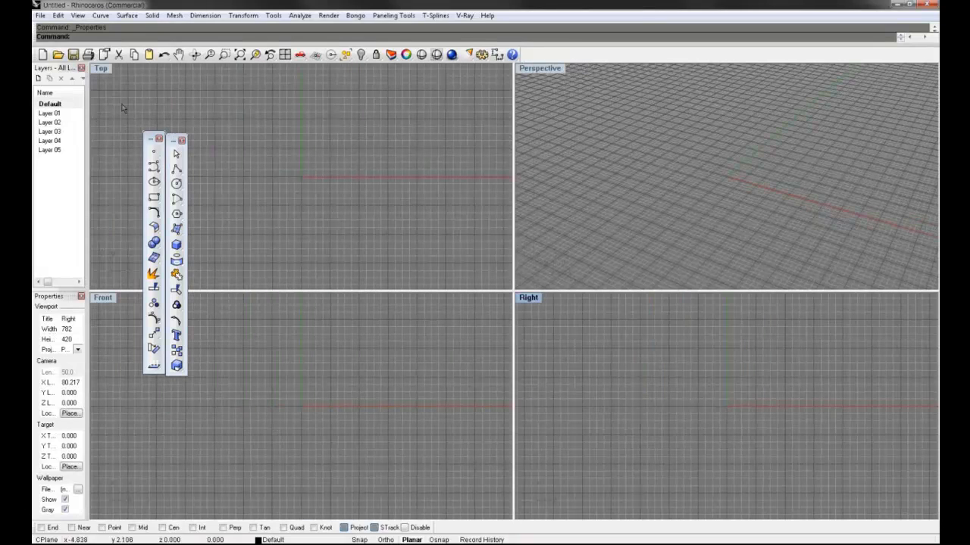
pyautogui.moveTo(89, 210); pyautogui.dragTo(126, 211)
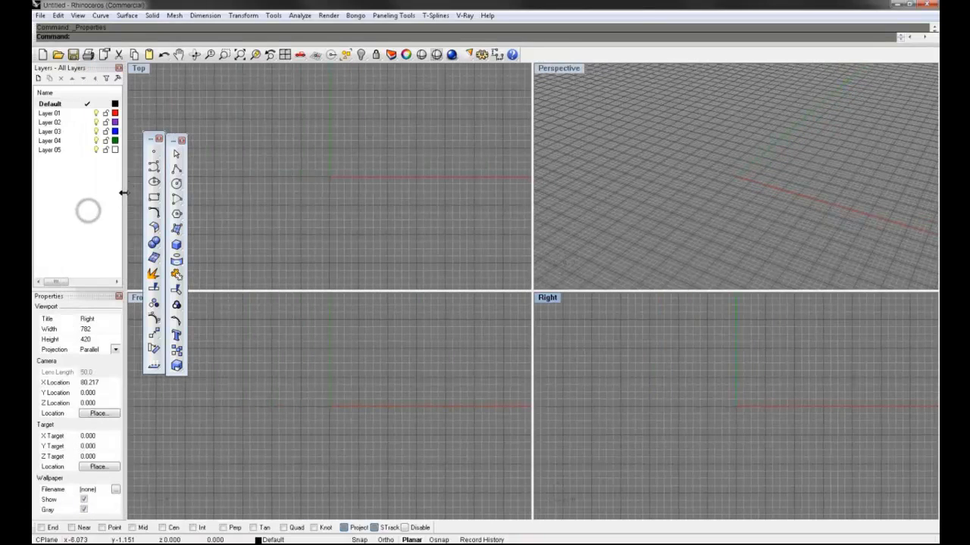
pyautogui.moveTo(151, 139); pyautogui.dragTo(142, 115)
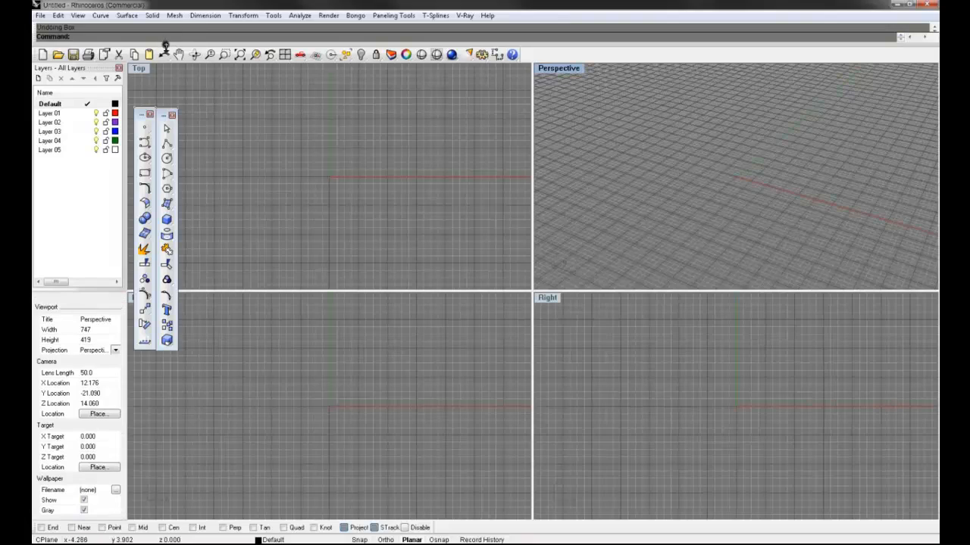
# Enlarge the command area to show several history lines and list the commands starting with A
pyautogui.moveTo(164, 45); pyautogui.dragTo(167, 86)
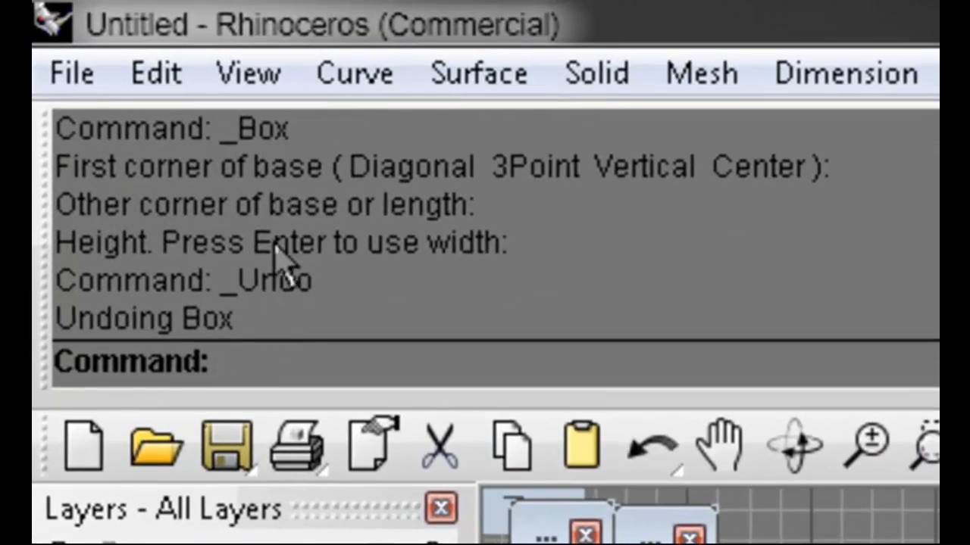
pyautogui.click(287, 366)
pyautogui.write('A')
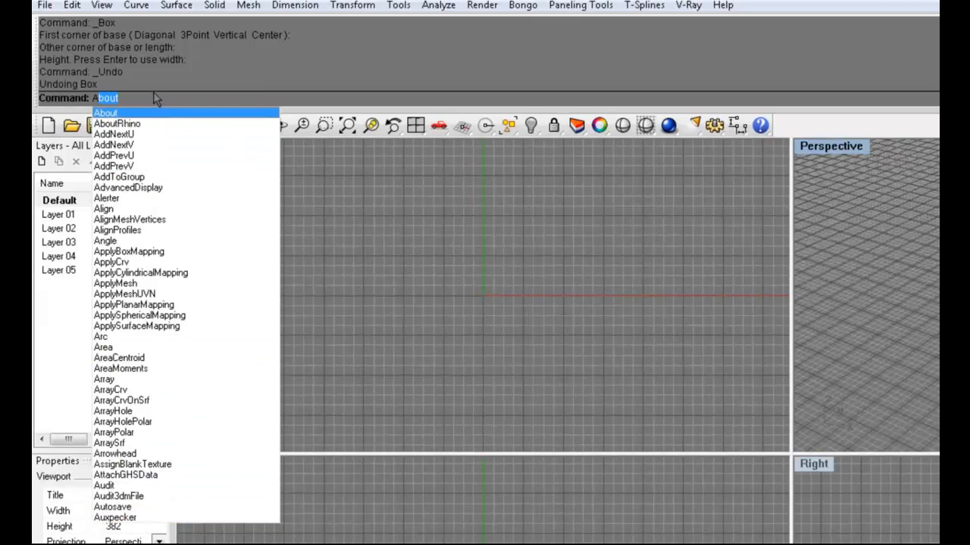
pyautogui.press('BackSpace')
pyautogui.press('BackSpace')
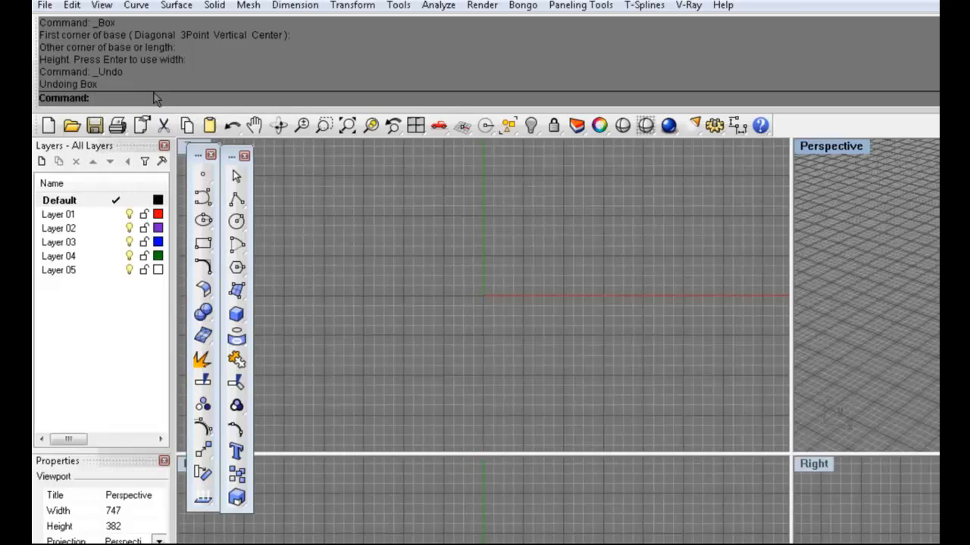
# Try to run a Cube command from the command line
pyautogui.write('C')
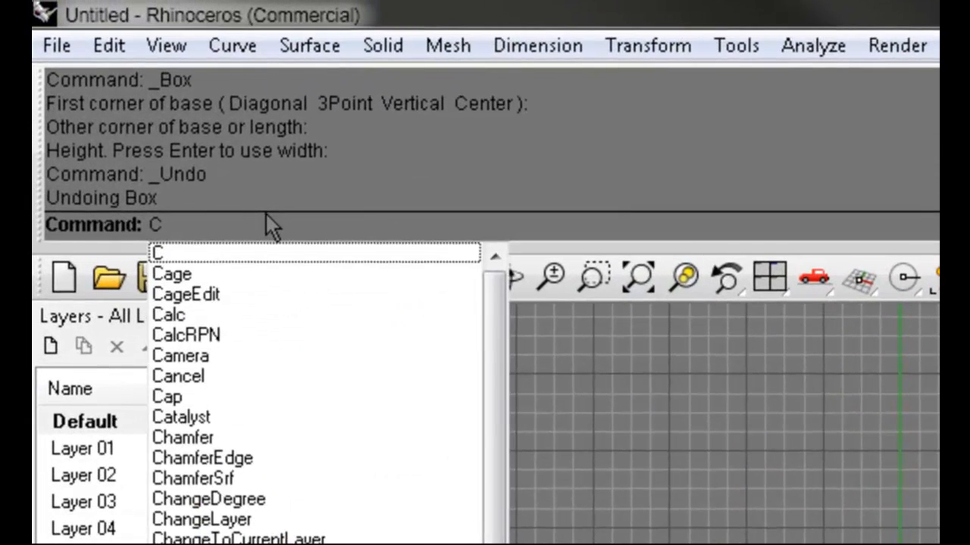
pyautogui.write('ube')
pyautogui.press('Return')
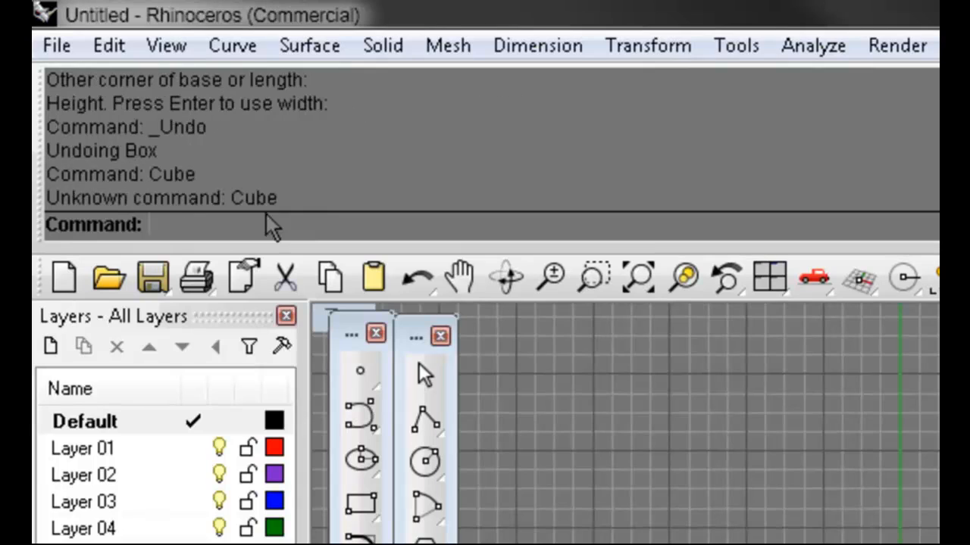
# Create a box with the Box command, drawing its base and height freehand in the Perspective viewport
pyautogui.write('Box')
pyautogui.press('Return')
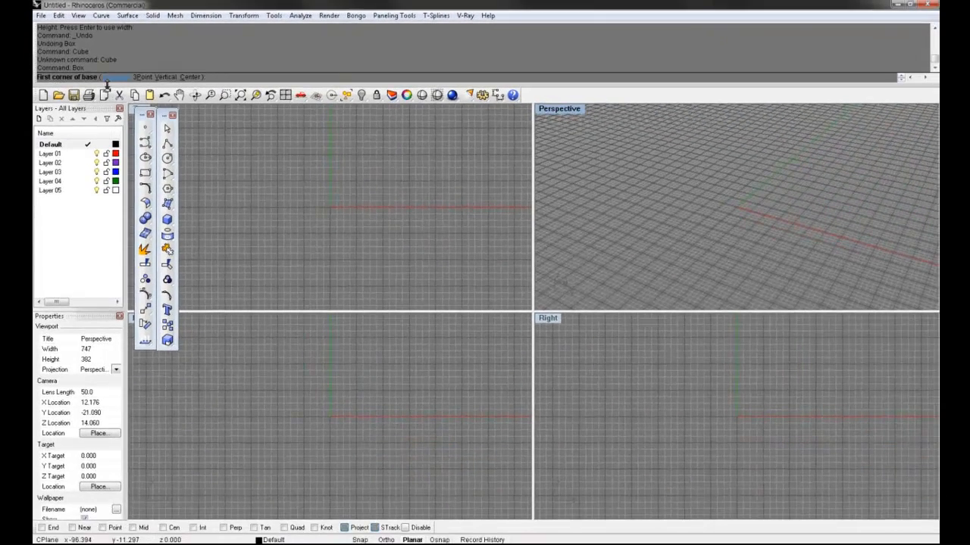
pyautogui.click(666, 240)
pyautogui.click(824, 194)
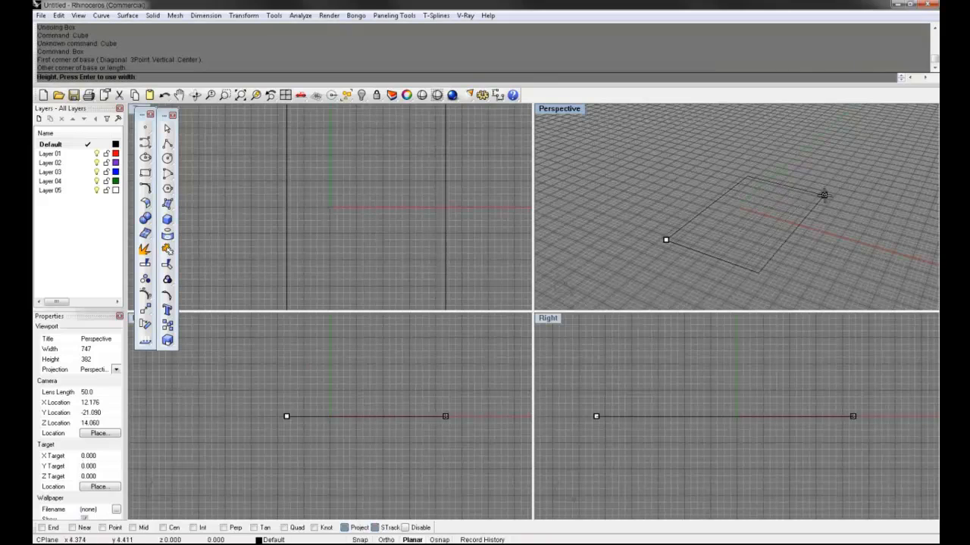
pyautogui.click(781, 132)
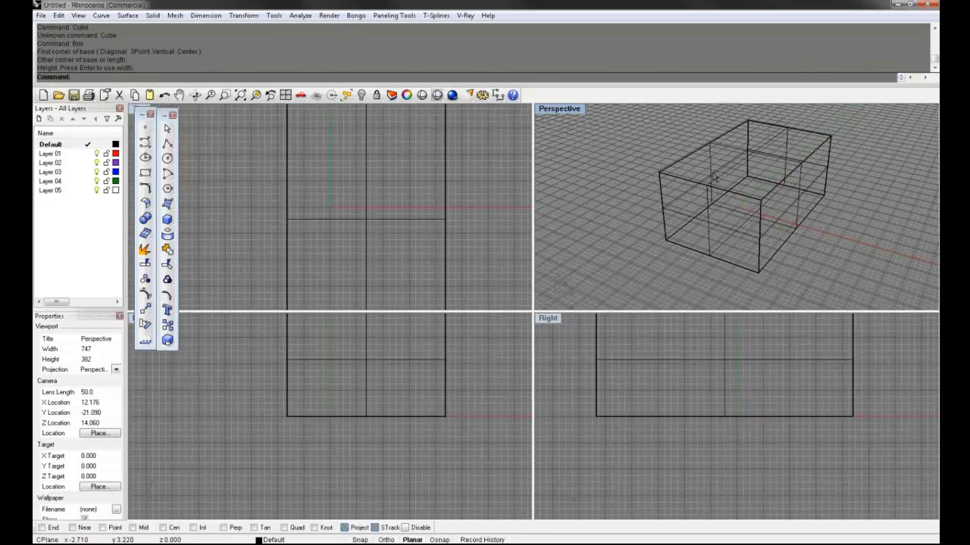
# Delete the test box and shrink the command area back to its compact height
pyautogui.click(808, 190)
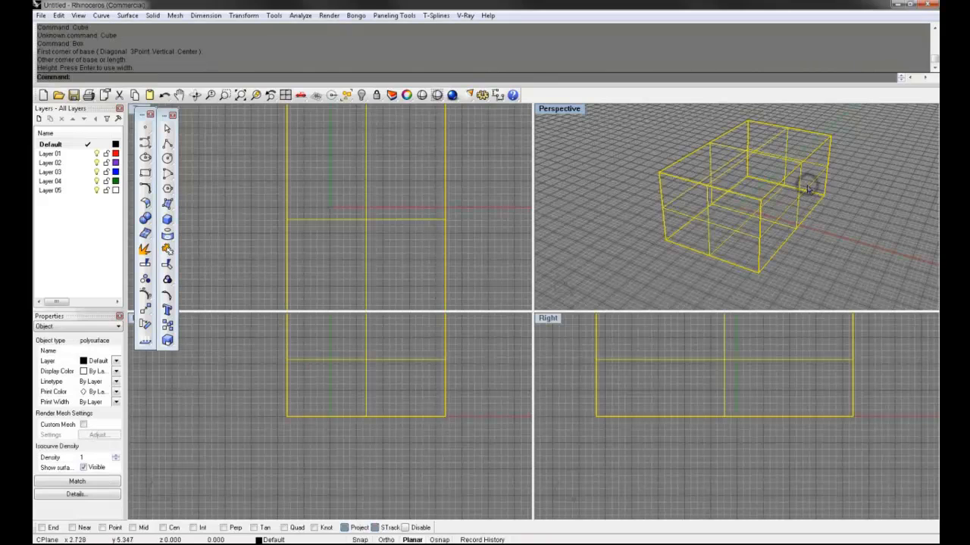
pyautogui.press('Delete')
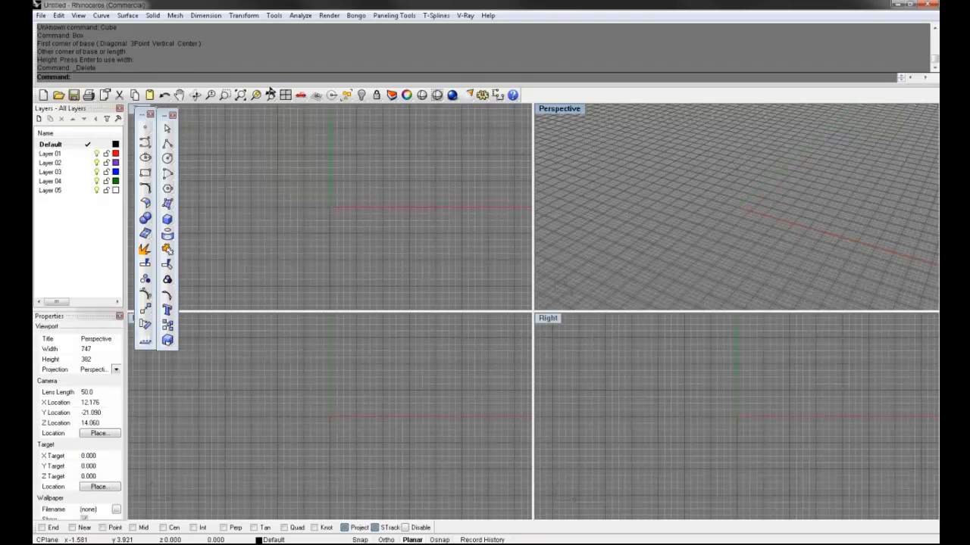
pyautogui.moveTo(269, 85); pyautogui.dragTo(269, 44)
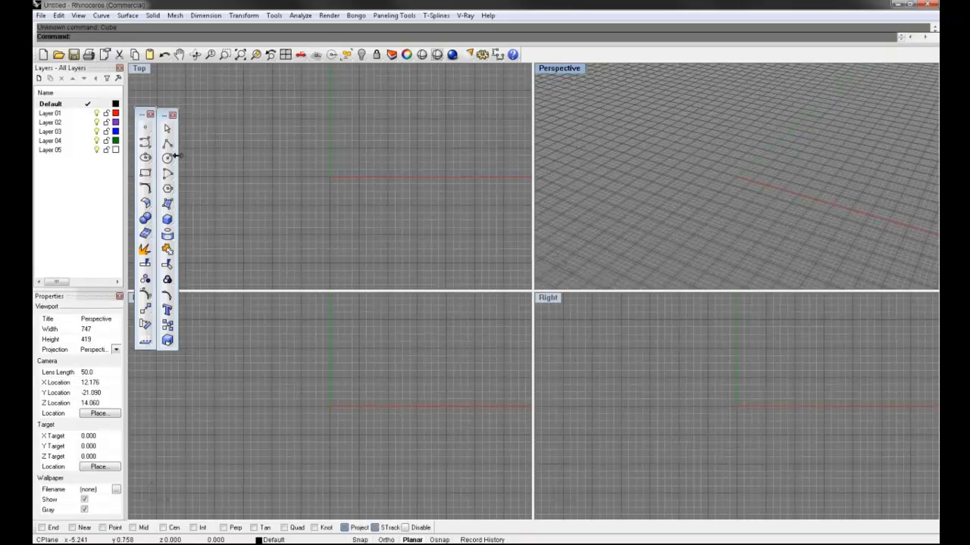
# Create a box with its rectangular base around the origin in the Top viewport and its height set in Perspective
pyautogui.click(181, 155)
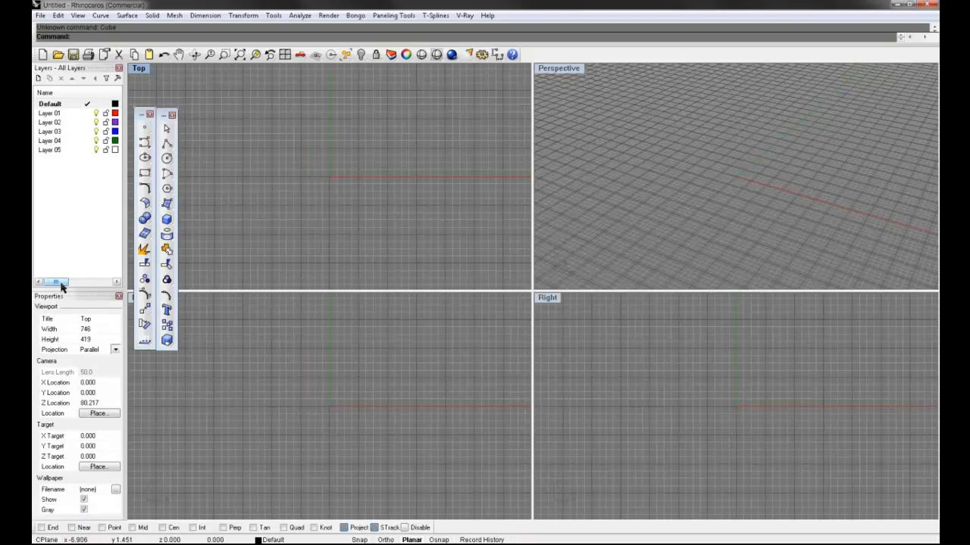
pyautogui.moveTo(62, 286); pyautogui.dragTo(57, 277)
pyautogui.click(167, 219)
pyautogui.click(289, 218)
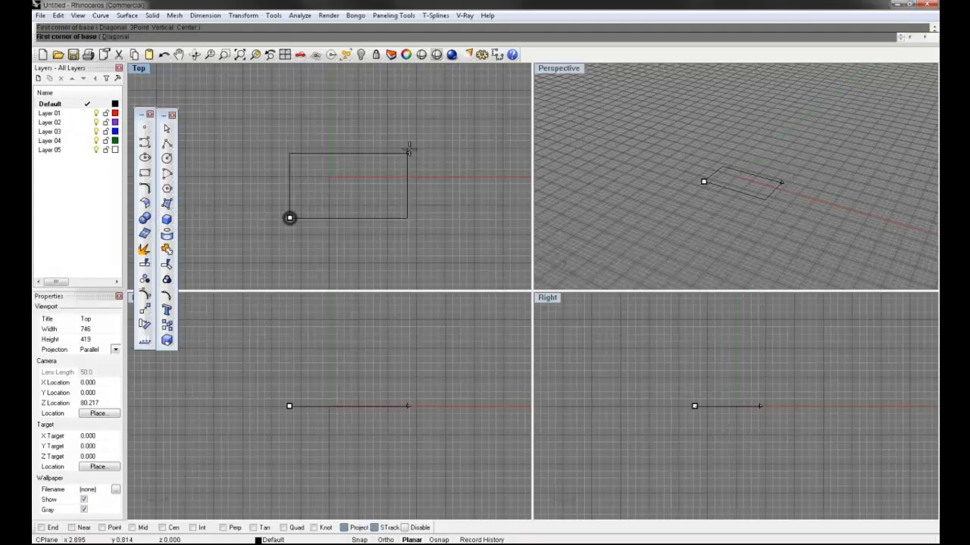
pyautogui.click(429, 120)
pyautogui.click(763, 132)
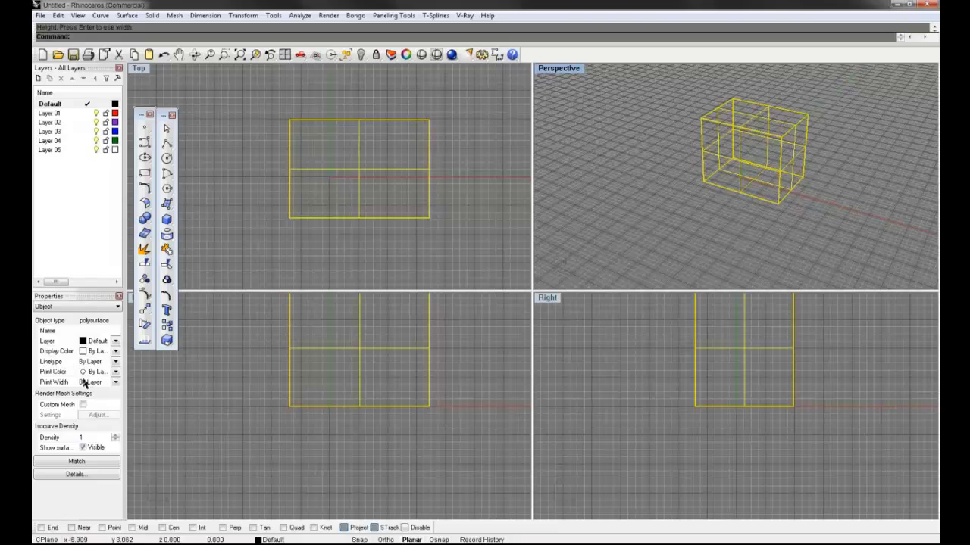
# Assign the selected box to Layer 01 in its object properties and deselect it
pyautogui.click(113, 342)
pyautogui.click(113, 341)
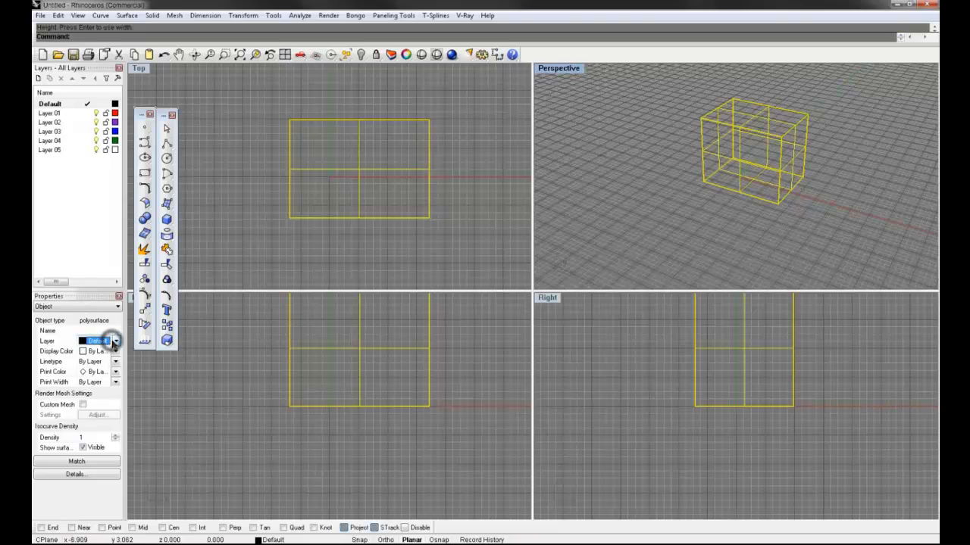
pyautogui.click(114, 342)
pyautogui.click(99, 361)
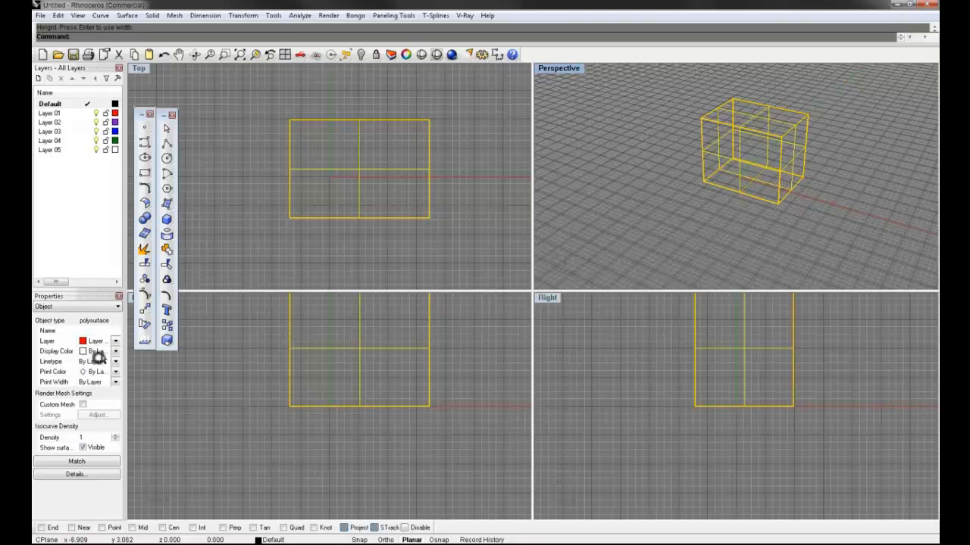
pyautogui.click(824, 86)
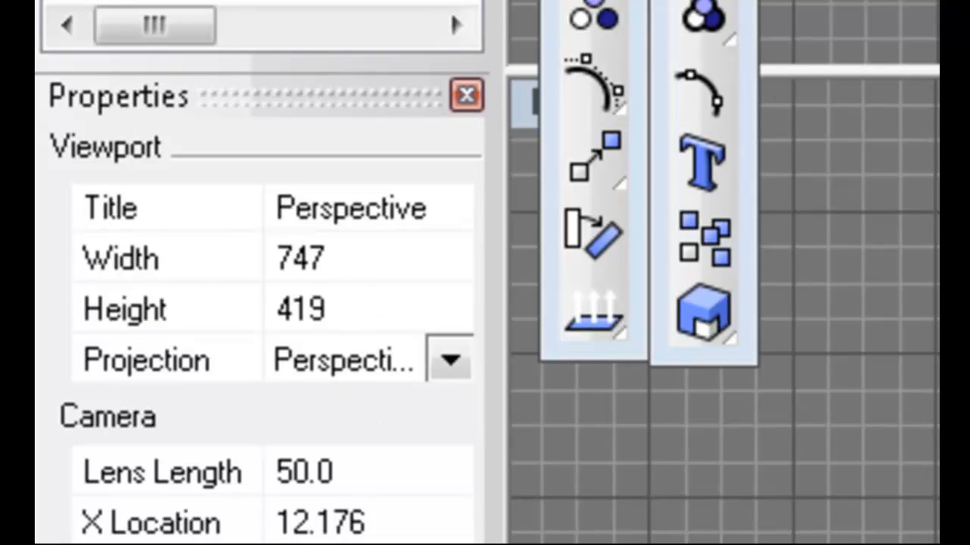
# Lock Layer 01 and try to select its box in the Perspective viewport
pyautogui.click(340, 325)
pyautogui.click(379, 318)
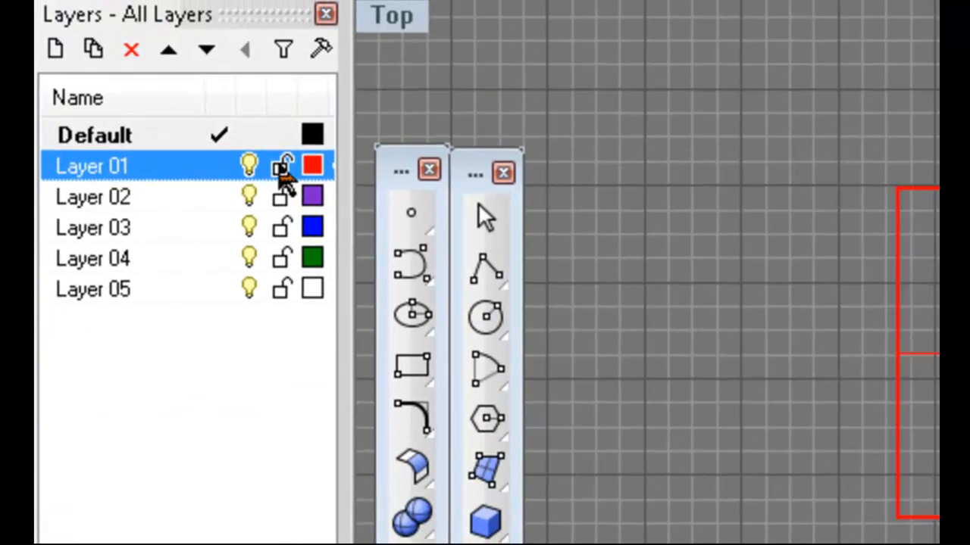
pyautogui.click(281, 165)
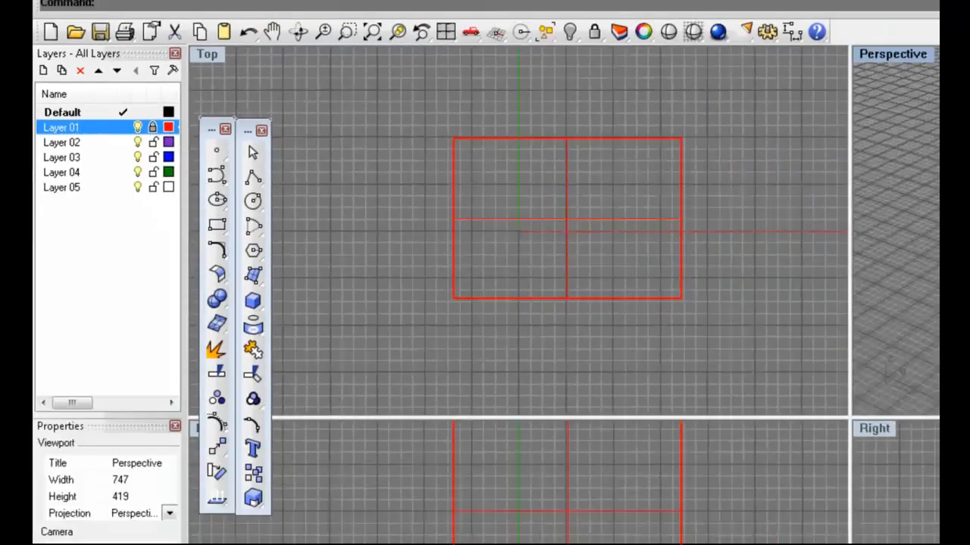
pyautogui.click(715, 95)
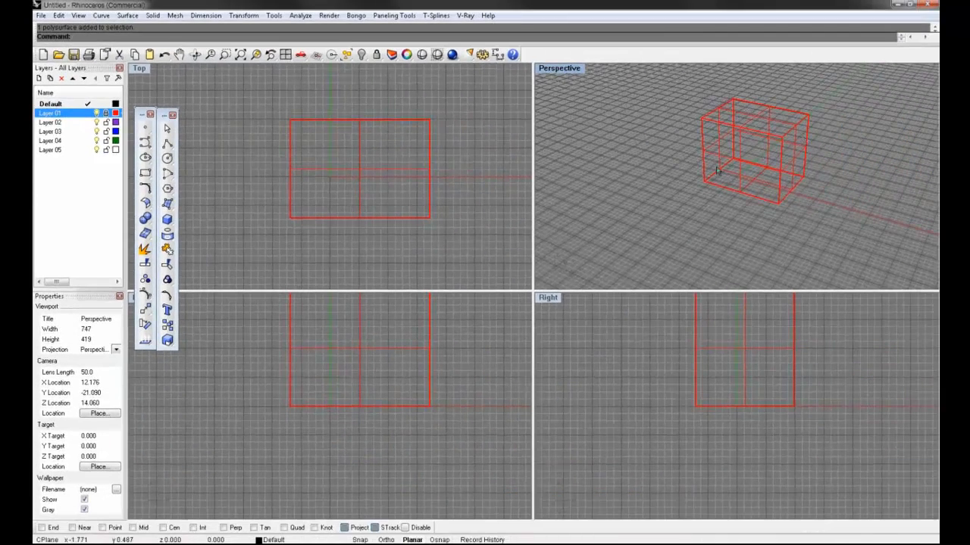
# Restore Layer 01 to visible and unlocked, and test selecting its box in the Perspective viewport
pyautogui.click(97, 113)
pyautogui.click(97, 112)
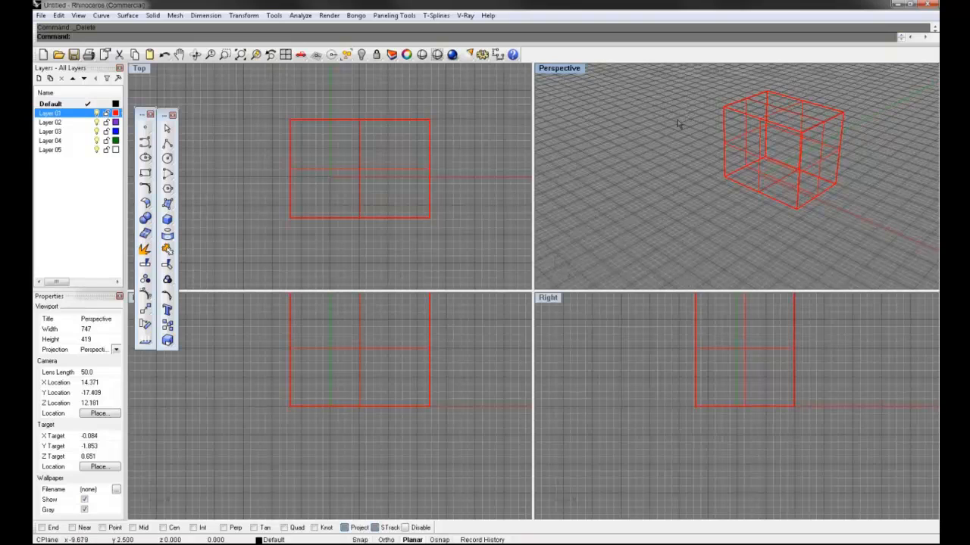
pyautogui.click(829, 119)
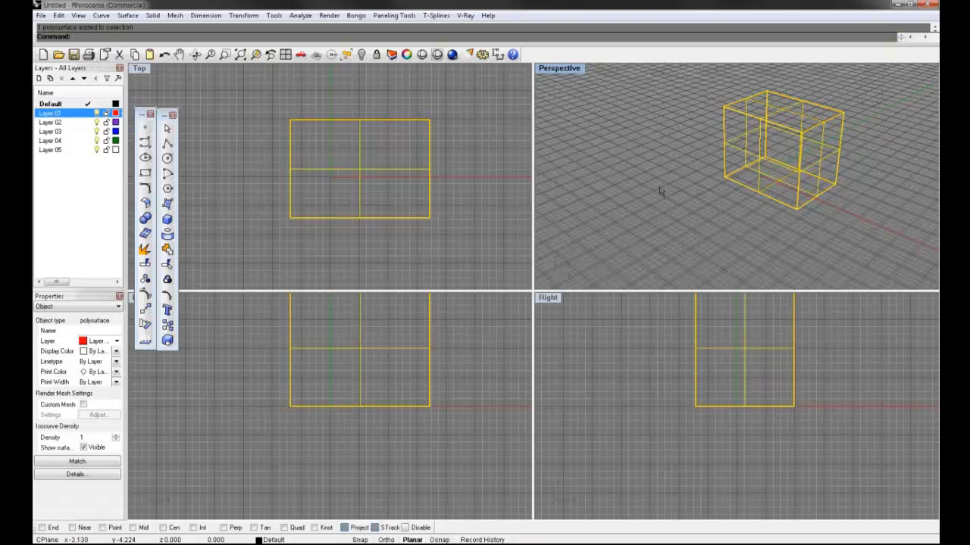
pyautogui.click(683, 203)
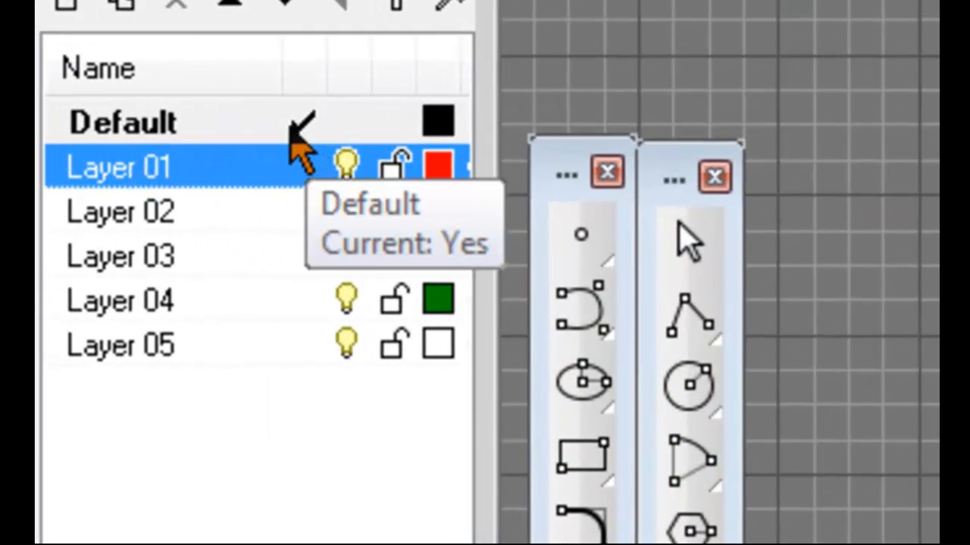
# Draw a three-segment polyline on the Default layer beside the box in the Perspective viewport and delete it
pyautogui.click(686, 311)
pyautogui.click(577, 125)
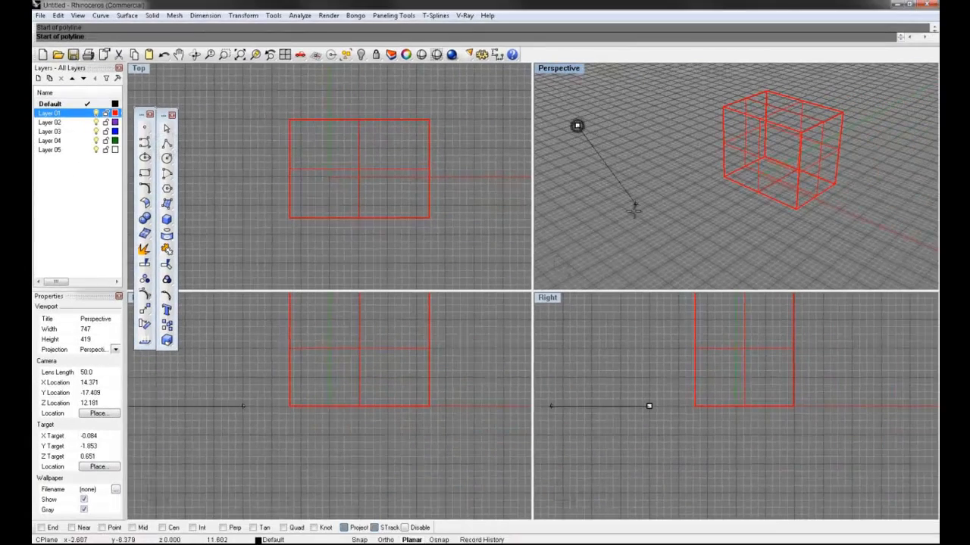
pyautogui.click(628, 232)
pyautogui.click(778, 212)
pyautogui.click(693, 183)
pyautogui.press('Return')
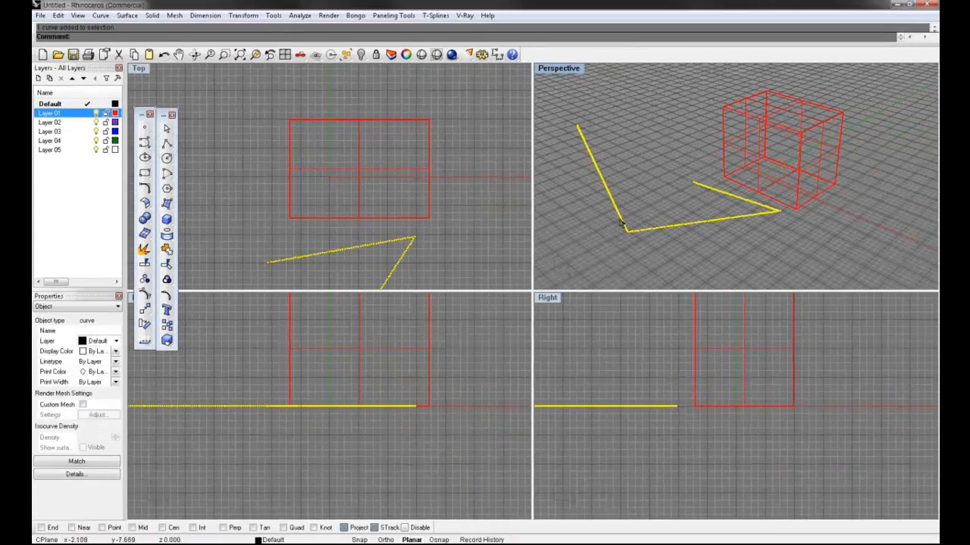
pyautogui.press('Delete')
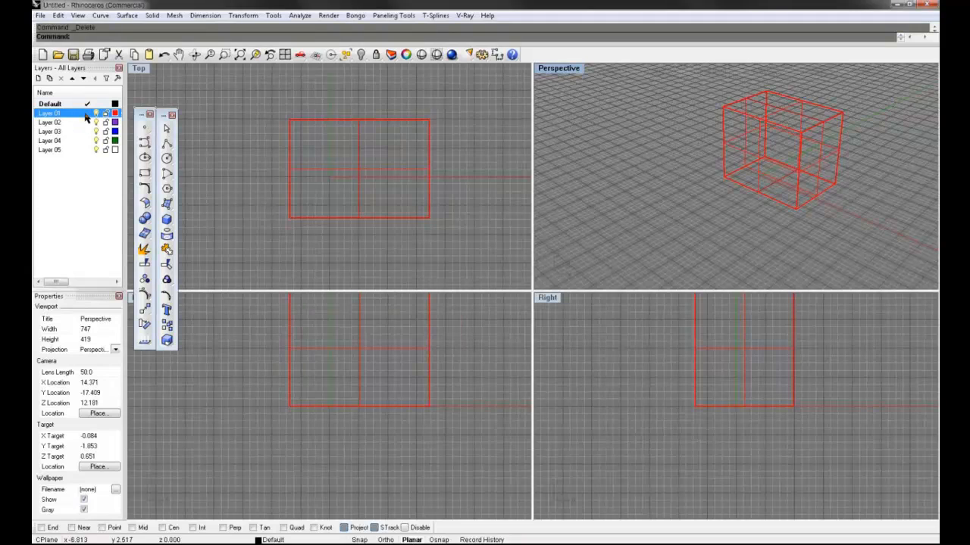
# Make Layer 01 current, draw a three-segment polyline beside the box in the Perspective viewport, and delete it
pyautogui.click(87, 113)
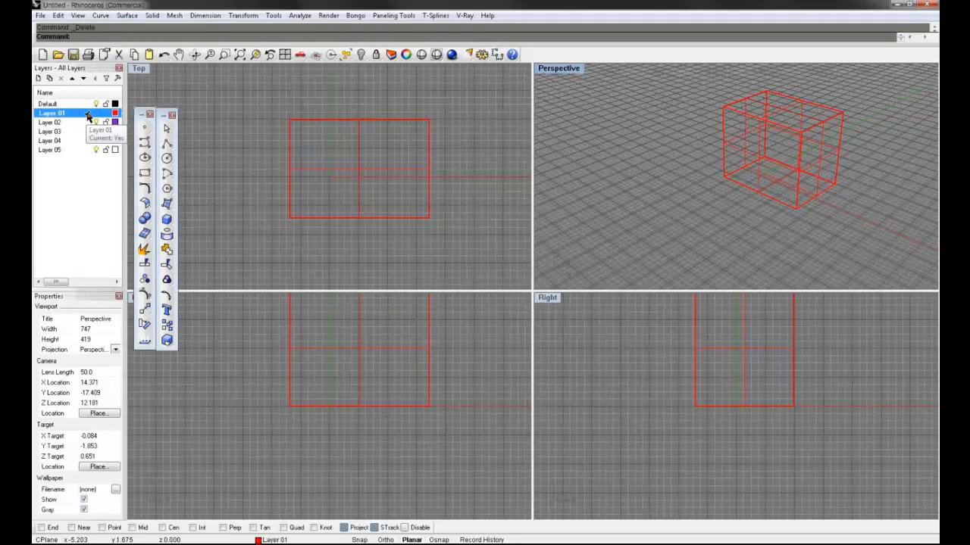
pyautogui.click(166, 143)
pyautogui.click(638, 150)
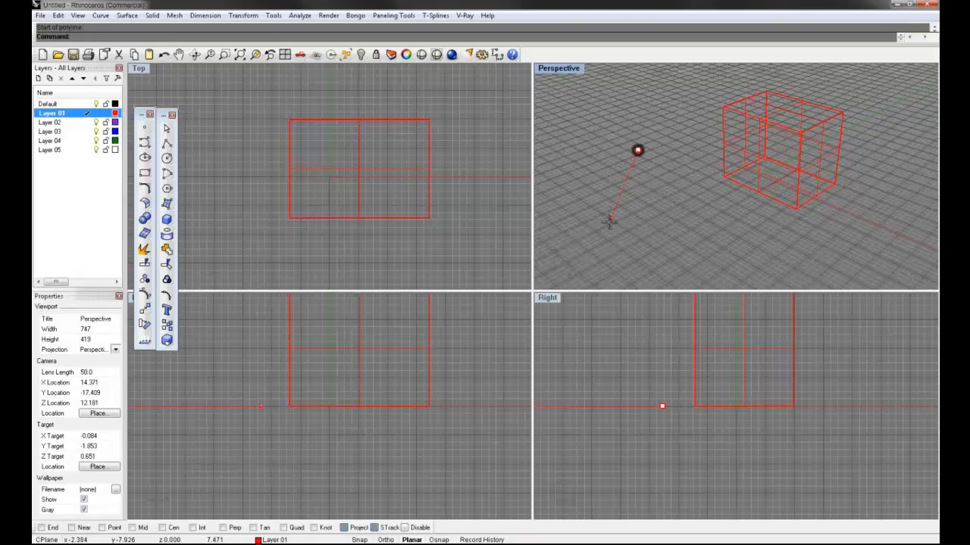
pyautogui.click(599, 236)
pyautogui.click(789, 240)
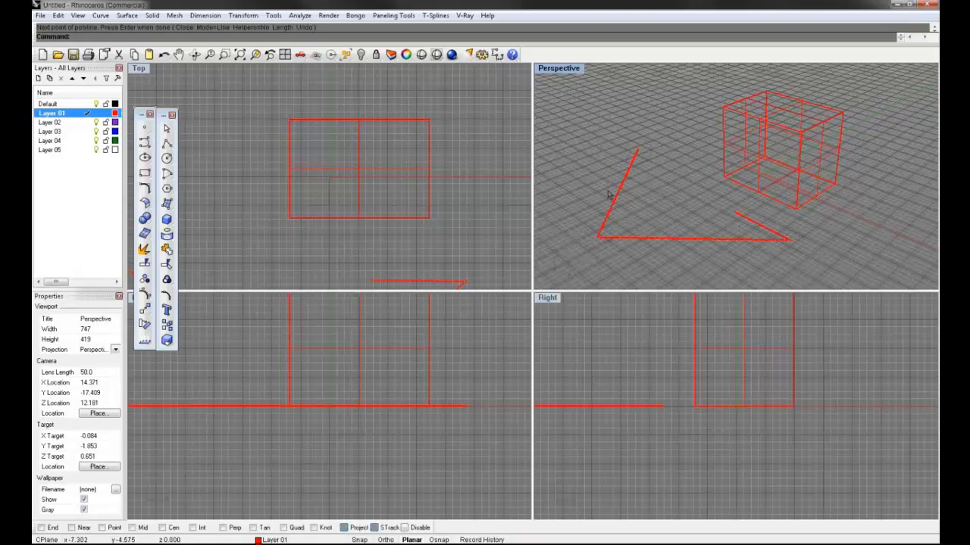
pyautogui.moveTo(649, 134); pyautogui.dragTo(619, 223)
pyautogui.press('Delete')
# Draw a single-segment polyline on Layer 01 in front of the box in the Perspective viewport
pyautogui.rightClick(639, 141)
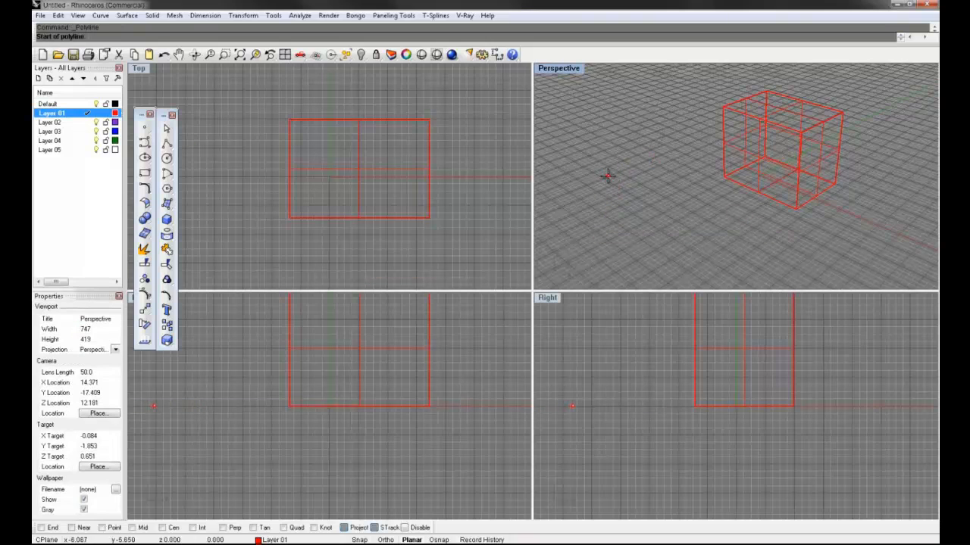
pyautogui.click(608, 175)
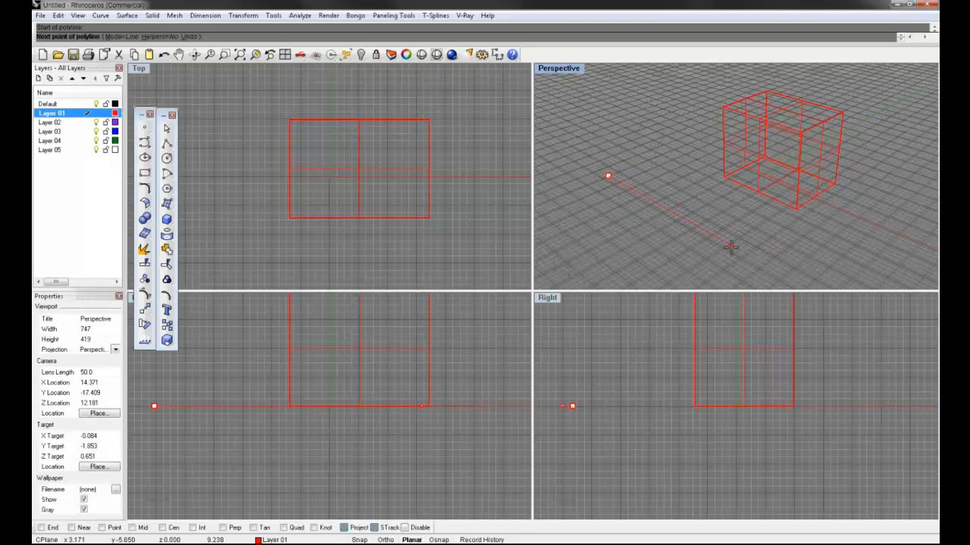
pyautogui.click(735, 252)
pyautogui.press('Return')
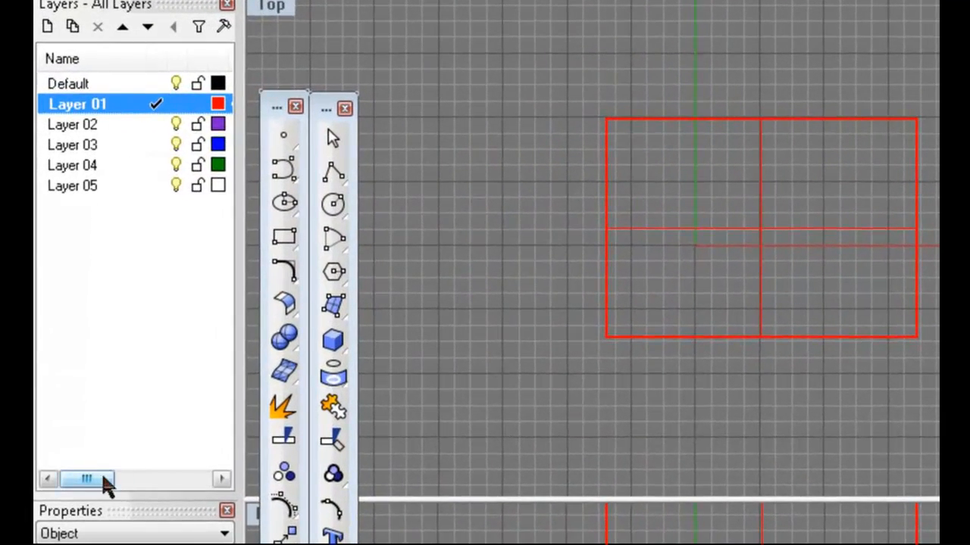
# Set Layer 01's linetype to Dashed and inspect the line up close in the Perspective viewport
pyautogui.moveTo(104, 478); pyautogui.dragTo(194, 484)
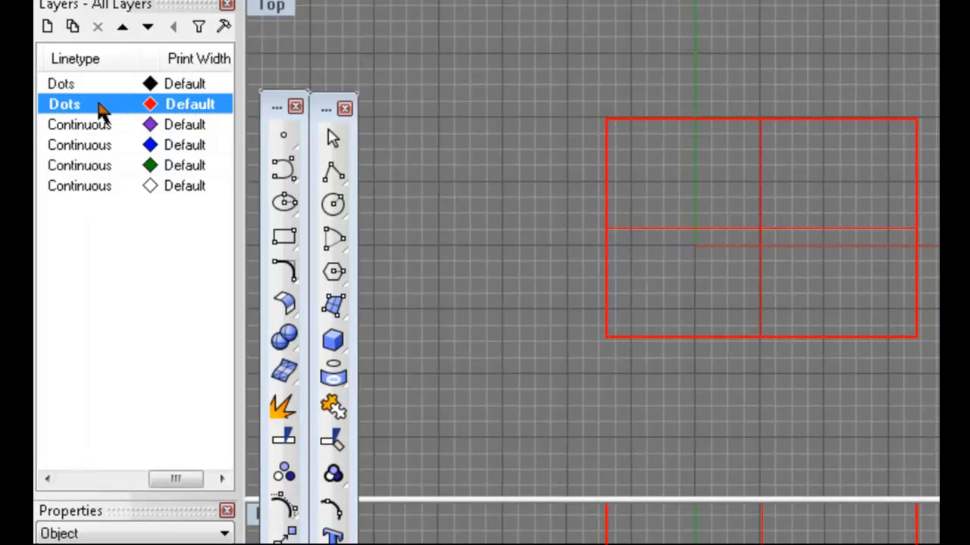
pyautogui.click(84, 105)
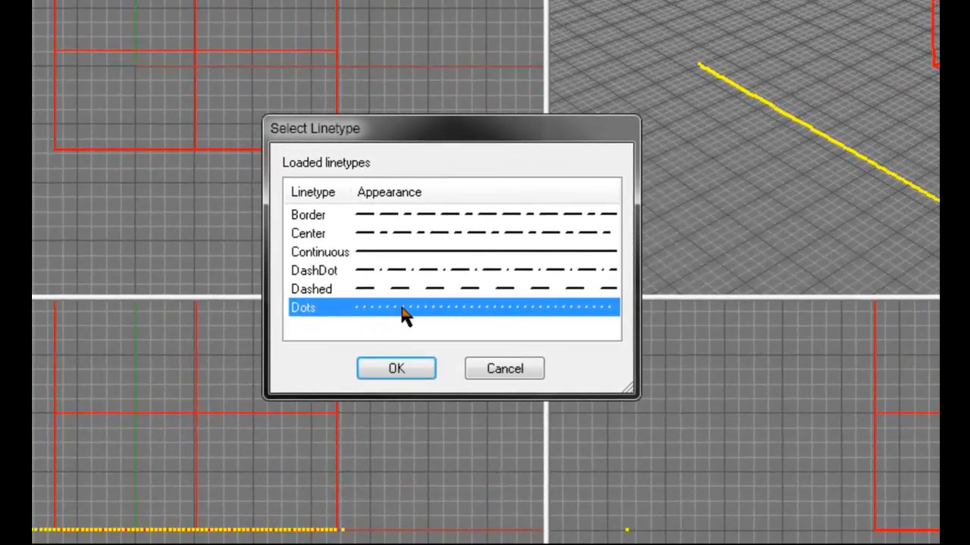
pyautogui.click(395, 287)
pyautogui.click(397, 368)
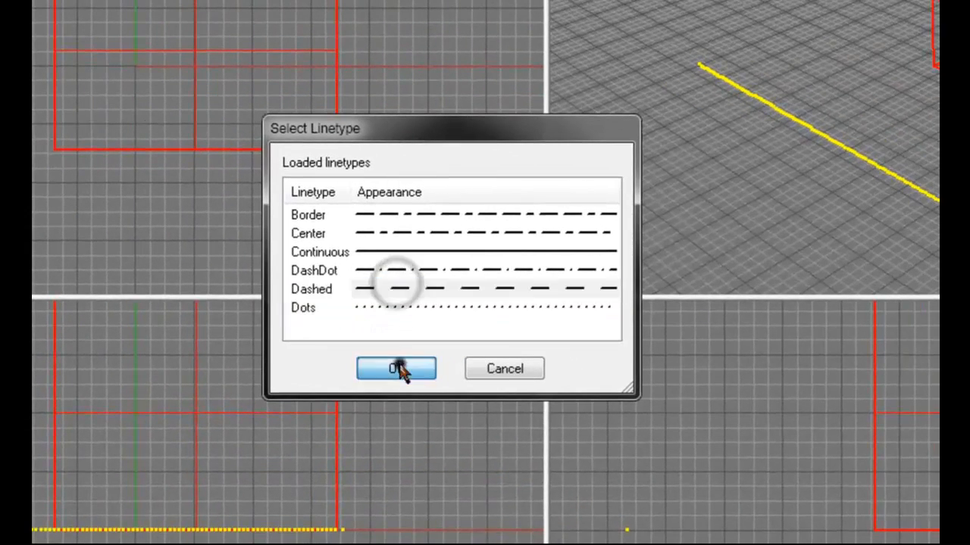
pyautogui.keyDown('ctrl'); pyautogui.moveTo(832, 172); pyautogui.dragTo(874, 29, button='right'); pyautogui.keyUp('ctrl')
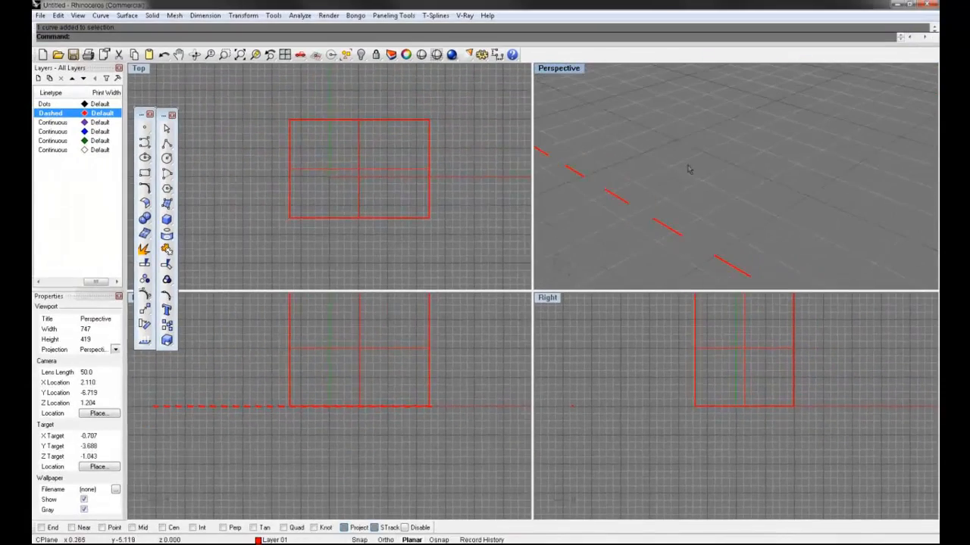
pyautogui.click(796, 184)
pyautogui.click(705, 146)
pyautogui.keyDown('ctrl'); pyautogui.moveTo(705, 147); pyautogui.dragTo(725, 243, button='right'); pyautogui.keyUp('ctrl')
pyautogui.keyDown('shift'); pyautogui.moveTo(751, 160); pyautogui.dragTo(732, 180, button='right'); pyautogui.keyUp('shift')
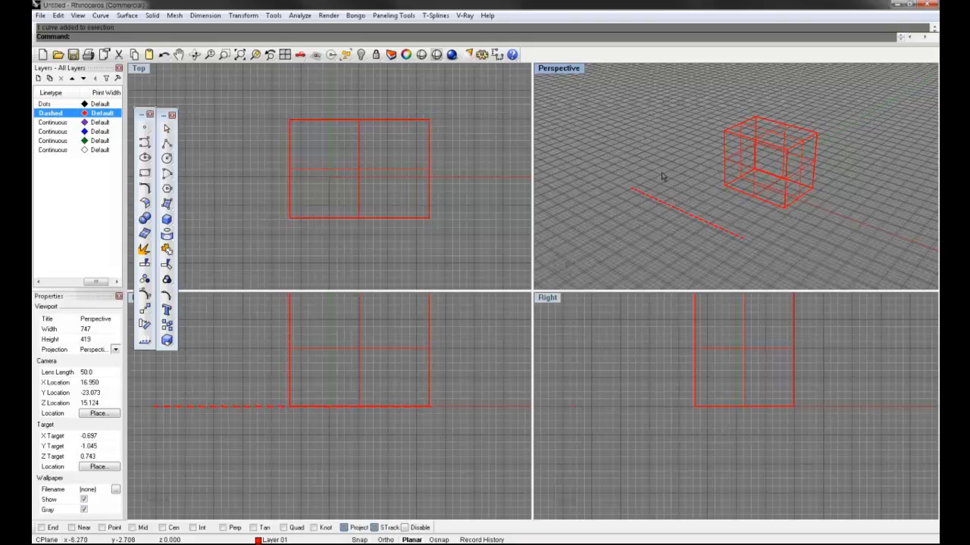
# Select the dashed line together with the box in the Perspective viewport and delete both
pyautogui.moveTo(675, 170); pyautogui.dragTo(618, 219)
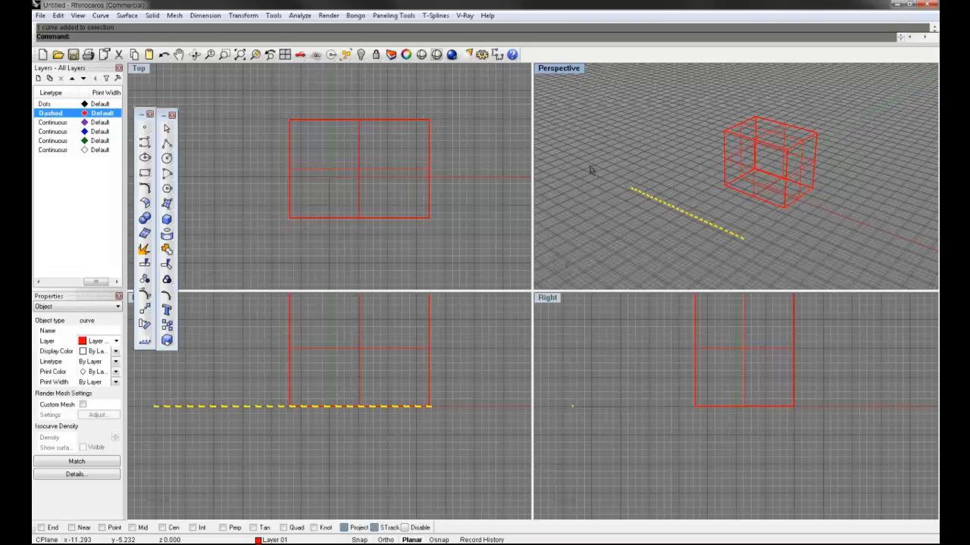
pyautogui.moveTo(846, 132); pyautogui.dragTo(656, 217)
pyautogui.press('Delete')
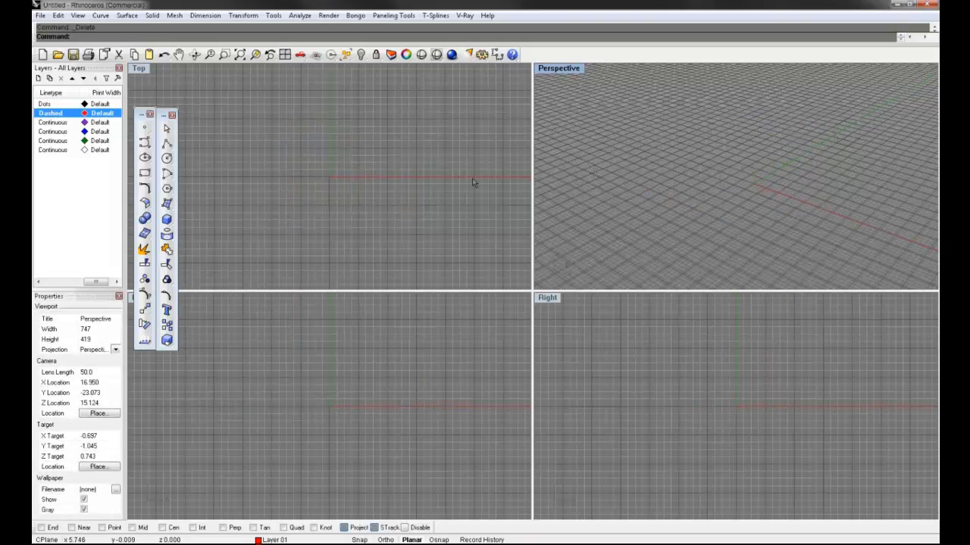
# Make the Default layer current and draw a new box on it
pyautogui.click(74, 282)
pyautogui.click(73, 281)
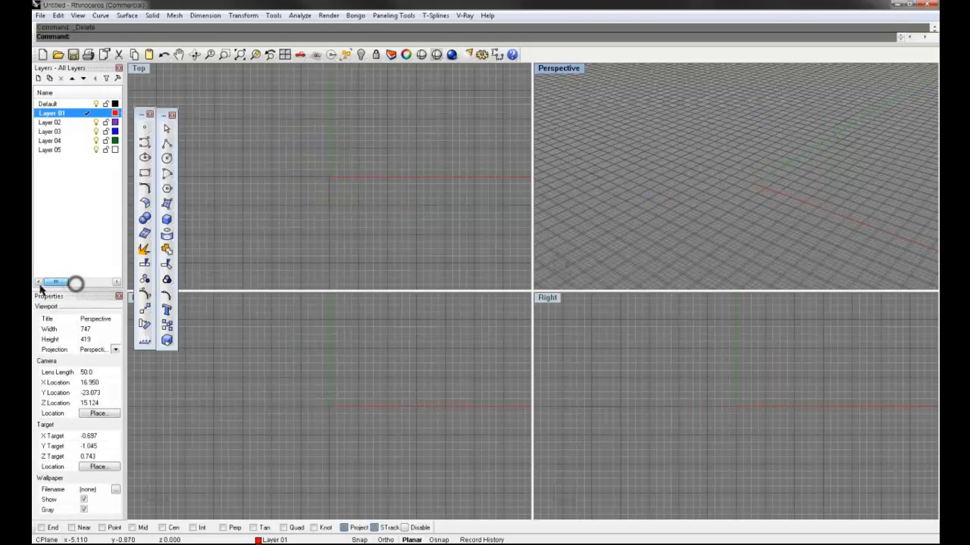
pyautogui.click(87, 104)
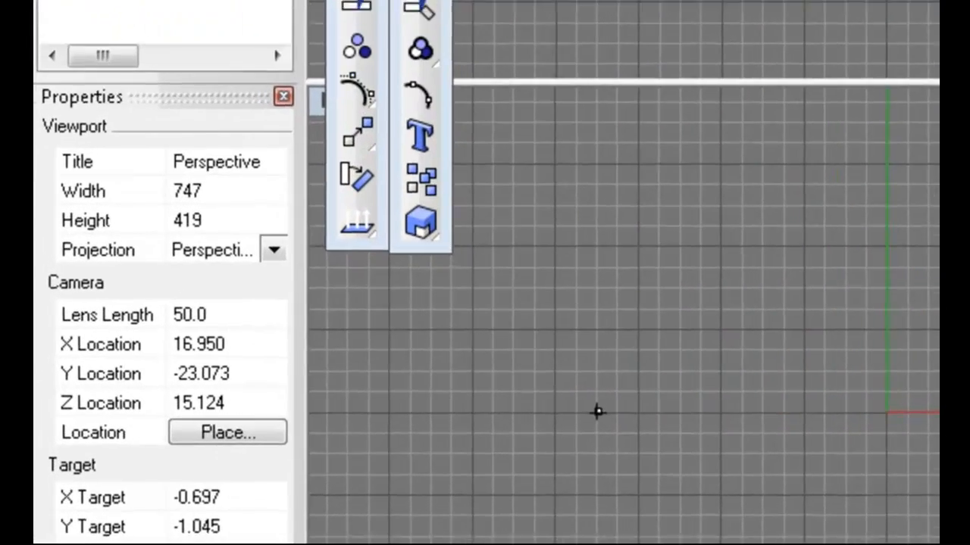
pyautogui.click(598, 411)
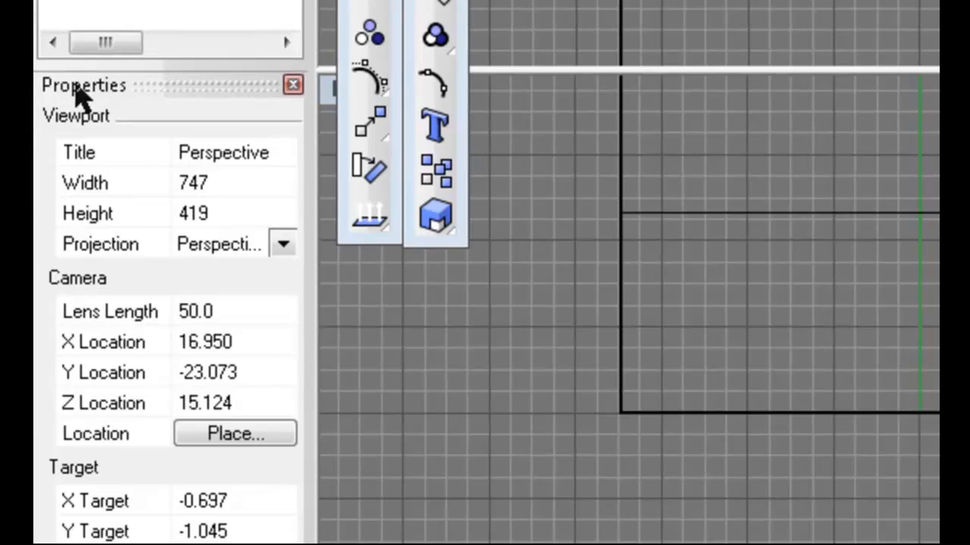
# Select the new box and examine its Object, Material and Texture Mapping properties
pyautogui.click(780, 413)
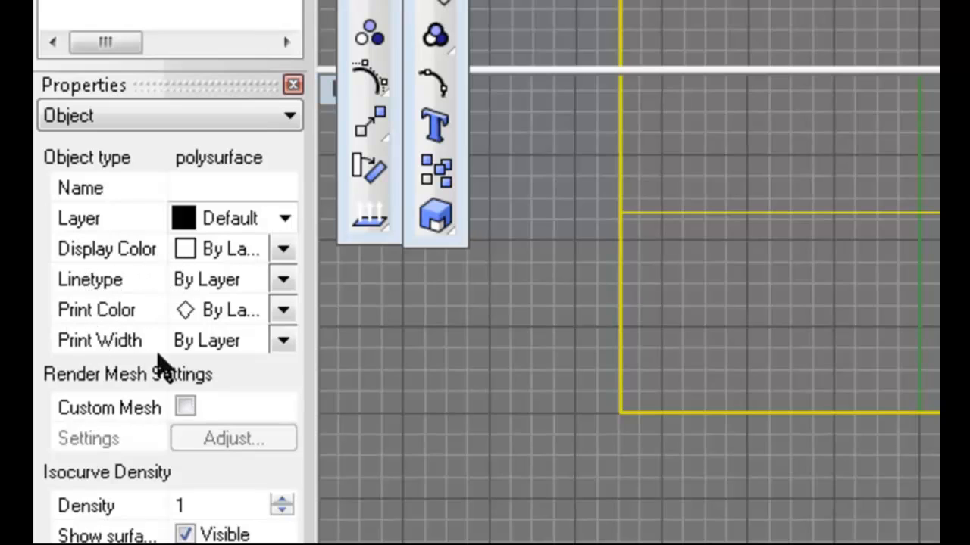
pyautogui.click(154, 114)
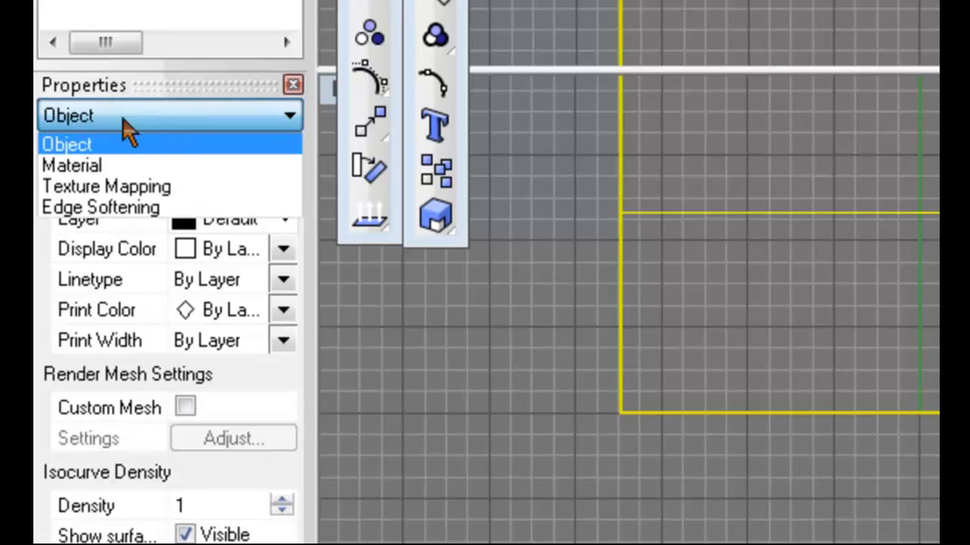
pyautogui.click(85, 172)
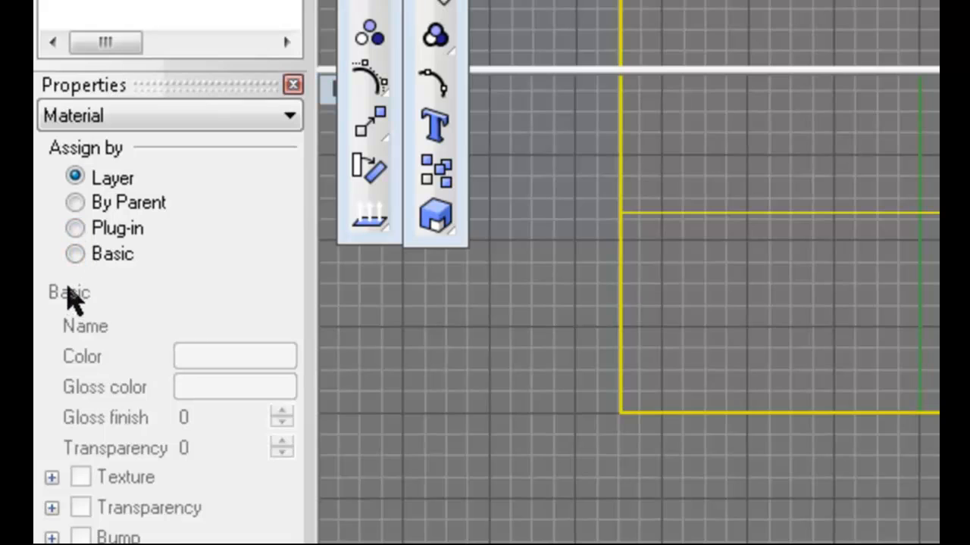
pyautogui.click(104, 117)
pyautogui.click(45, 189)
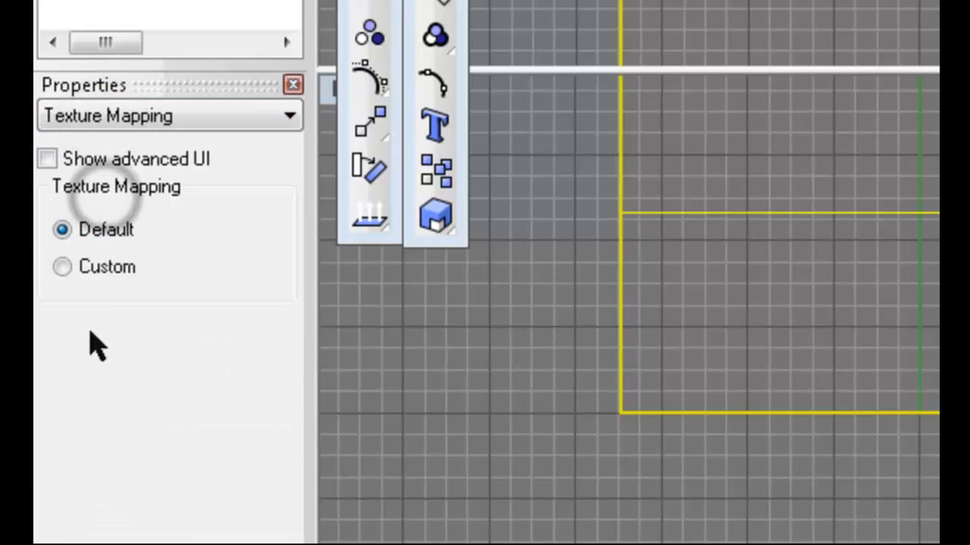
pyautogui.click(104, 118)
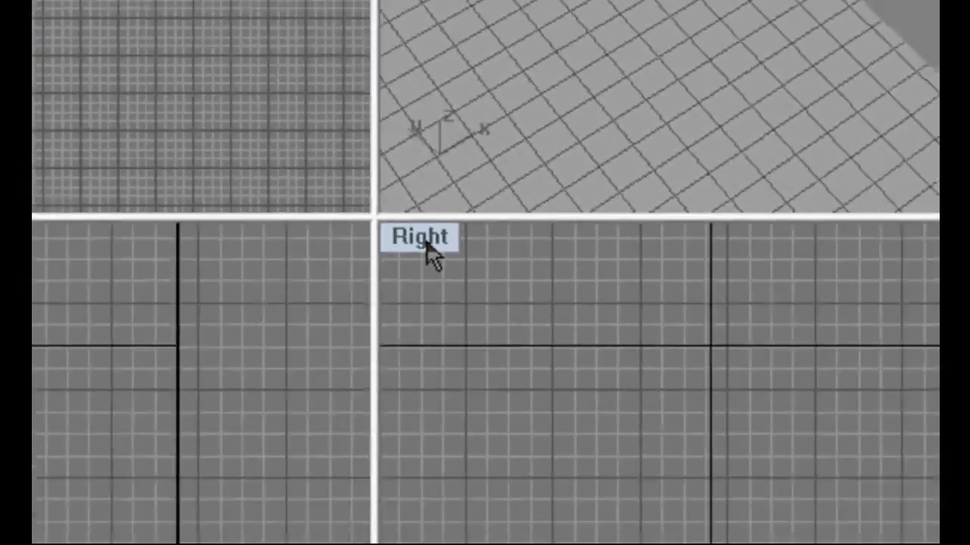
# Maximize the Right viewport to view the box and return to the four-viewport display
pyautogui.doubleClick(427, 243)
pyautogui.moveTo(495, 224); pyautogui.dragTo(647, 346, button='right')
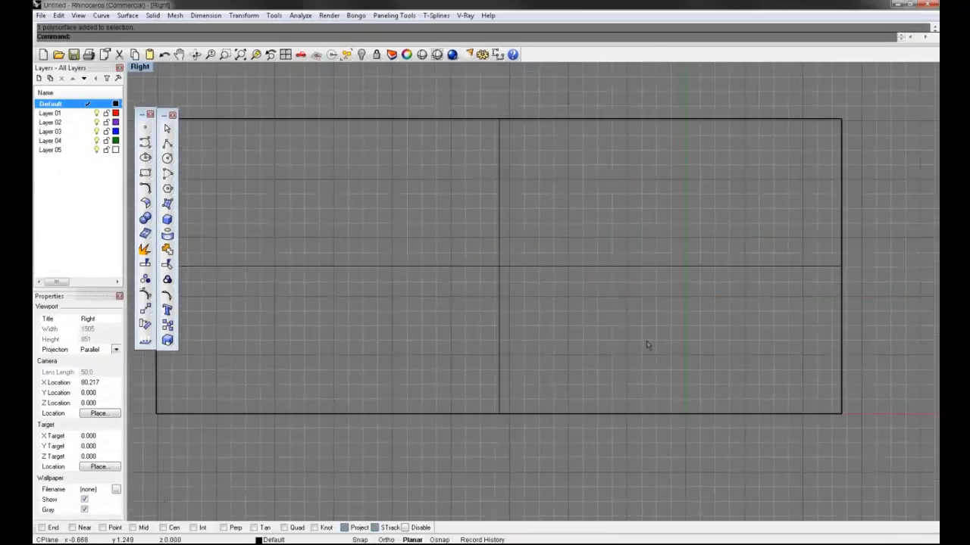
pyautogui.scroll(-2, 648, 345)
pyautogui.scroll(1, 442, 311)
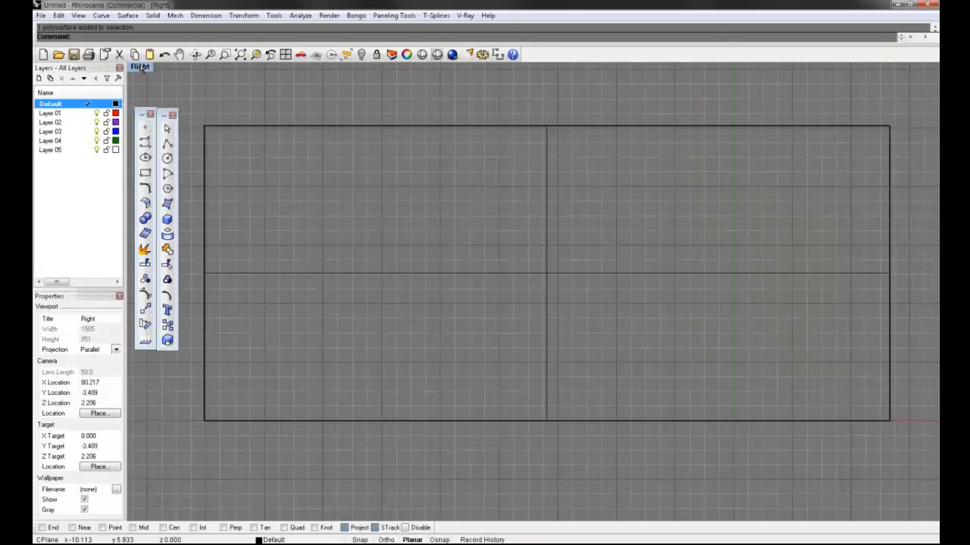
pyautogui.doubleClick(139, 68)
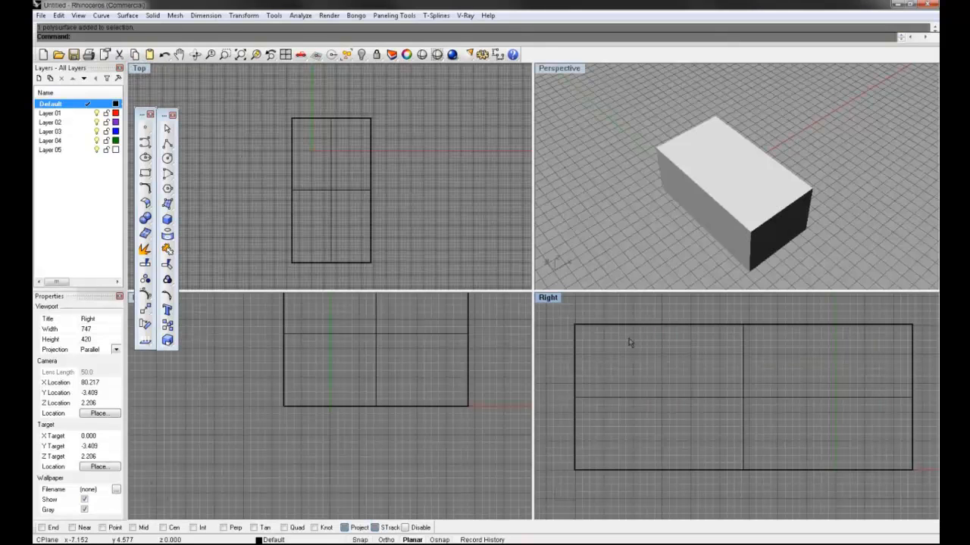
# Resize the four viewports by moving their shared corner and synchronize the views
pyautogui.moveTo(533, 291); pyautogui.dragTo(305, 385)
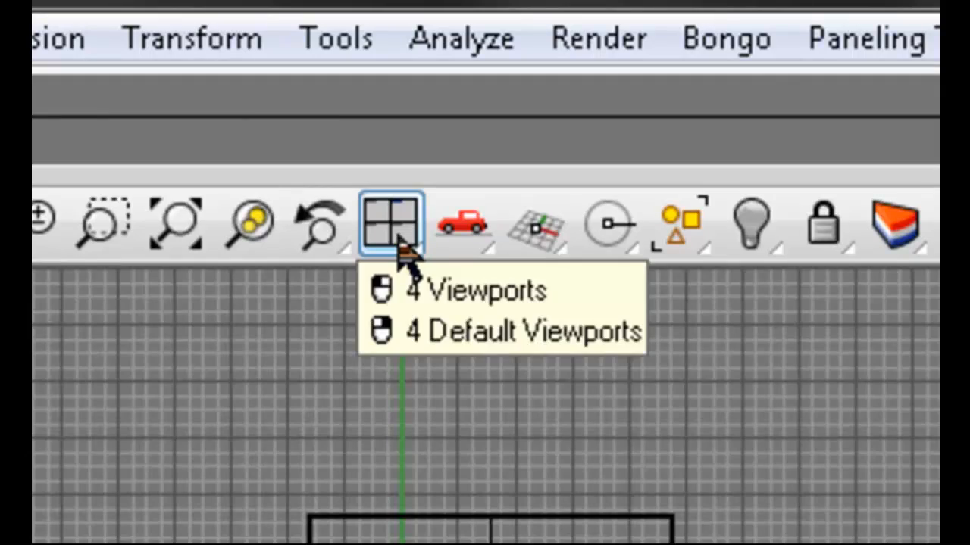
pyautogui.click(400, 244)
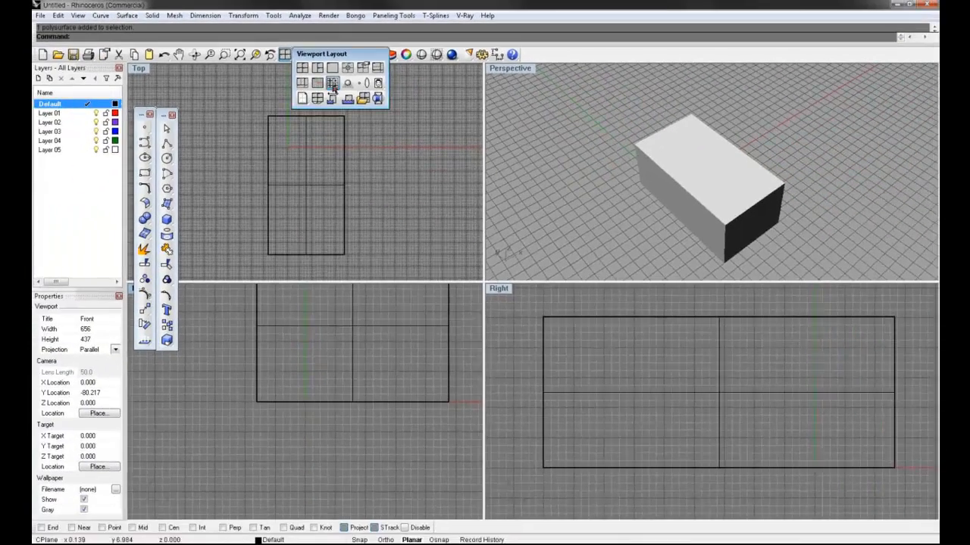
pyautogui.click(332, 85)
# Restore the evenly divided four-viewport layout and maximize the Perspective viewport
pyautogui.click(285, 55)
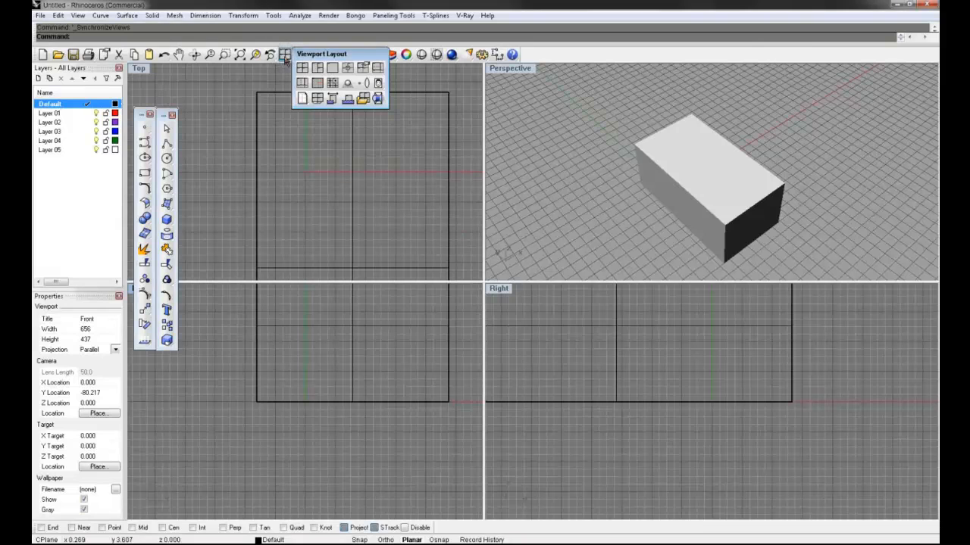
pyautogui.click(303, 67)
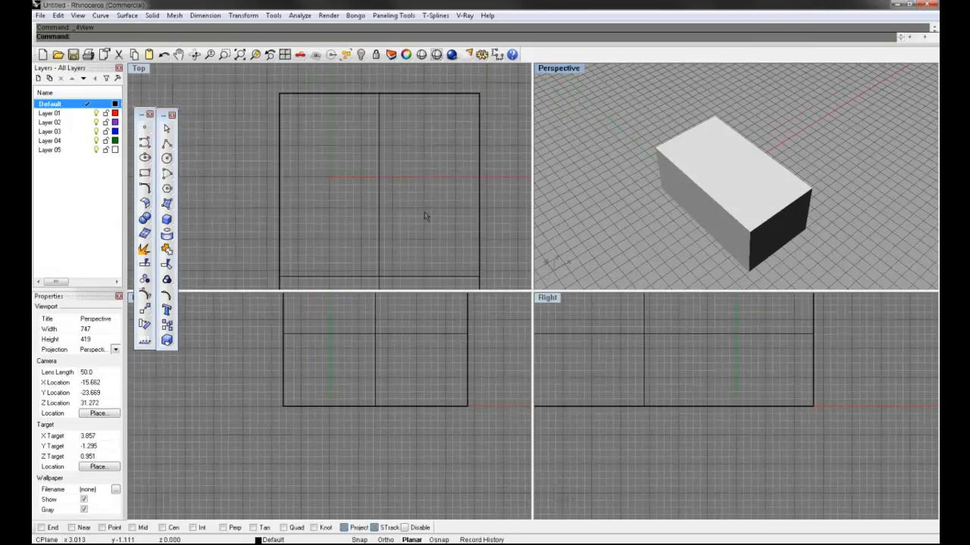
pyautogui.doubleClick(561, 68)
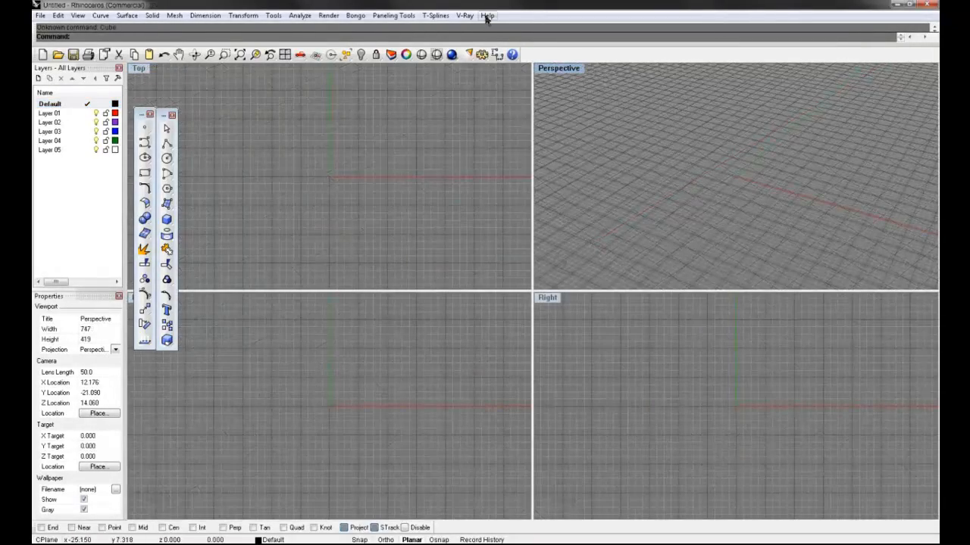
# Examine the available help options, including the Learn Rhino resources and Help on the Web
pyautogui.click(487, 16)
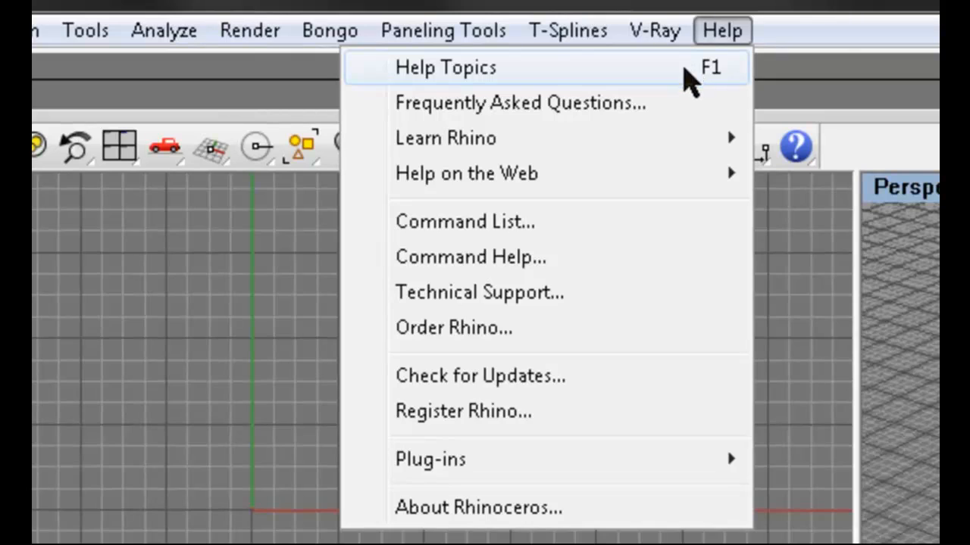
pyautogui.moveTo(640, 139)
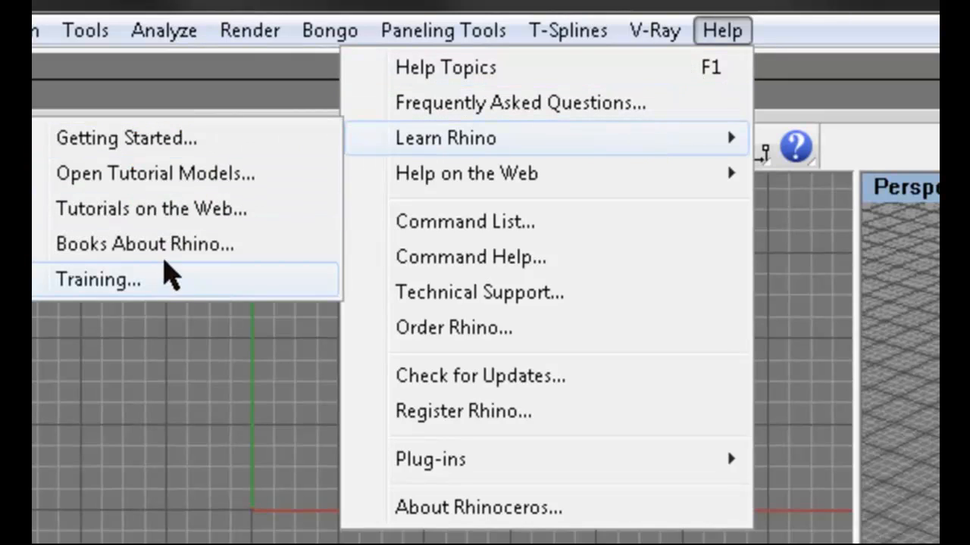
pyautogui.moveTo(480, 179)
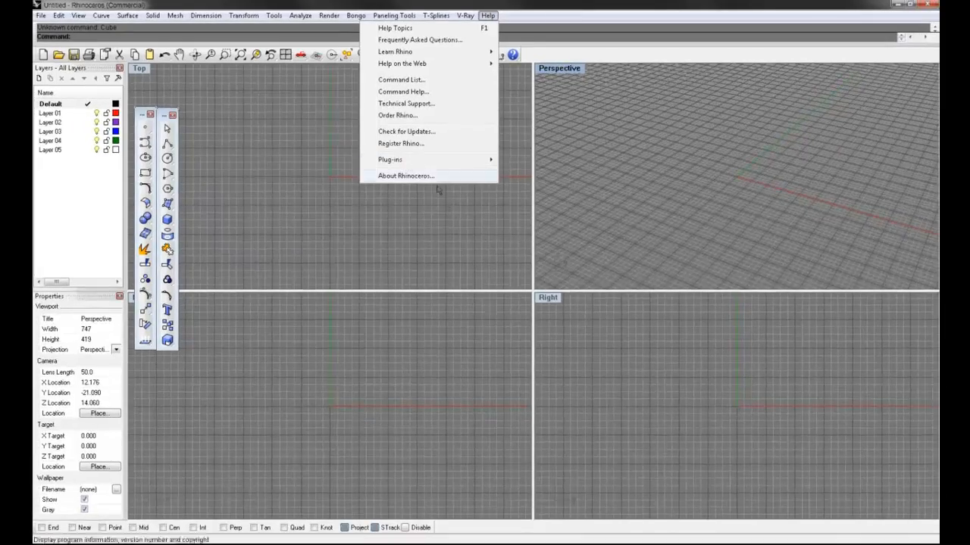
pyautogui.click(565, 521)
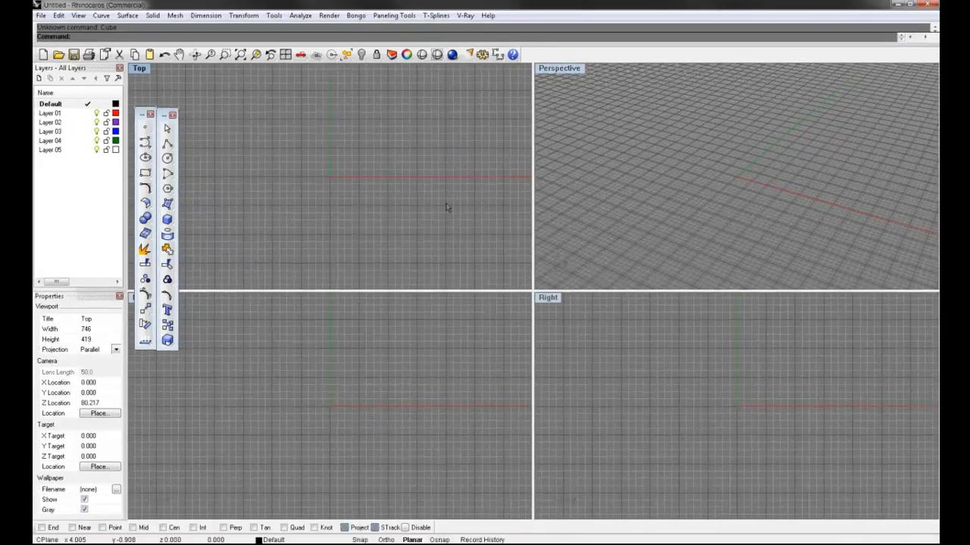
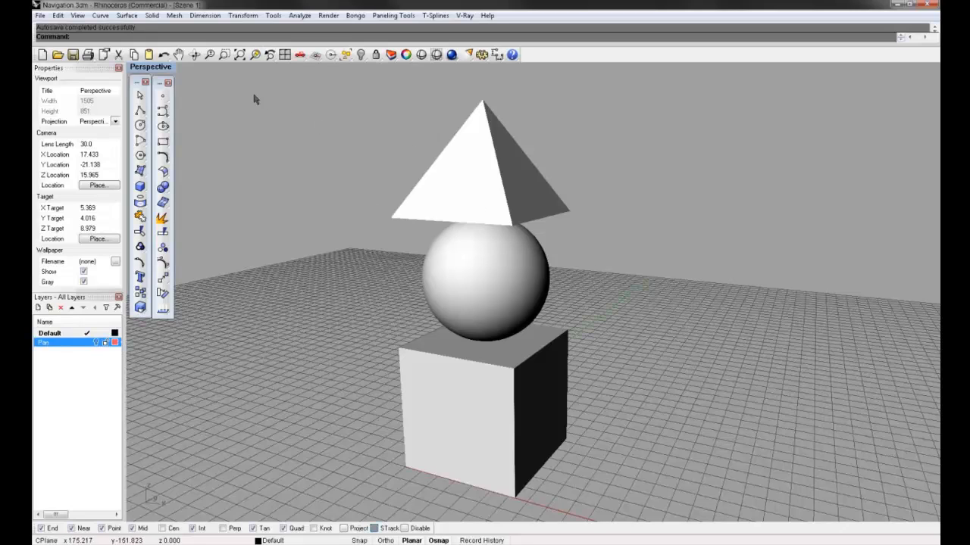
# Pan the Perspective view of the stacked shapes twice with the Pan tool
pyautogui.click(179, 56)
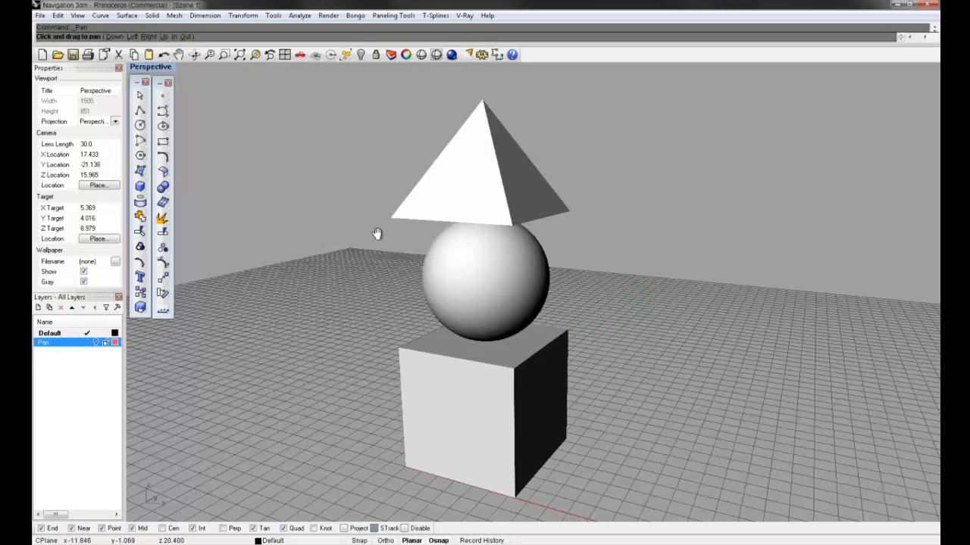
pyautogui.moveTo(402, 234); pyautogui.dragTo(384, 225)
pyautogui.press('Escape')
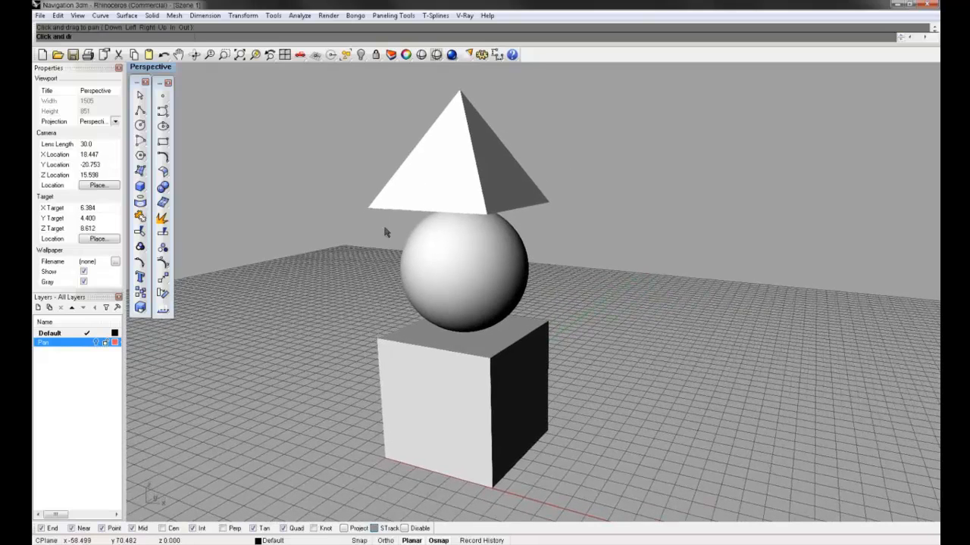
pyautogui.press('Return')
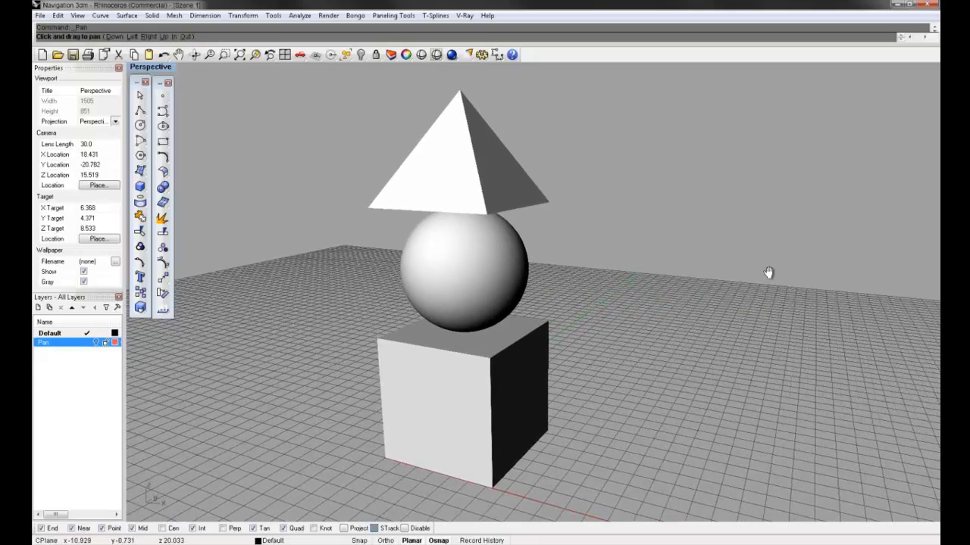
pyautogui.moveTo(769, 273); pyautogui.dragTo(736, 274)
pyautogui.press('Escape')
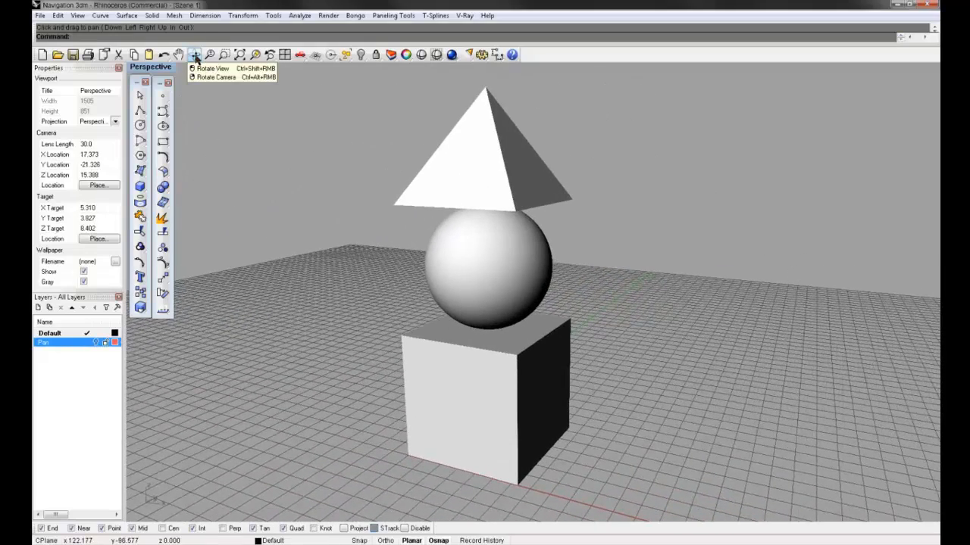
# Rotate the Perspective view around the stacked shapes with Rotate View and adjust its distance with Zoom Dynamic
pyautogui.click(195, 56)
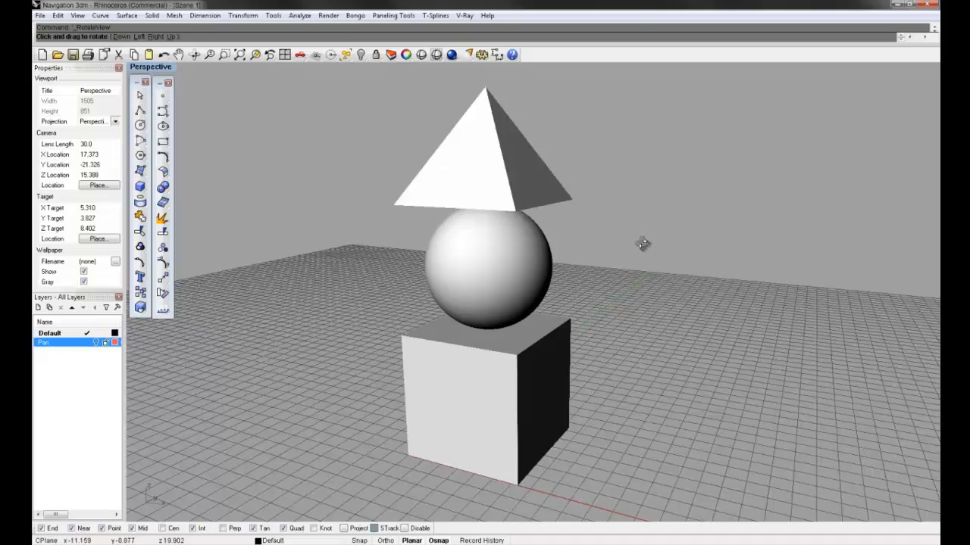
pyautogui.moveTo(692, 238)
pyautogui.mouseDown()
pyautogui.moveTo(664, 268)
pyautogui.moveTo(364, 301)
pyautogui.moveTo(282, 243)
pyautogui.moveTo(660, 260)
pyautogui.moveTo(700, 240)
pyautogui.mouseUp()
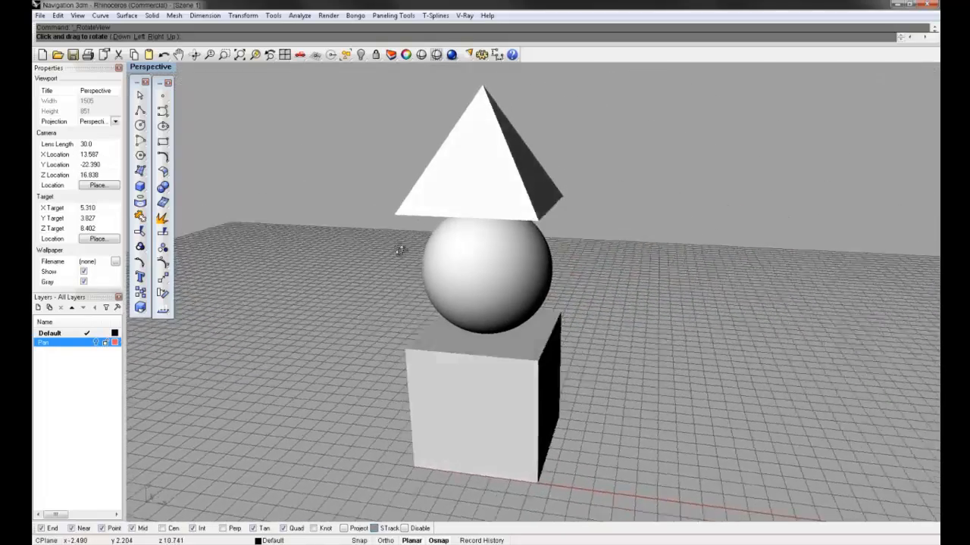
pyautogui.moveTo(401, 250); pyautogui.dragTo(333, 242)
pyautogui.click(210, 56)
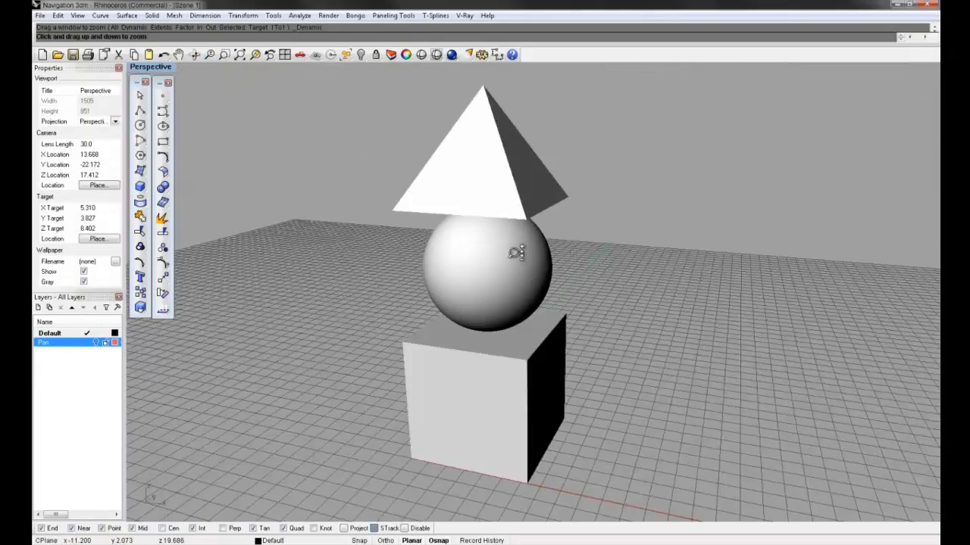
pyautogui.moveTo(498, 234); pyautogui.dragTo(488, 198)
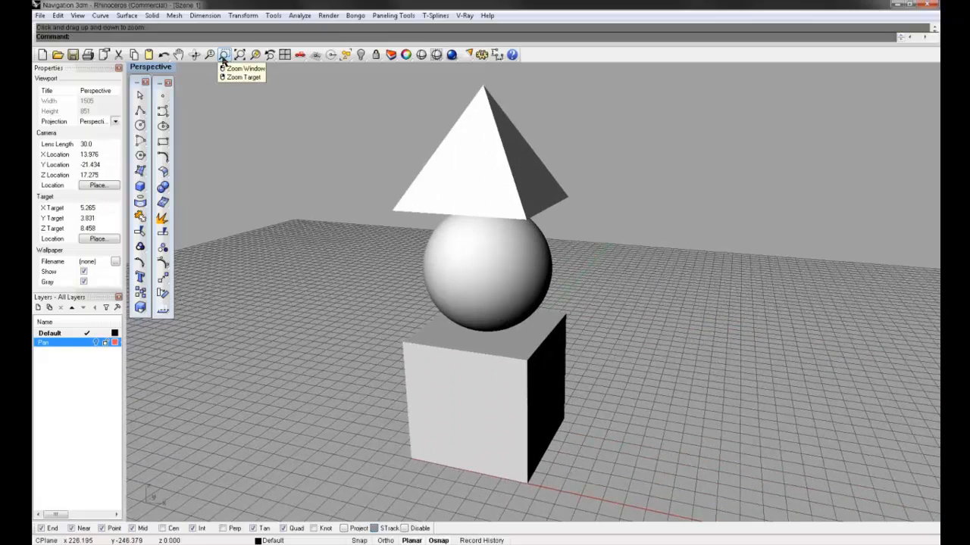
# Zoom a window around the pyramid's lower corner and the sphere, and zoom back to the scene extents
pyautogui.click(223, 56)
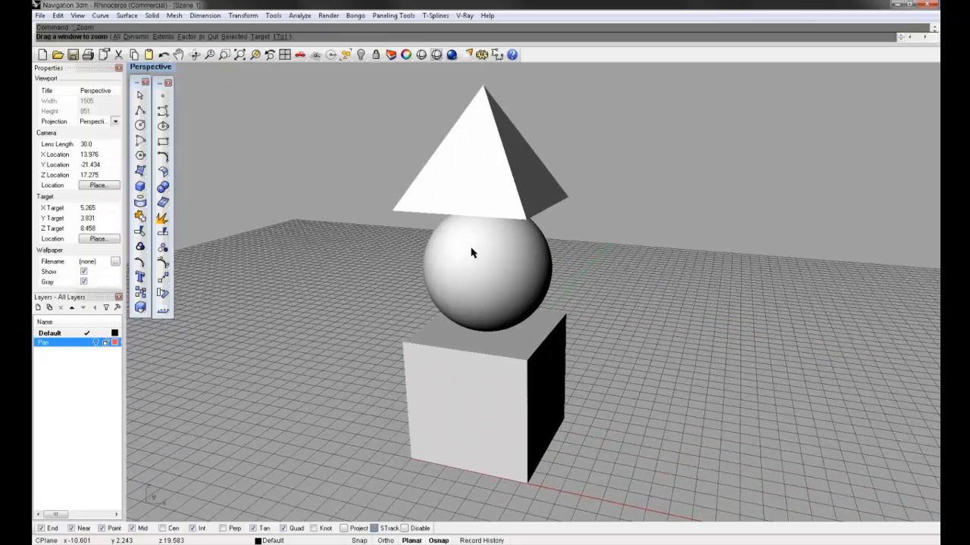
pyautogui.moveTo(368, 167); pyautogui.dragTo(480, 255)
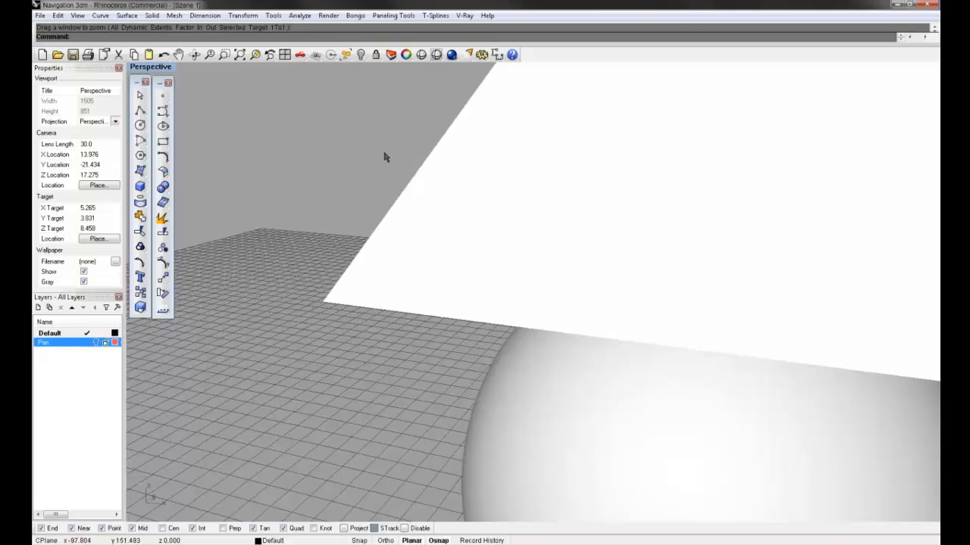
pyautogui.click(242, 57)
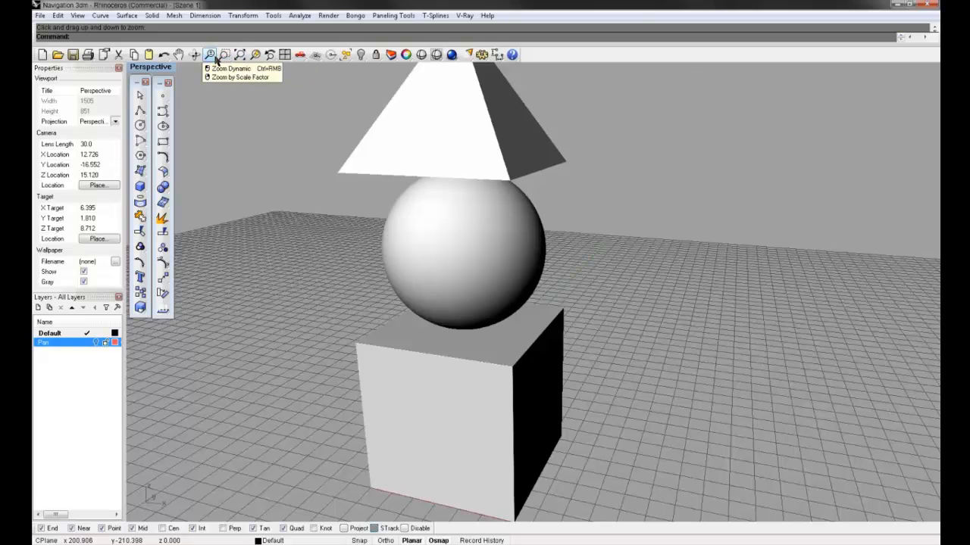
# Zoom dynamically far away from the scene and bring all objects back with Zoom Extents
pyautogui.click(212, 61)
pyautogui.moveTo(331, 129); pyautogui.dragTo(340, 383)
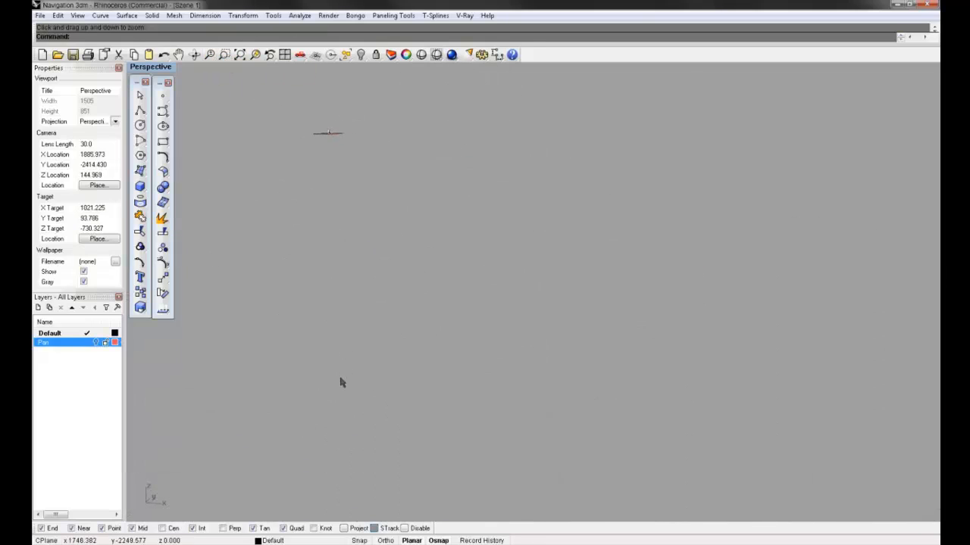
pyautogui.click(240, 58)
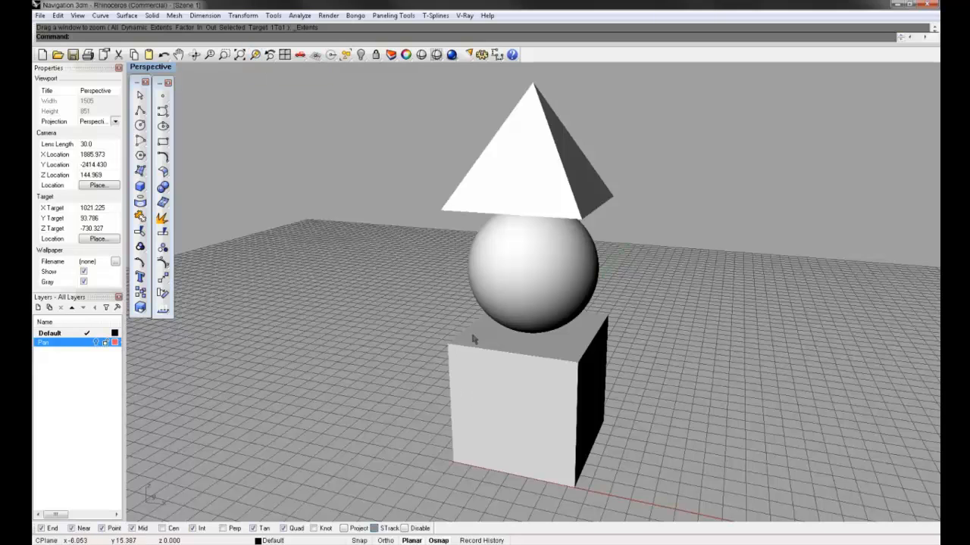
# Zoom to the selected sphere, deselect it and undo the last view change
pyautogui.click(521, 262)
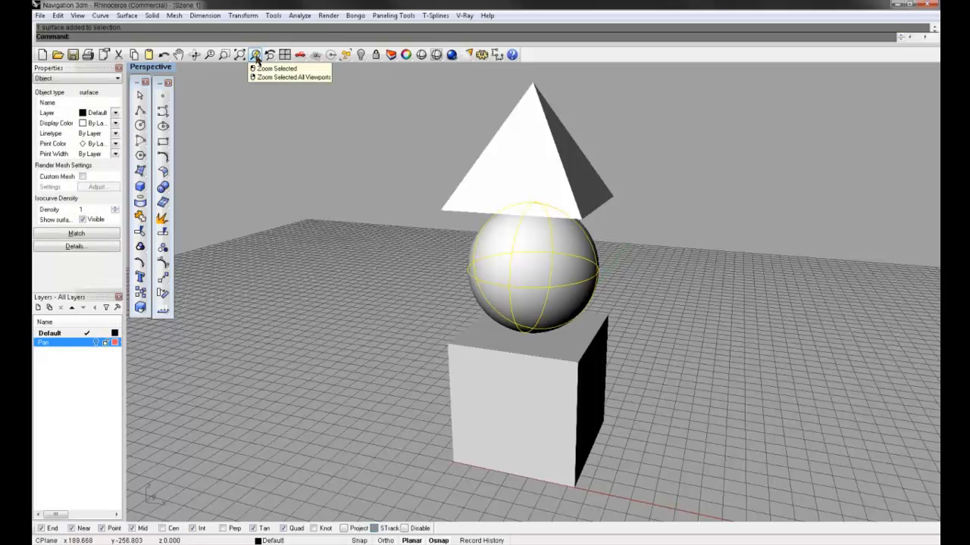
pyautogui.click(255, 57)
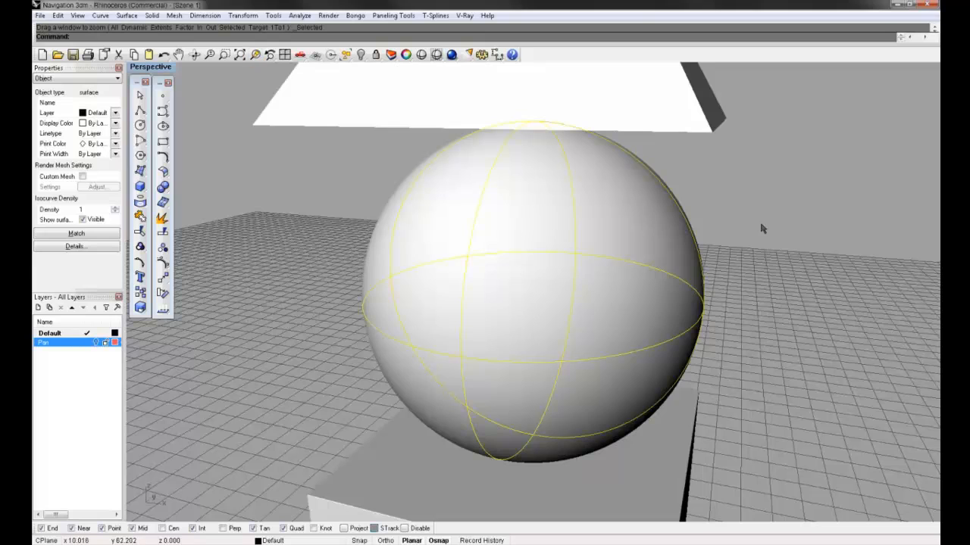
pyautogui.press('Escape')
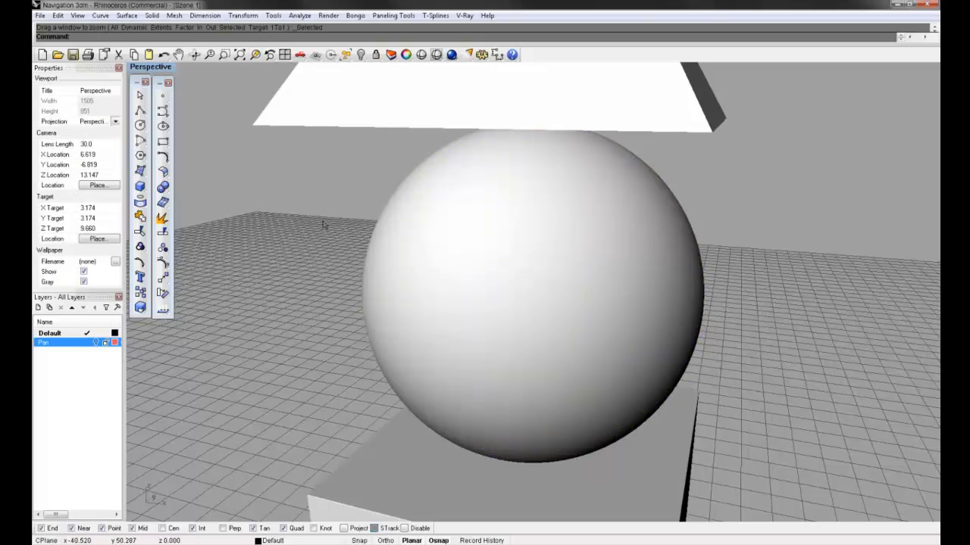
pyautogui.click(269, 56)
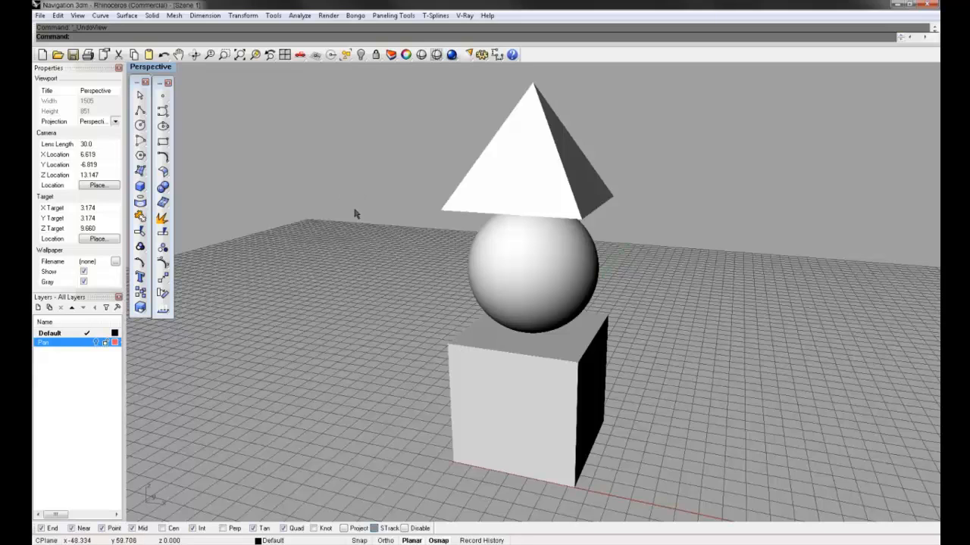
# Pan the Perspective view directly without the Pan tool and zoom out and back in on the sphere
pyautogui.keyDown('shift'); pyautogui.moveTo(410, 197); pyautogui.dragTo(392, 205, button='right'); pyautogui.keyUp('shift')
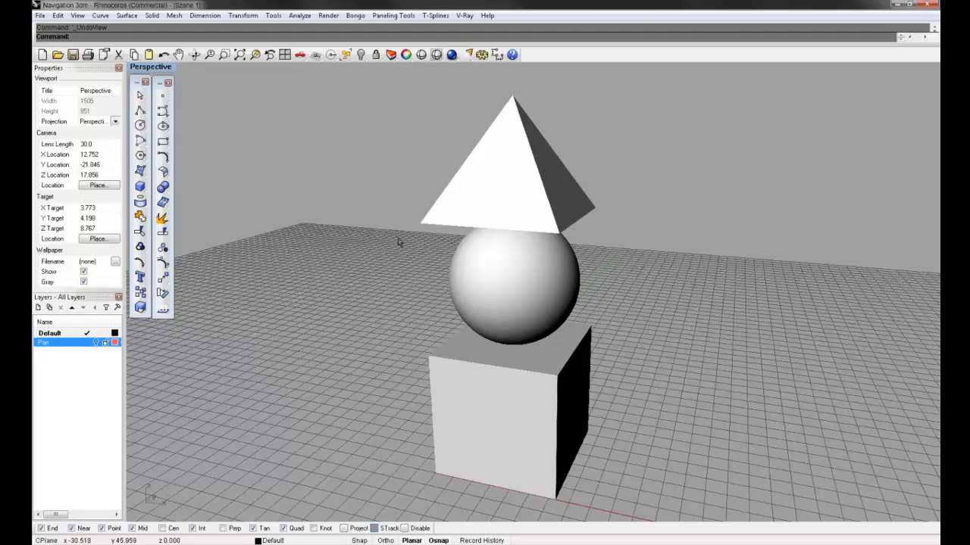
pyautogui.keyDown('ctrl'); pyautogui.moveTo(403, 246); pyautogui.dragTo(712, 245, button='right'); pyautogui.keyUp('ctrl')
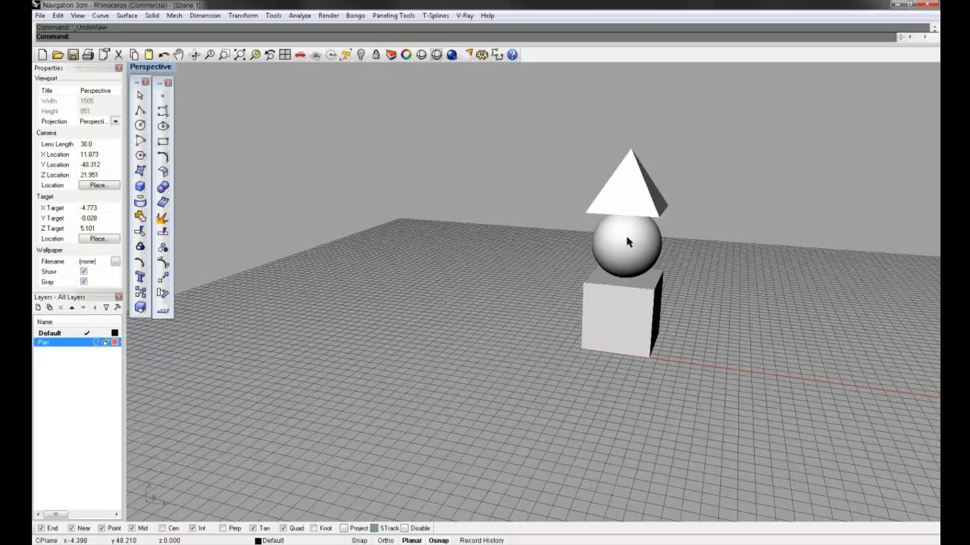
pyautogui.keyDown('ctrl'); pyautogui.moveTo(625, 241); pyautogui.dragTo(627, 216, button='right'); pyautogui.keyUp('ctrl')
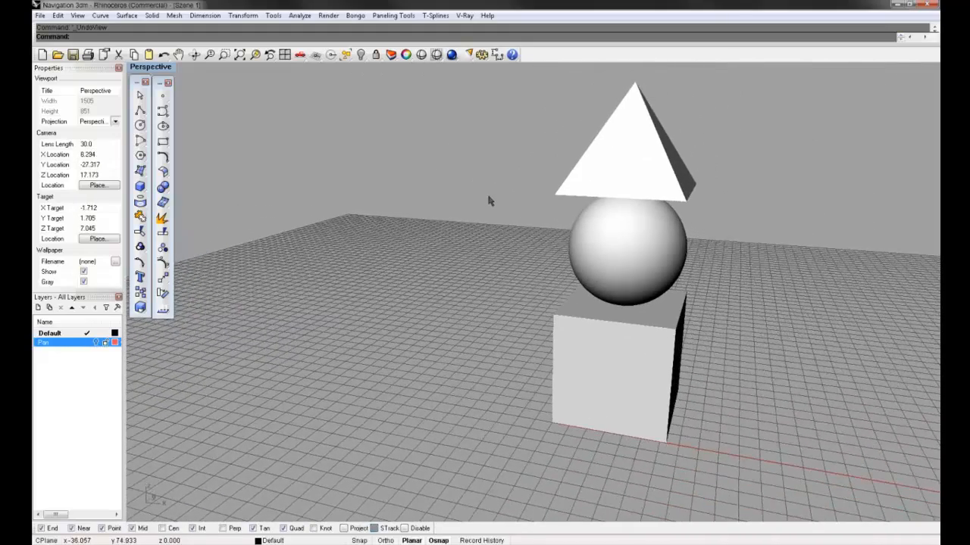
# Orbit the view around the stacked shapes and zoom far out and back in
pyautogui.moveTo(558, 133); pyautogui.dragTo(539, 171, button='right')
pyautogui.keyDown('ctrl'); pyautogui.moveTo(539, 171); pyautogui.dragTo(540, 241, button='right'); pyautogui.keyUp('ctrl')
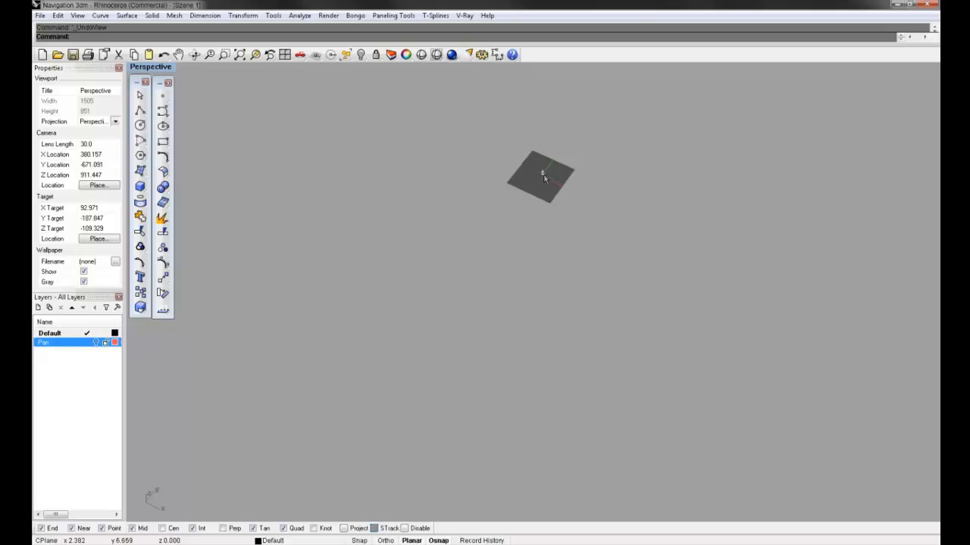
pyautogui.keyDown('ctrl'); pyautogui.moveTo(543, 177); pyautogui.dragTo(536, 384, button='right'); pyautogui.keyUp('ctrl')
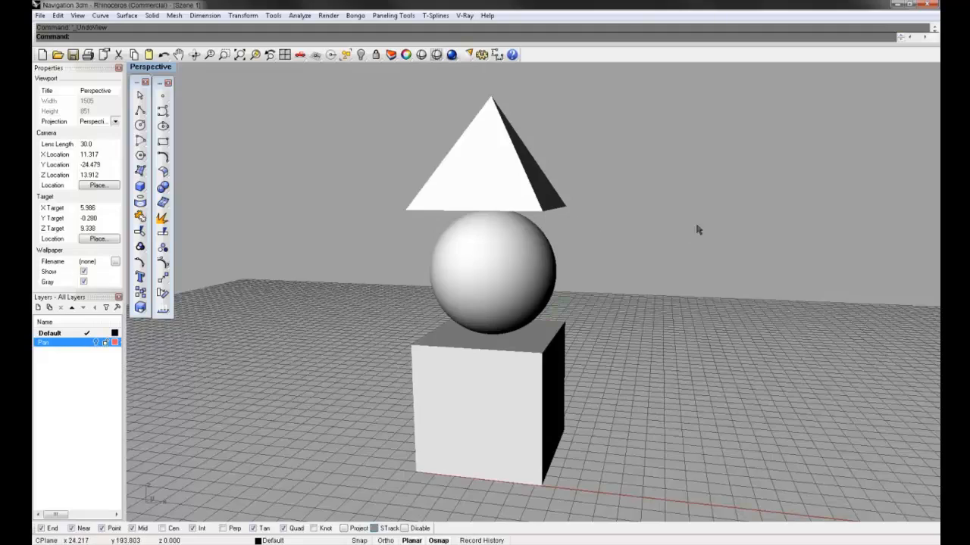
pyautogui.moveTo(697, 230); pyautogui.dragTo(686, 255, button='right')
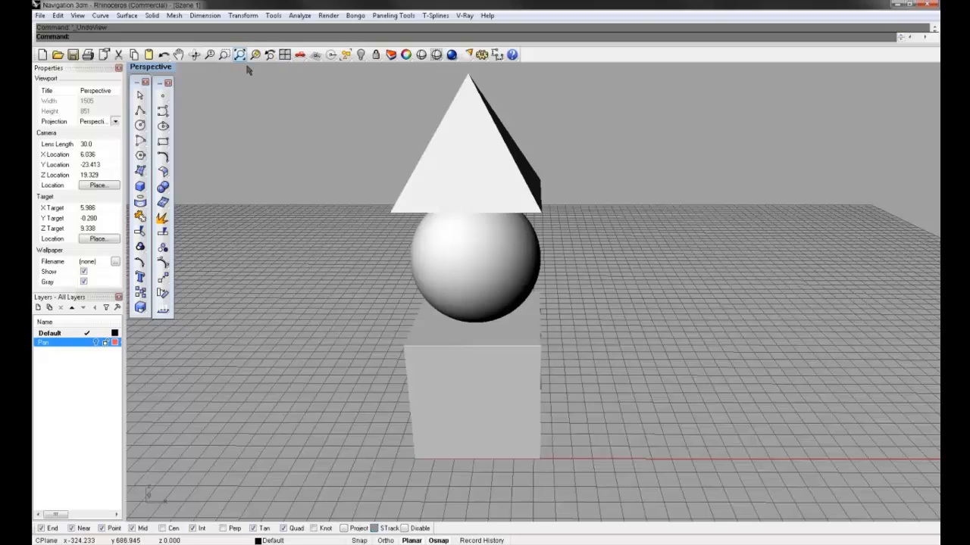
# Zoom out slightly and pan the view repeatedly sideways across the grid past the stacked shapes
pyautogui.keyDown('shift'); pyautogui.moveTo(316, 173); pyautogui.dragTo(411, 246, button='right'); pyautogui.keyUp('shift')
pyautogui.scroll(-2, 413, 250)
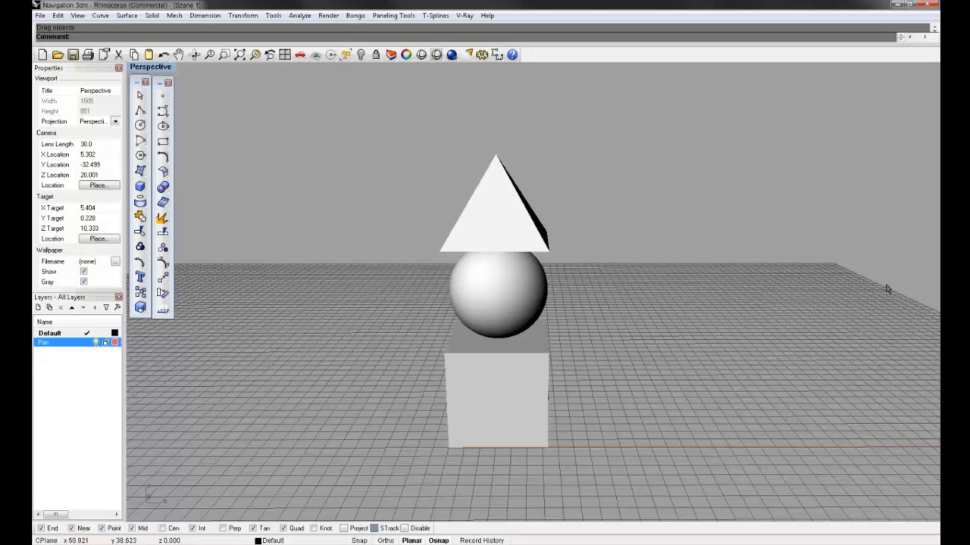
pyautogui.keyDown('shift'); pyautogui.moveTo(900, 288); pyautogui.dragTo(499, 291, button='right'); pyautogui.keyUp('shift')
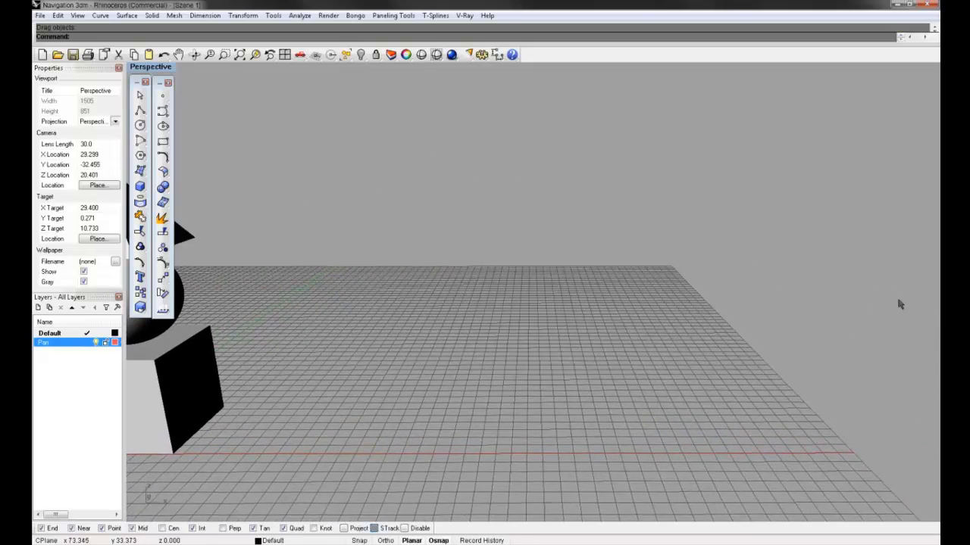
pyautogui.keyDown('shift'); pyautogui.moveTo(899, 300); pyautogui.dragTo(526, 322, button='right'); pyautogui.keyUp('shift')
pyautogui.keyDown('shift'); pyautogui.moveTo(881, 332); pyautogui.dragTo(435, 323, button='right'); pyautogui.keyUp('shift')
pyautogui.moveTo(825, 316)
pyautogui.keyDown('shift'); pyautogui.mouseDown(button='right')
pyautogui.moveTo(634, 312)
pyautogui.moveTo(432, 284)
pyautogui.moveTo(266, 238)
pyautogui.moveTo(270, 223)
pyautogui.moveTo(288, 218)
pyautogui.moveTo(279, 173)
pyautogui.moveTo(339, 202)
pyautogui.mouseUp(button='right'); pyautogui.keyUp('shift')
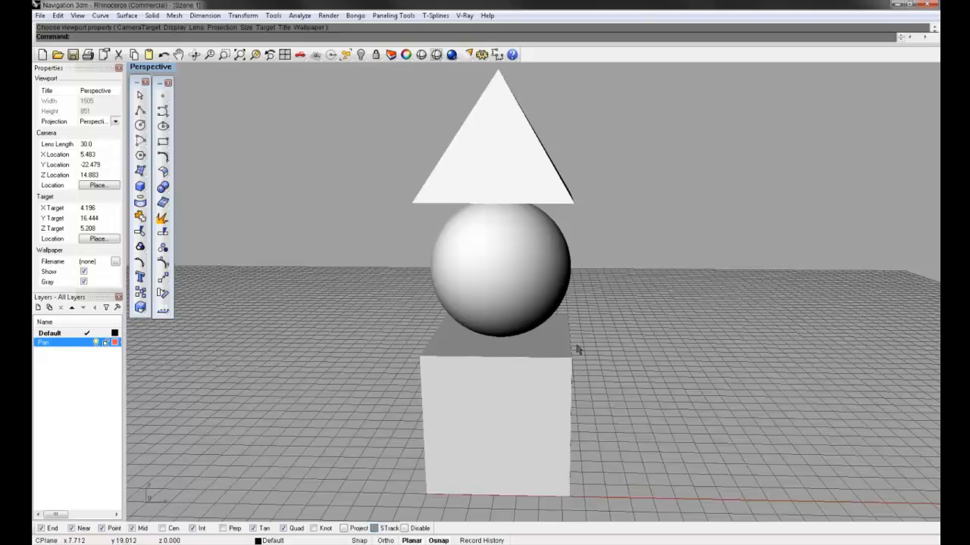
# Zoom in closely on the box's upper front corner from two orbit angles and pan across it
pyautogui.keyDown('ctrl'); pyautogui.moveTo(572, 366); pyautogui.dragTo(576, 322, button='right'); pyautogui.keyUp('ctrl')
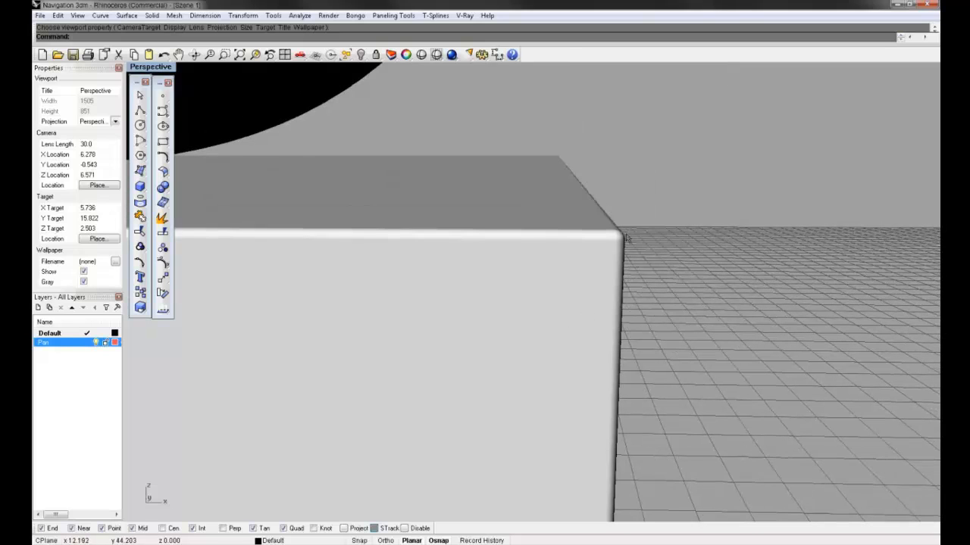
pyautogui.moveTo(708, 241); pyautogui.dragTo(619, 303, button='right')
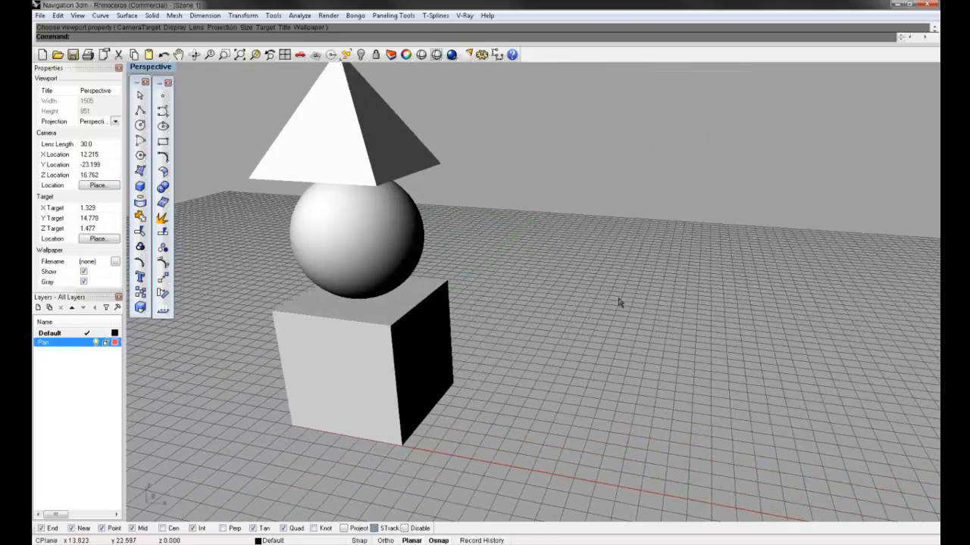
pyautogui.keyDown('ctrl'); pyautogui.moveTo(388, 332); pyautogui.dragTo(397, 289, button='right'); pyautogui.keyUp('ctrl')
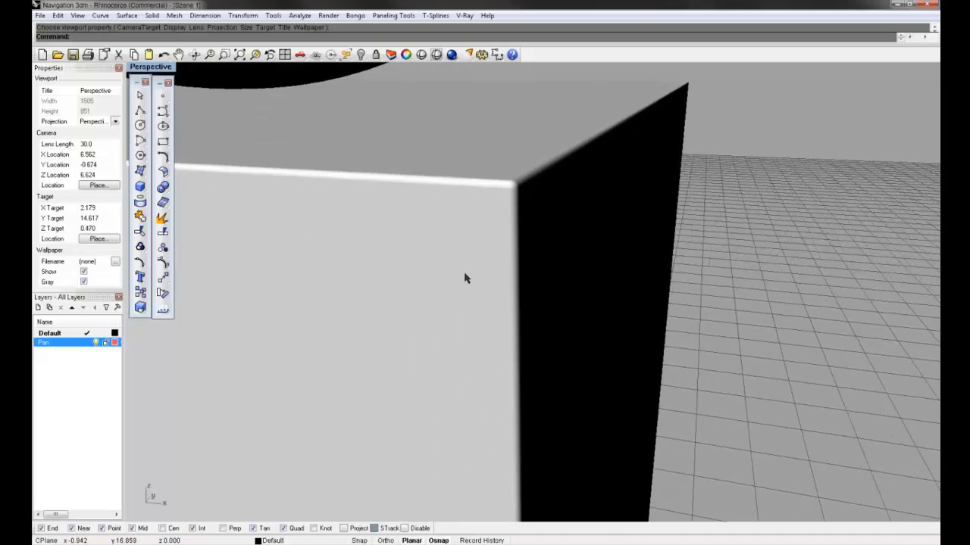
pyautogui.keyDown('shift'); pyautogui.moveTo(465, 278); pyautogui.dragTo(659, 268, button='right'); pyautogui.keyUp('shift')
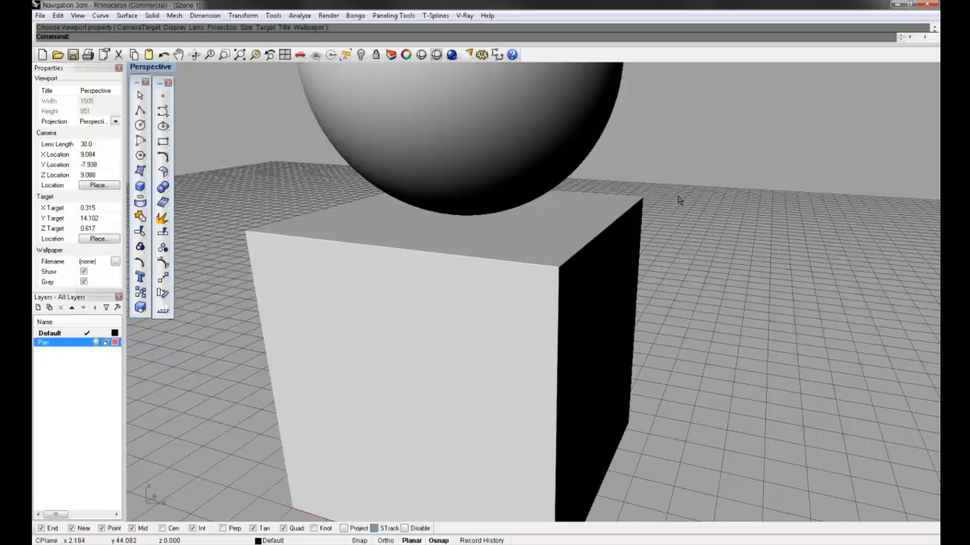
# Orbit around the box and sphere while zooming in and out near the box's upper edges
pyautogui.keyDown('ctrl'); pyautogui.moveTo(680, 201); pyautogui.dragTo(687, 241, button='right'); pyautogui.keyUp('ctrl')
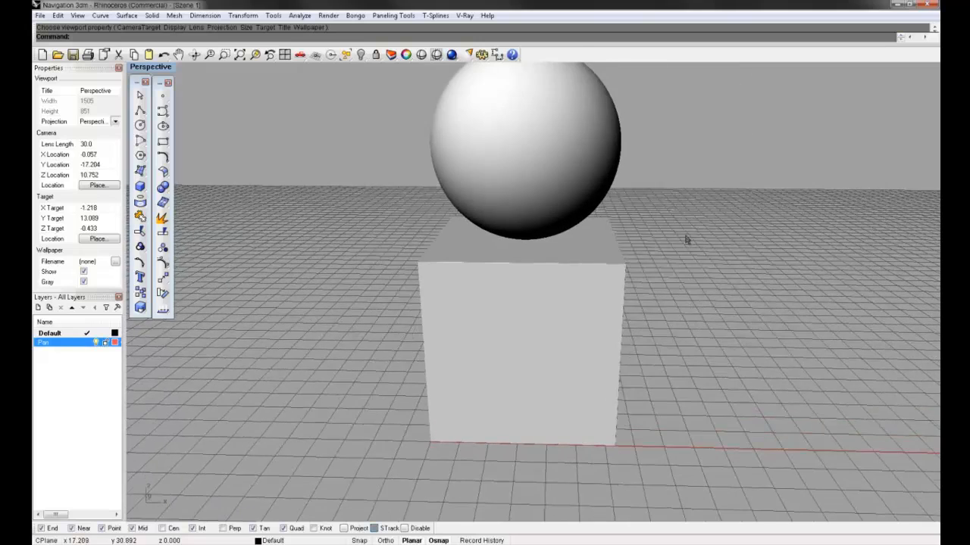
pyautogui.moveTo(618, 251)
pyautogui.keyDown('ctrl'); pyautogui.mouseDown(button='right')
pyautogui.moveTo(621, 223)
pyautogui.moveTo(618, 252)
pyautogui.mouseUp(button='right'); pyautogui.keyUp('ctrl')
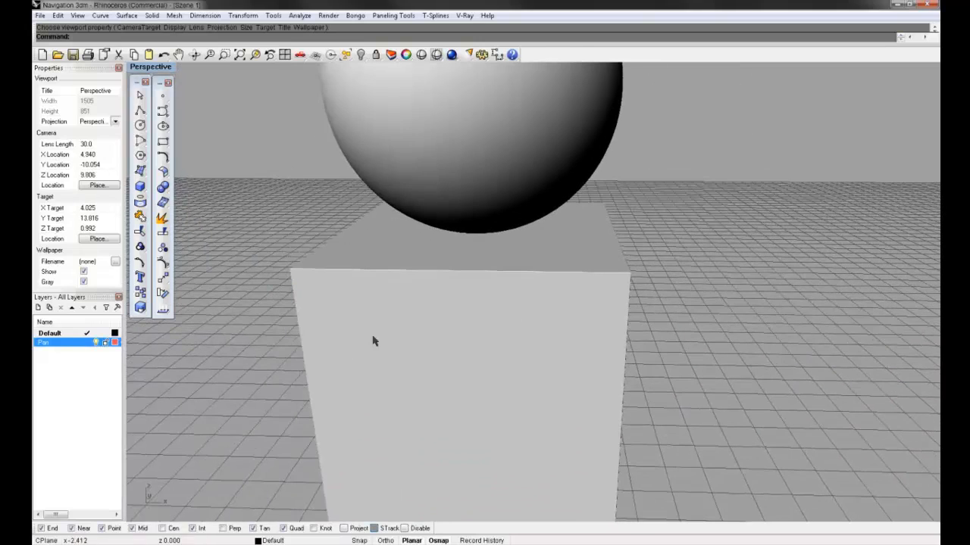
pyautogui.keyDown('ctrl'); pyautogui.moveTo(655, 280); pyautogui.dragTo(653, 249, button='right'); pyautogui.keyUp('ctrl')
pyautogui.keyDown('ctrl'); pyautogui.moveTo(784, 161); pyautogui.dragTo(695, 332, button='right'); pyautogui.keyUp('ctrl')
pyautogui.moveTo(697, 338); pyautogui.dragTo(476, 353, button='right')
pyautogui.moveTo(404, 348)
pyautogui.keyDown('ctrl'); pyautogui.mouseDown(button='right')
pyautogui.moveTo(405, 294)
pyautogui.moveTo(404, 337)
pyautogui.mouseUp(button='right'); pyautogui.keyUp('ctrl')
pyautogui.moveTo(503, 343); pyautogui.dragTo(649, 311, button='right')
pyautogui.scroll(4, 613, 307)
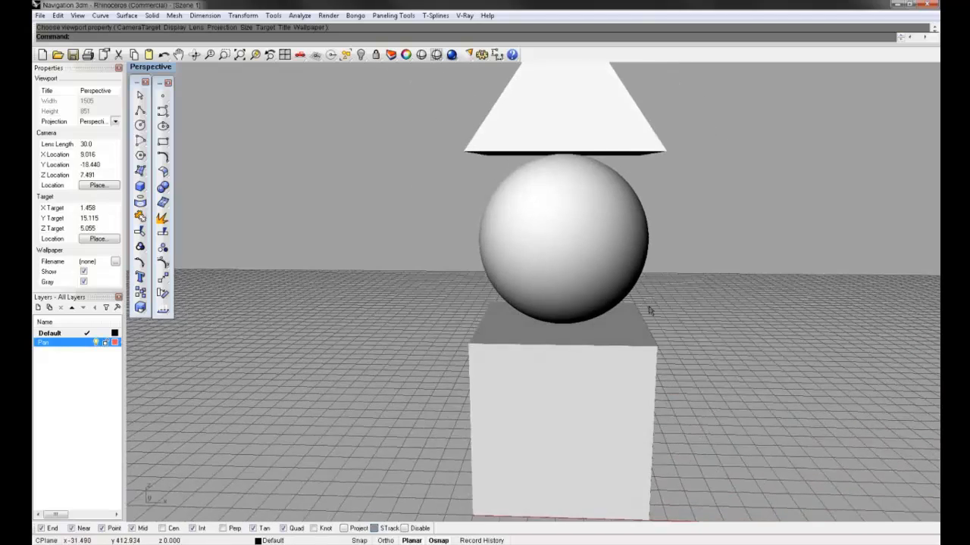
# Orbit beneath the box and zoom in through its underside opening on the figure inside
pyautogui.keyDown('ctrl'); pyautogui.moveTo(668, 349); pyautogui.dragTo(666, 318, button='right'); pyautogui.keyUp('ctrl')
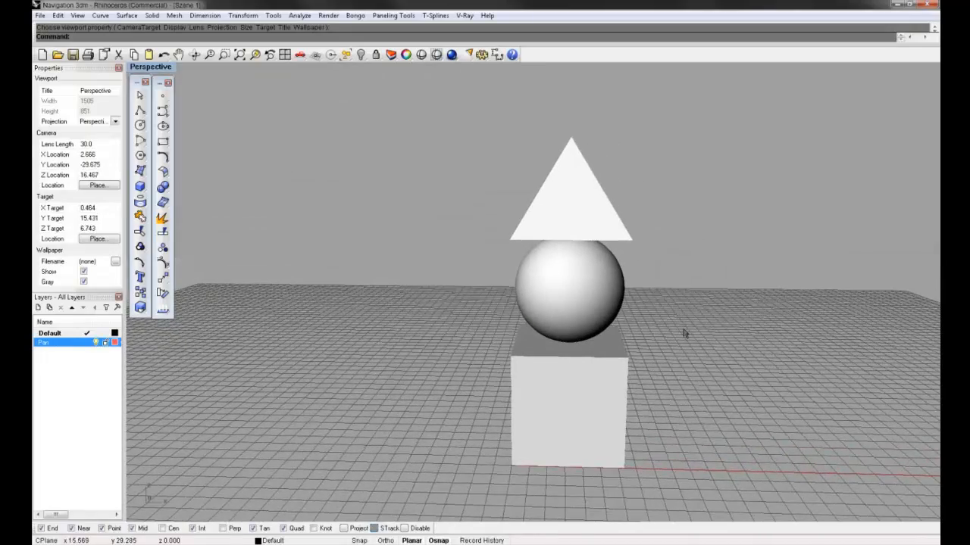
pyautogui.moveTo(712, 378)
pyautogui.mouseDown(button='right')
pyautogui.moveTo(669, 320)
pyautogui.moveTo(460, 376)
pyautogui.moveTo(179, 361)
pyautogui.moveTo(913, 351)
pyautogui.moveTo(335, 351)
pyautogui.moveTo(584, 321)
pyautogui.moveTo(743, 277)
pyautogui.moveTo(799, 321)
pyautogui.moveTo(697, 362)
pyautogui.moveTo(696, 375)
pyautogui.mouseUp(button='right')
pyautogui.moveTo(663, 435); pyautogui.dragTo(578, 306, button='right')
pyautogui.scroll(8, 577, 306)
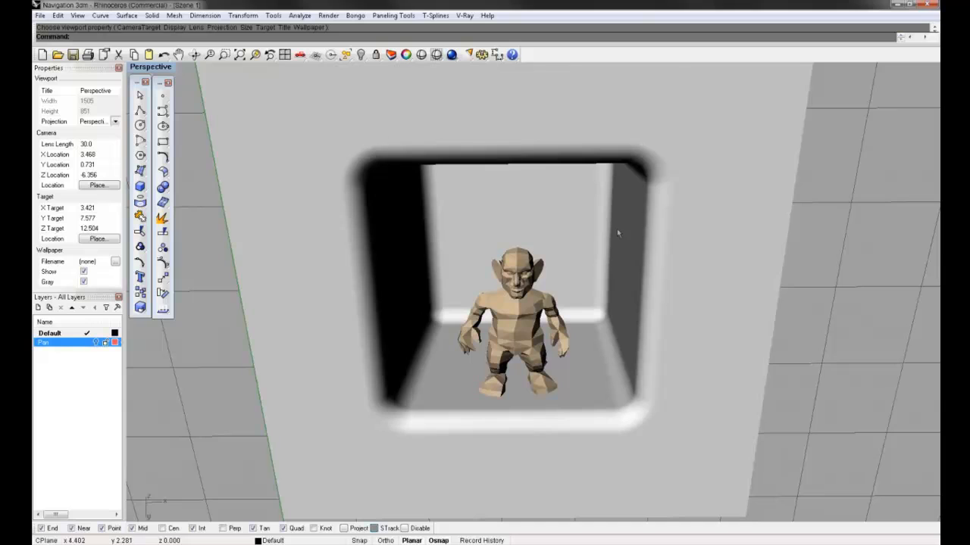
# Delete the mesh figure inside the box and undo the deletion
pyautogui.scroll(-4, 617, 233)
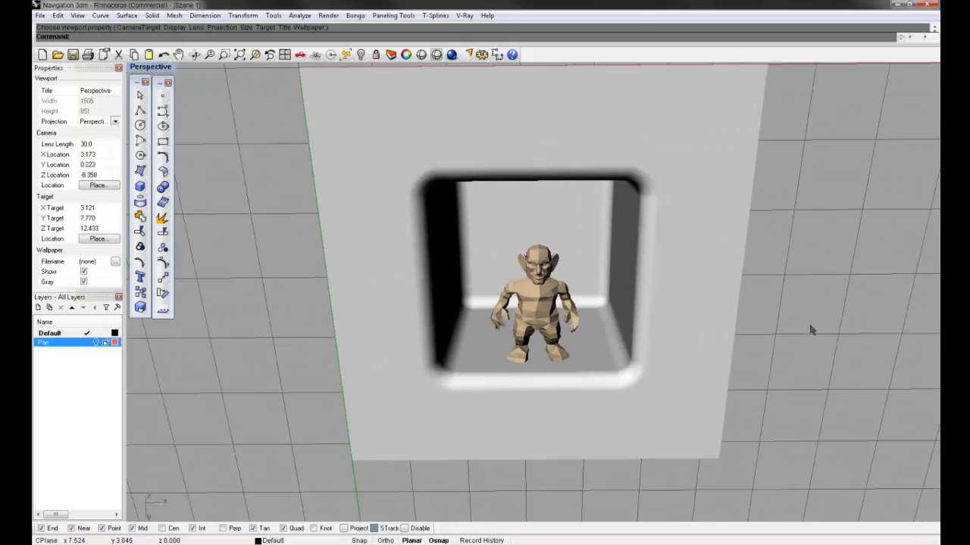
pyautogui.click(536, 296)
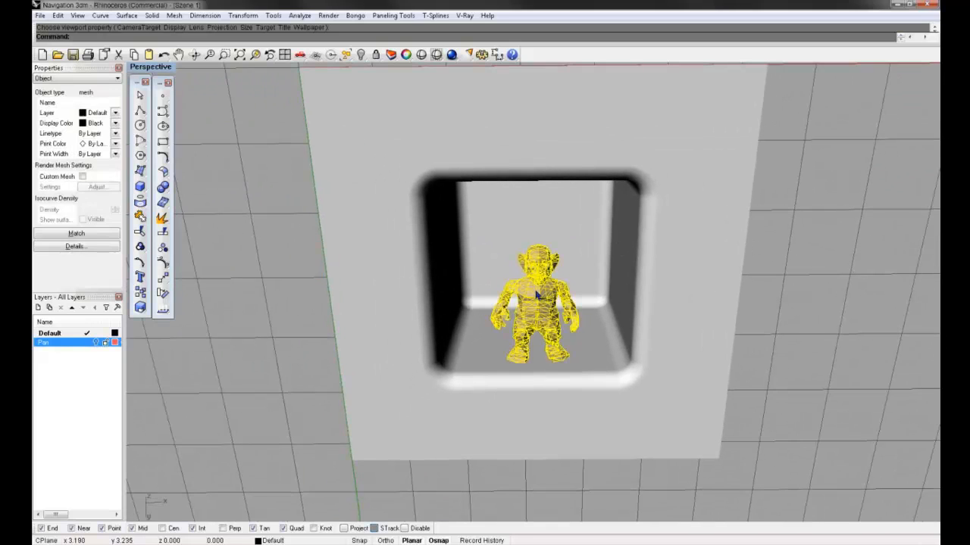
pyautogui.press('Delete')
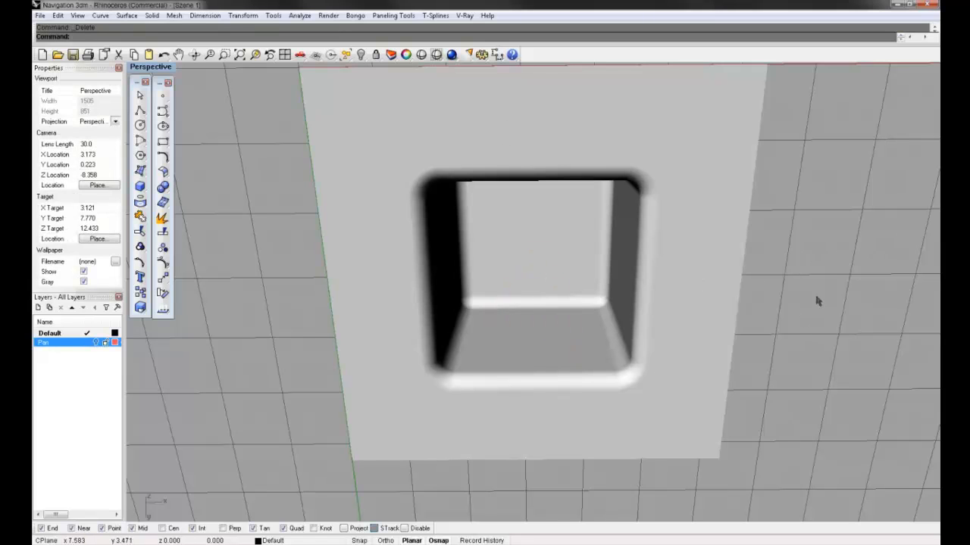
pyautogui.moveTo(817, 301); pyautogui.dragTo(590, 338, button='right')
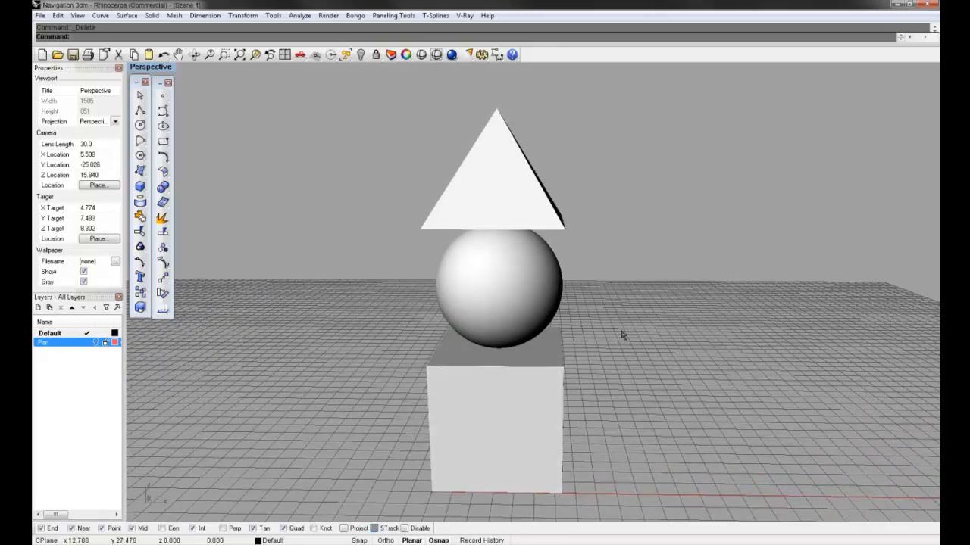
pyautogui.moveTo(679, 327)
pyautogui.keyDown('shift'); pyautogui.mouseDown(button='right')
pyautogui.moveTo(593, 320)
pyautogui.moveTo(692, 333)
pyautogui.moveTo(310, 372)
pyautogui.moveTo(578, 327)
pyautogui.moveTo(701, 327)
pyautogui.moveTo(686, 334)
pyautogui.mouseUp(button='right'); pyautogui.keyUp('shift')
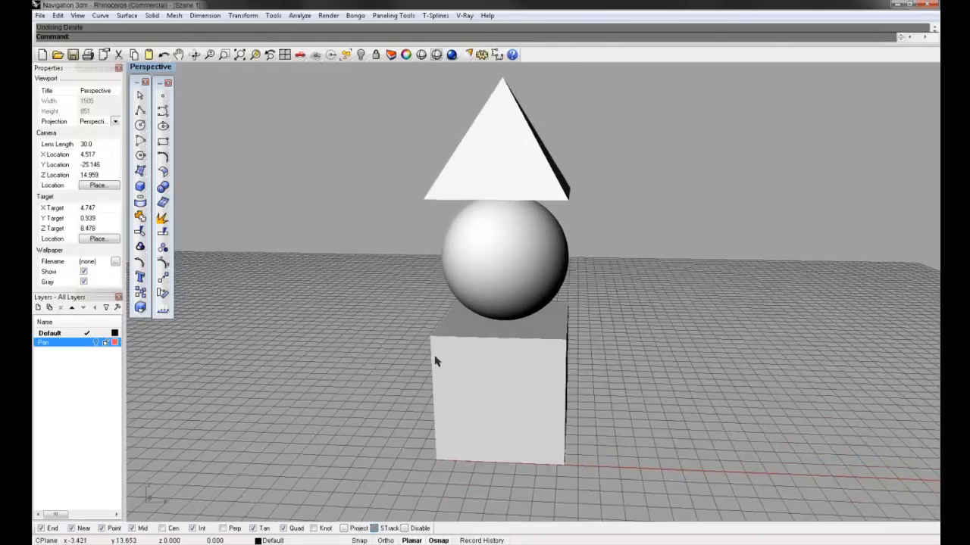
# Orbit around the stacked box, sphere and pyramid to view them from raised corner and front angles
pyautogui.moveTo(610, 330); pyautogui.dragTo(543, 355, button='right')
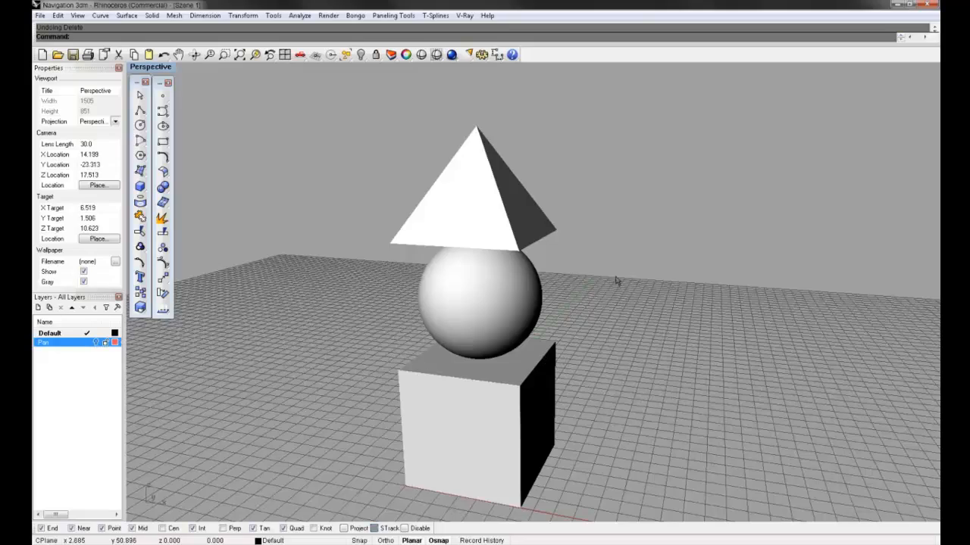
pyautogui.moveTo(615, 253); pyautogui.dragTo(607, 309, button='right')
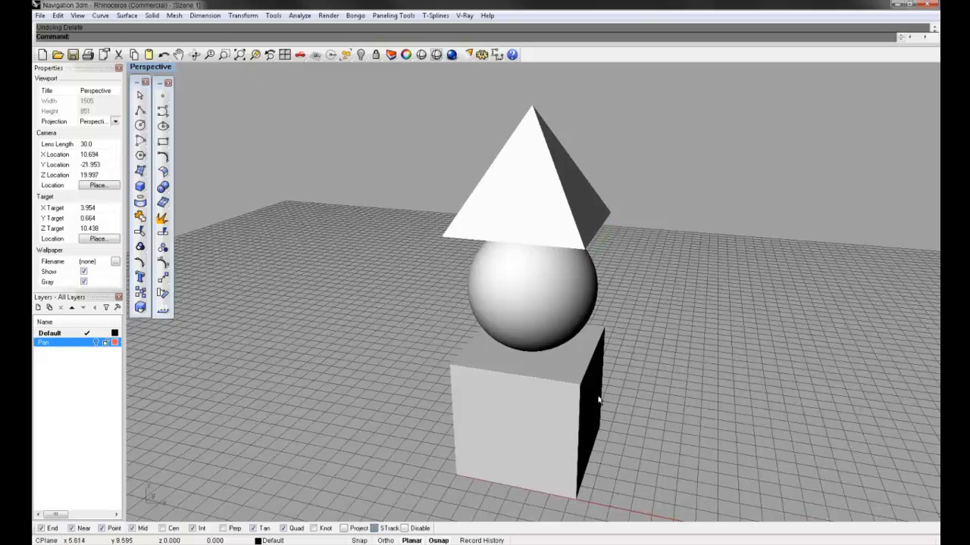
pyautogui.moveTo(732, 336); pyautogui.dragTo(753, 389, button='right')
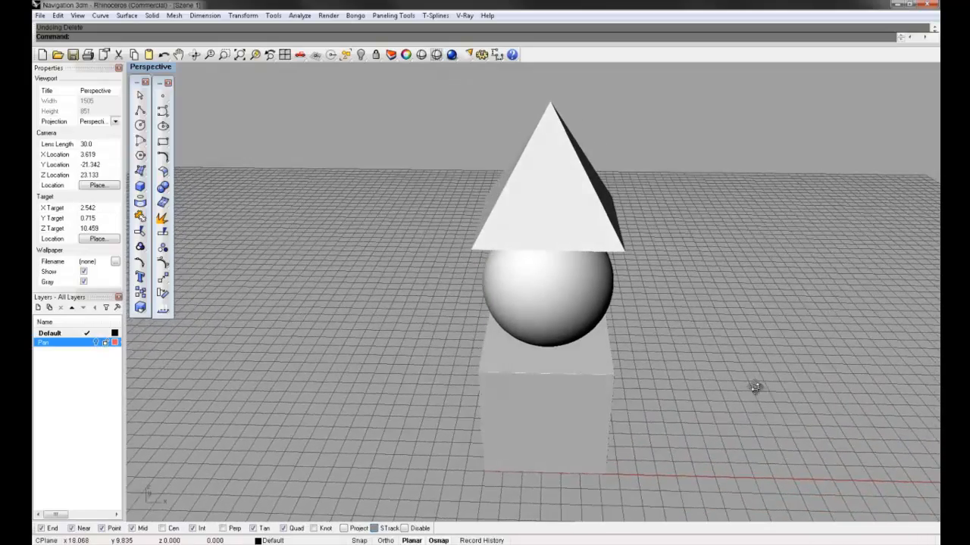
pyautogui.moveTo(723, 345); pyautogui.dragTo(684, 370, button='right')
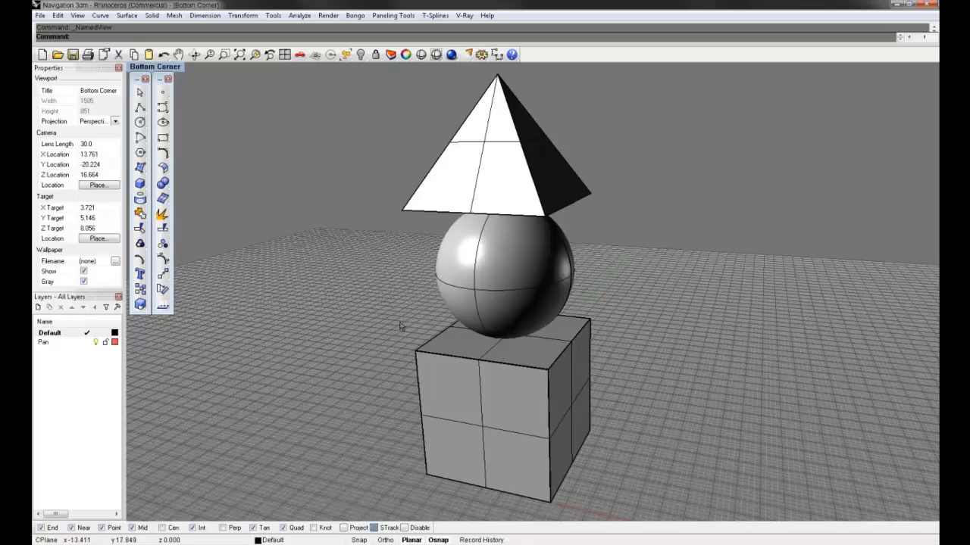
# Restore the saved named view Bottom Corner in the viewport
pyautogui.click(172, 72)
pyautogui.moveTo(212, 224)
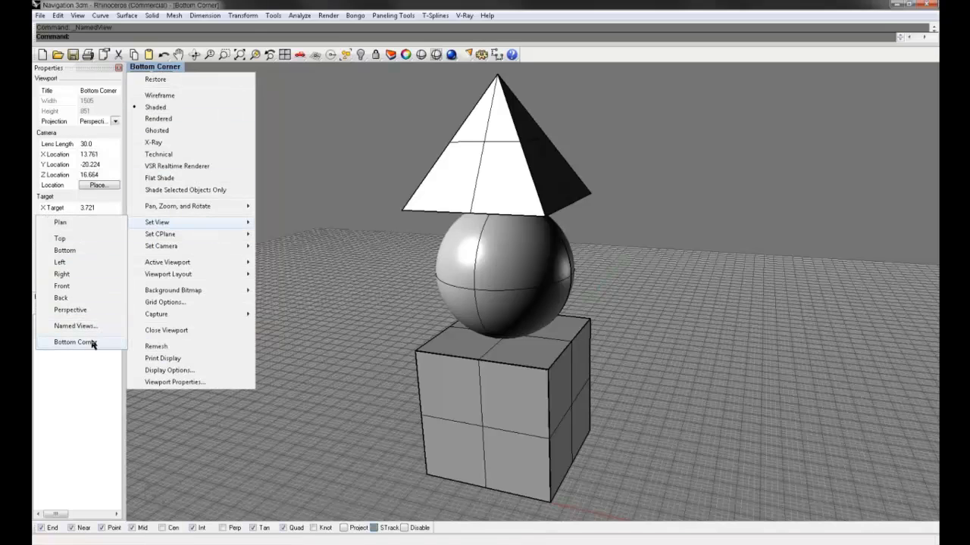
pyautogui.click(93, 344)
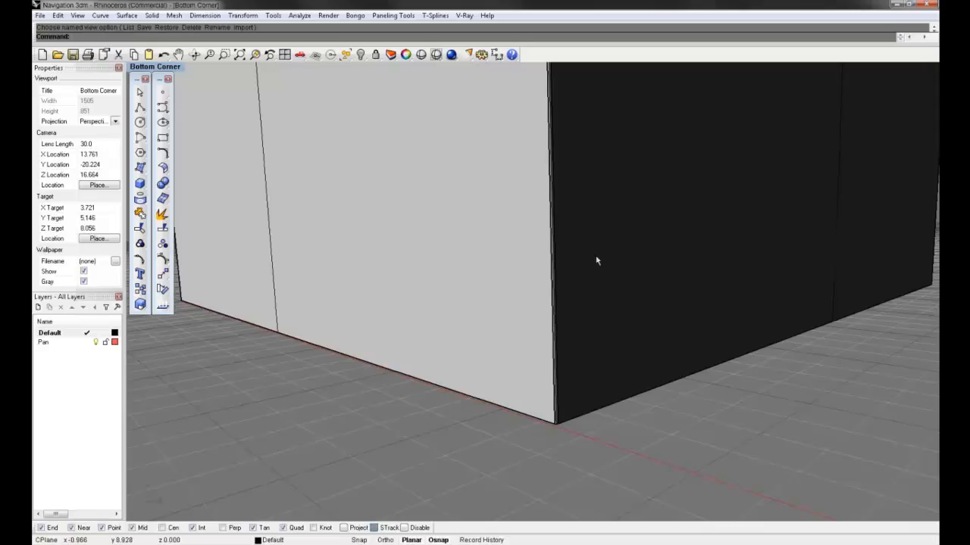
# Zoom out from the box's lower corner, pan up to the pyramid and zoom in and out near its tip
pyautogui.scroll(-10, 568, 219)
pyautogui.keyDown('shift'); pyautogui.moveTo(568, 216); pyautogui.dragTo(556, 407, button='right'); pyautogui.keyUp('shift')
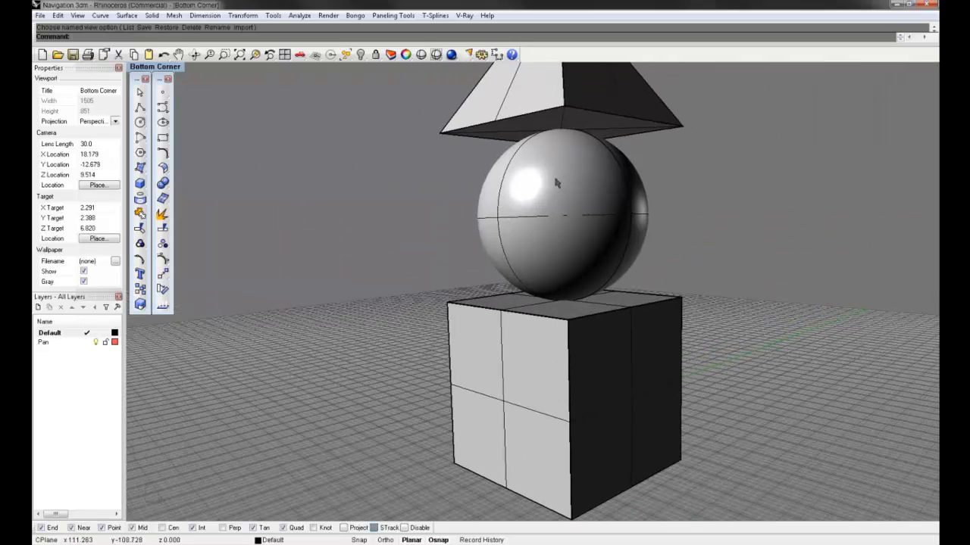
pyautogui.keyDown('shift'); pyautogui.moveTo(556, 180); pyautogui.dragTo(546, 366, button='right'); pyautogui.keyUp('shift')
pyautogui.scroll(6, 546, 184)
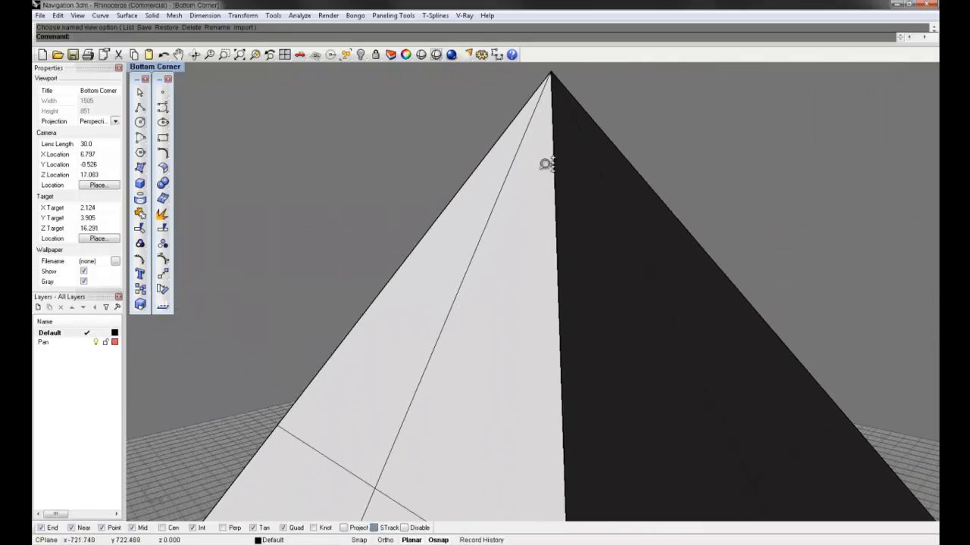
pyautogui.scroll(-8, 552, 144)
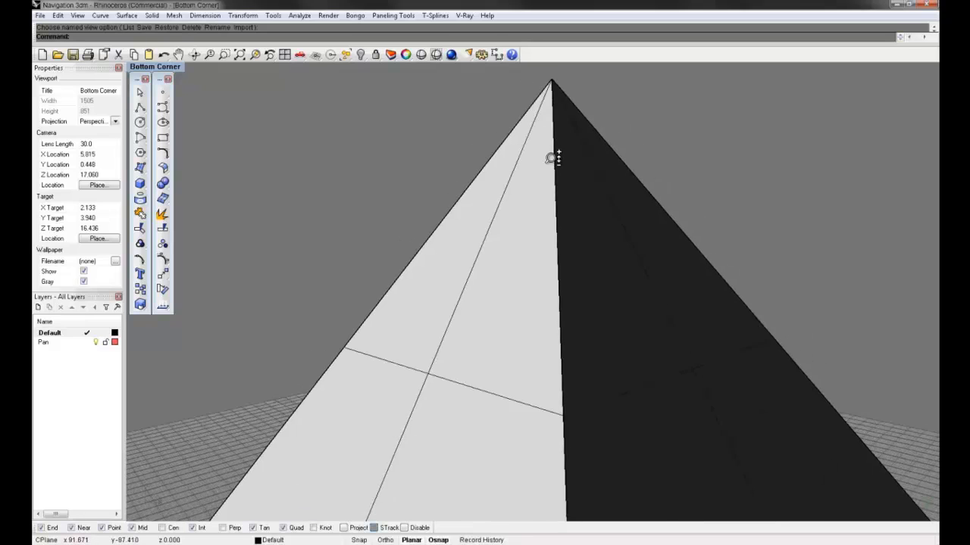
pyautogui.scroll(6, 569, 186)
pyautogui.scroll(-1, 567, 381)
# Pan down from the pyramid past the sphere and zoom in on the box's lower corner
pyautogui.keyDown('shift'); pyautogui.moveTo(568, 383); pyautogui.dragTo(578, 83, button='right'); pyautogui.keyUp('shift')
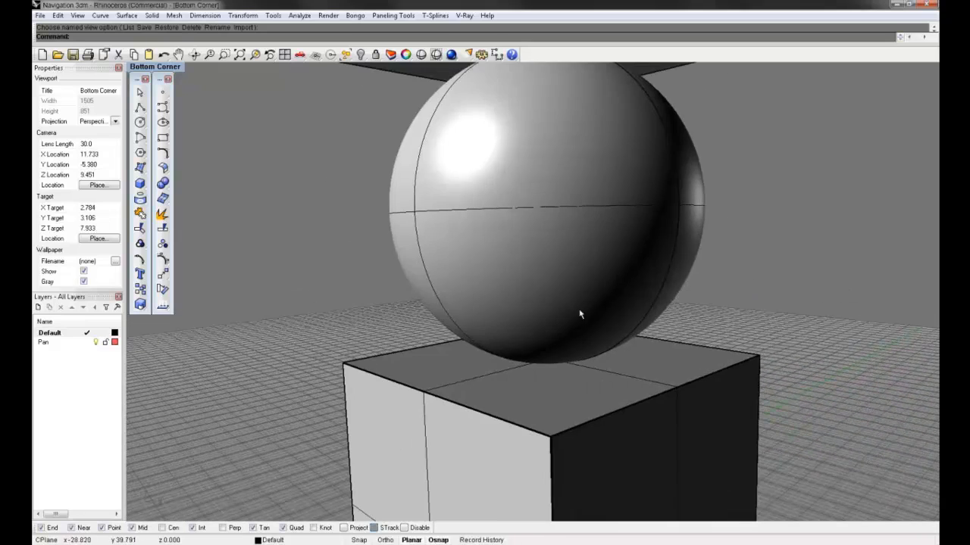
pyautogui.keyDown('shift'); pyautogui.moveTo(571, 364); pyautogui.dragTo(581, 46, button='right'); pyautogui.keyUp('shift')
pyautogui.scroll(4, 568, 183)
pyautogui.scroll(1, 570, 182)
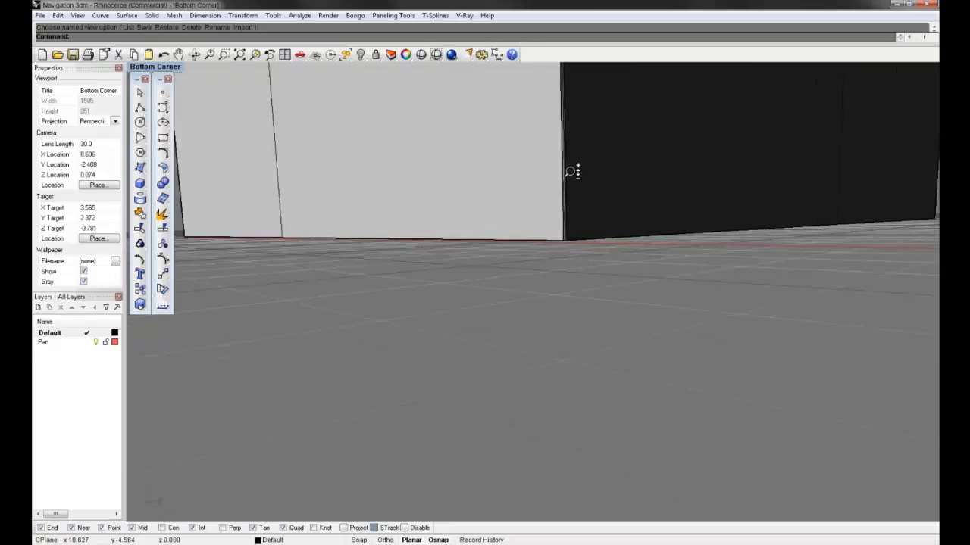
# Zoom out from the box's lower corner, pan up to the sphere and orbit around the stacked shapes
pyautogui.scroll(-4, 569, 162)
pyautogui.keyDown('shift'); pyautogui.moveTo(584, 200); pyautogui.dragTo(553, 380, button='right'); pyautogui.keyUp('shift')
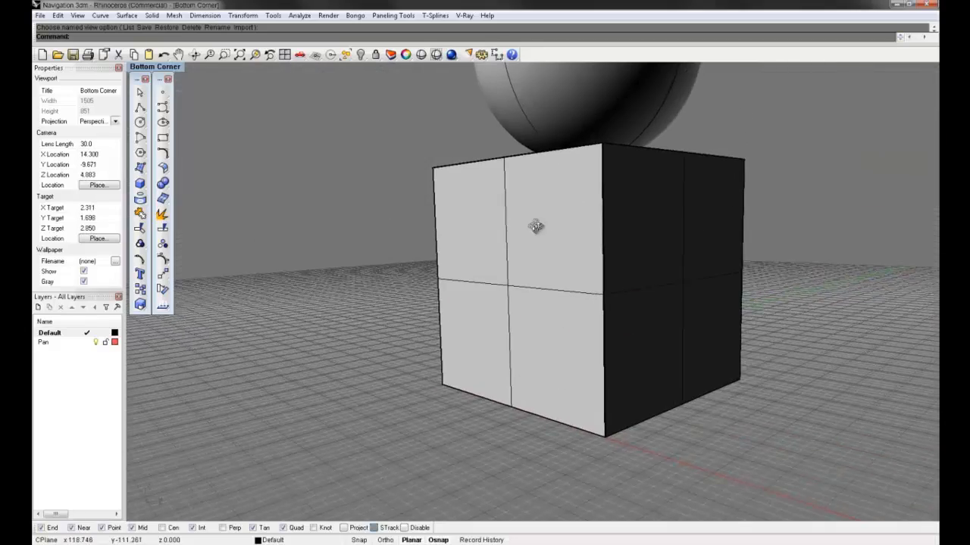
pyautogui.moveTo(536, 226); pyautogui.dragTo(601, 288, button='right')
pyautogui.keyDown('shift'); pyautogui.moveTo(573, 205); pyautogui.dragTo(565, 432, button='right'); pyautogui.keyUp('shift')
pyautogui.moveTo(565, 313); pyautogui.dragTo(554, 269, button='right')
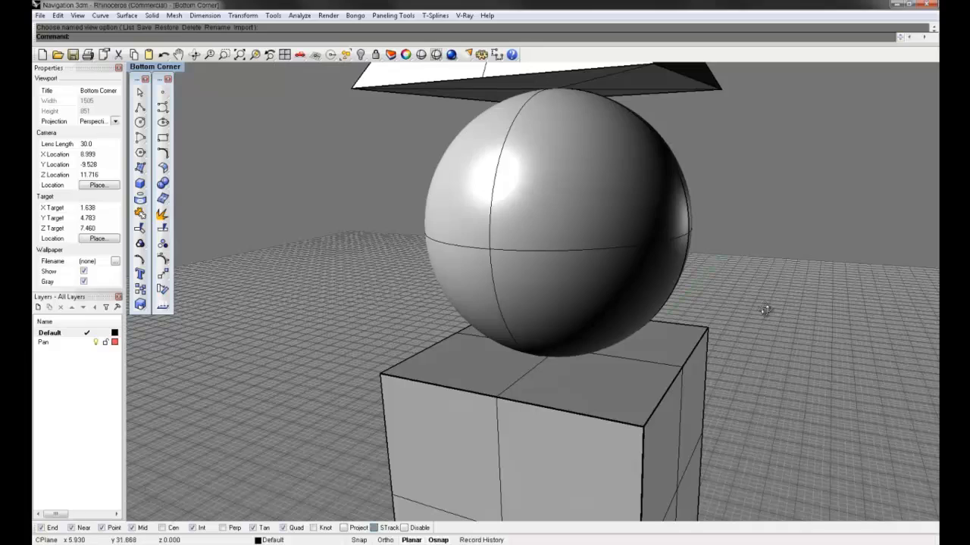
pyautogui.moveTo(765, 310); pyautogui.dragTo(639, 261, button='right')
pyautogui.scroll(3, 639, 261)
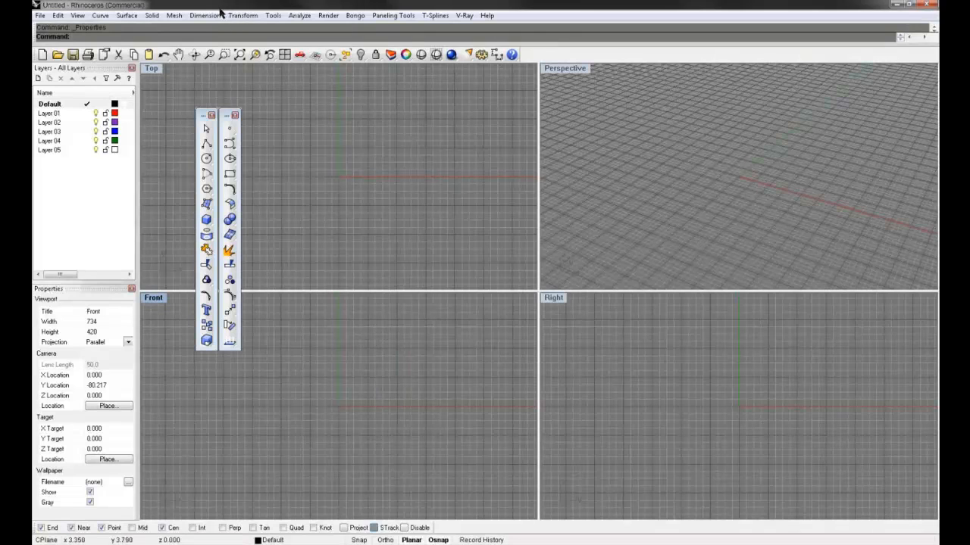
# Look through the available surface commands and the command-line suggestions starting with A
pyautogui.click(127, 16)
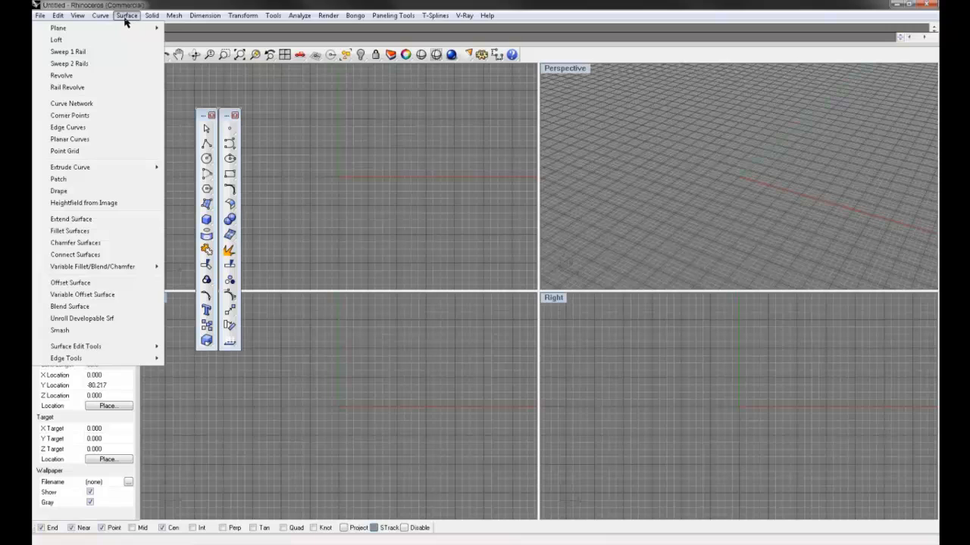
pyautogui.click(326, 38)
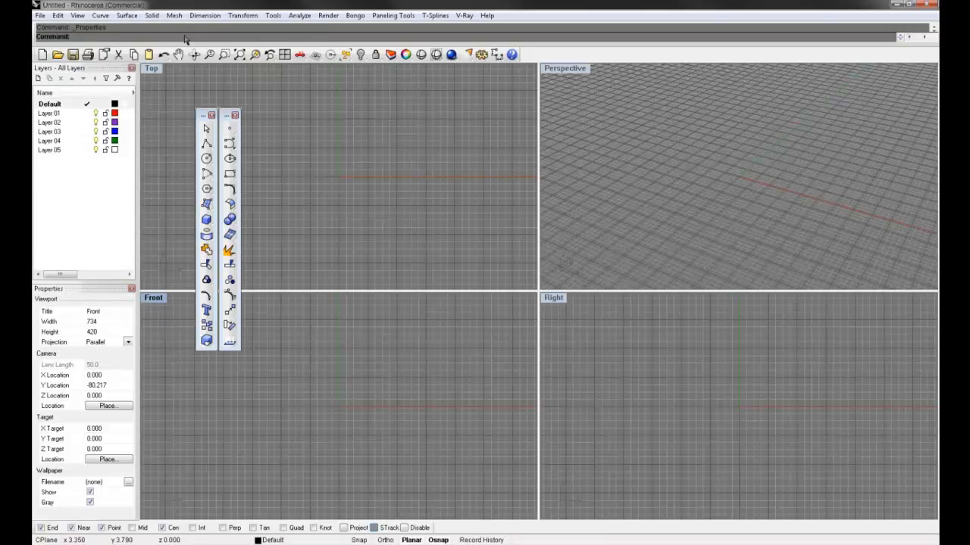
pyautogui.write('About')
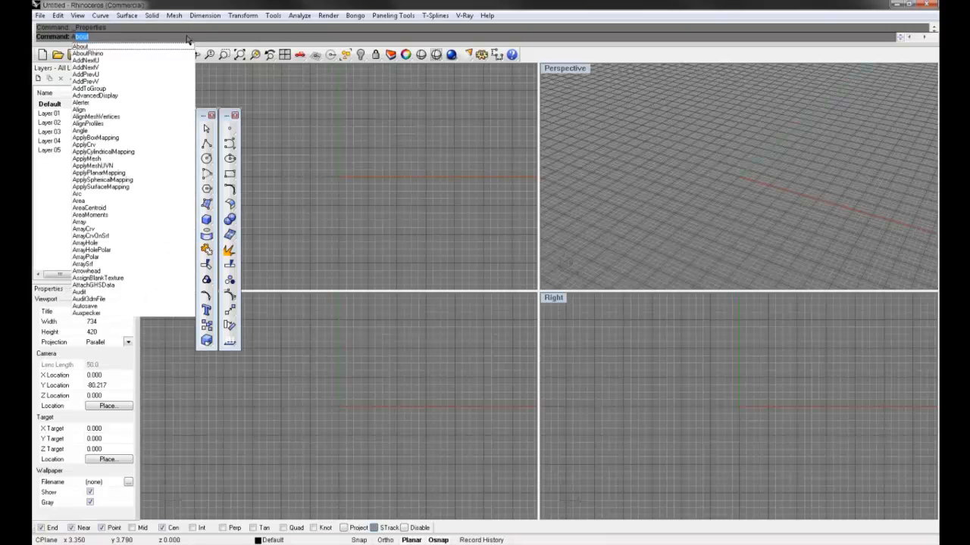
pyautogui.click(189, 19)
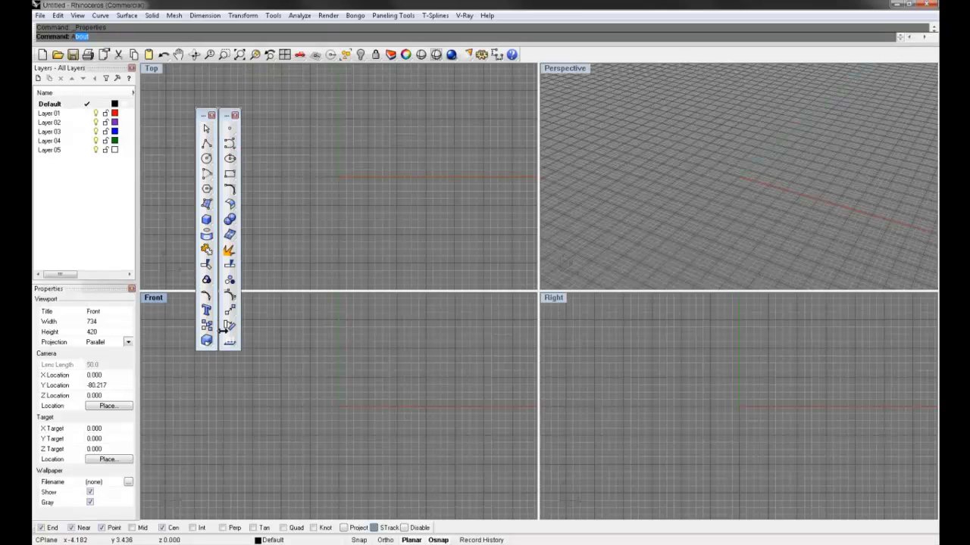
# Look through the mesh and surface commands, clear the command line and display the Transform tool set
pyautogui.click(174, 16)
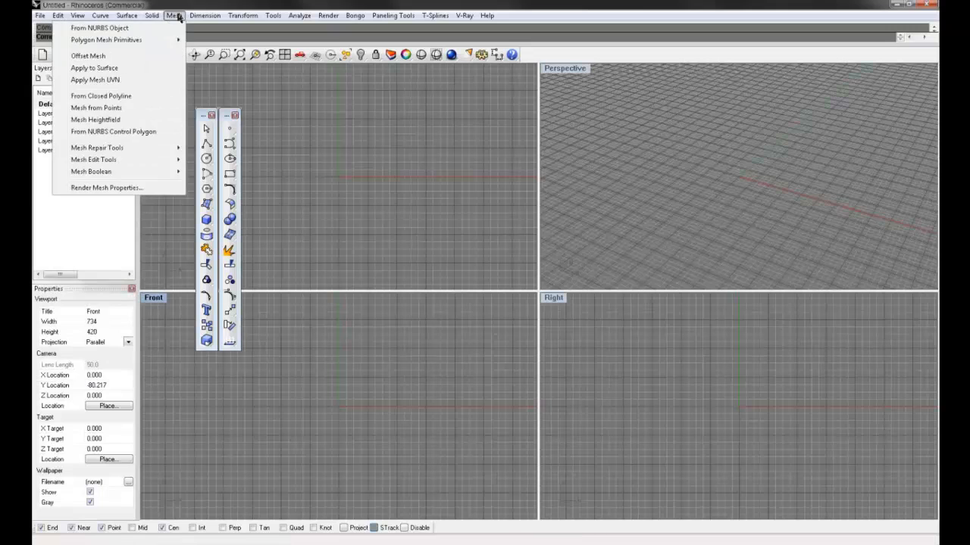
pyautogui.moveTo(126, 15)
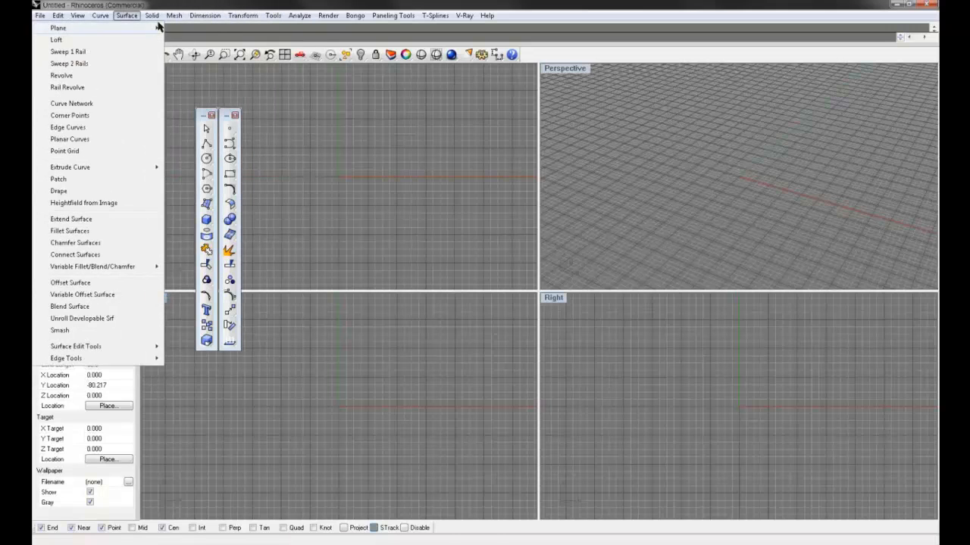
pyautogui.click(203, 118)
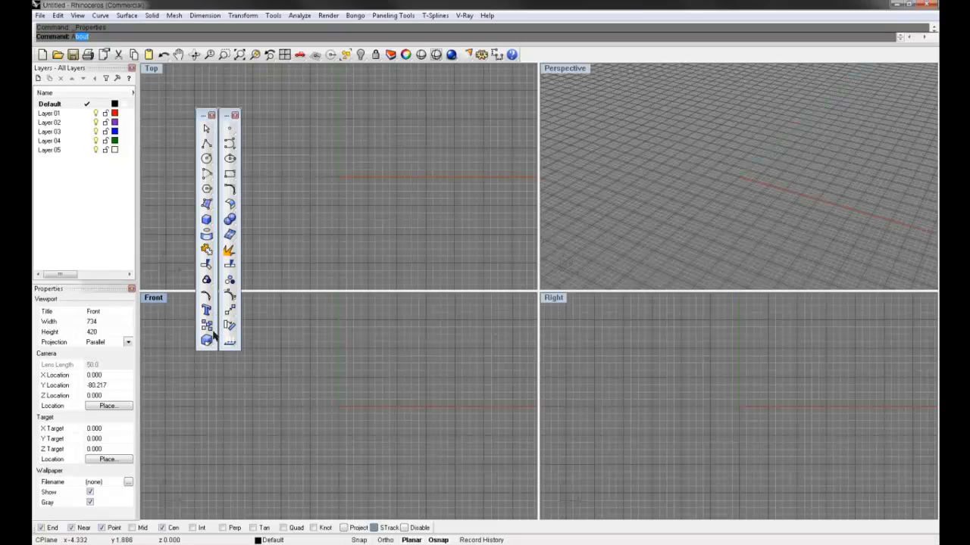
pyautogui.press('Escape')
pyautogui.click(232, 311)
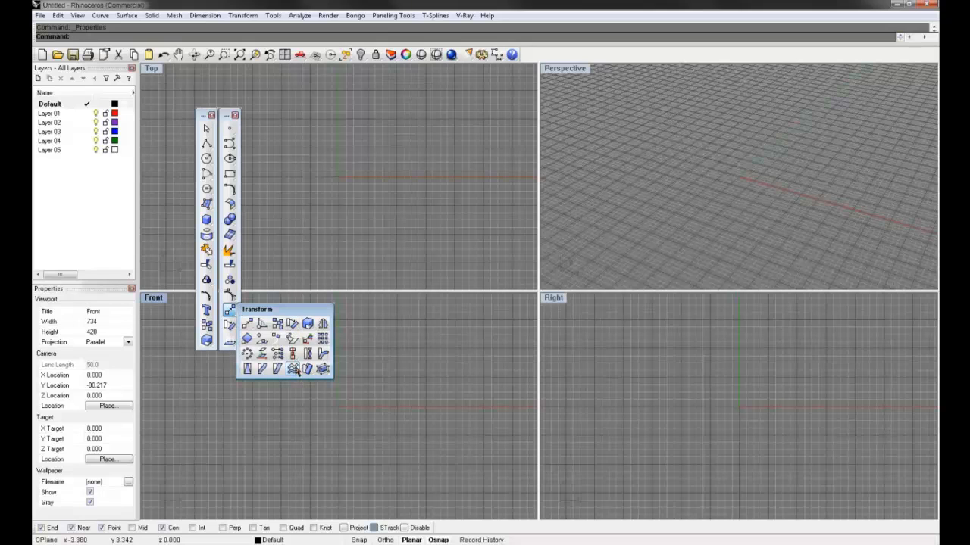
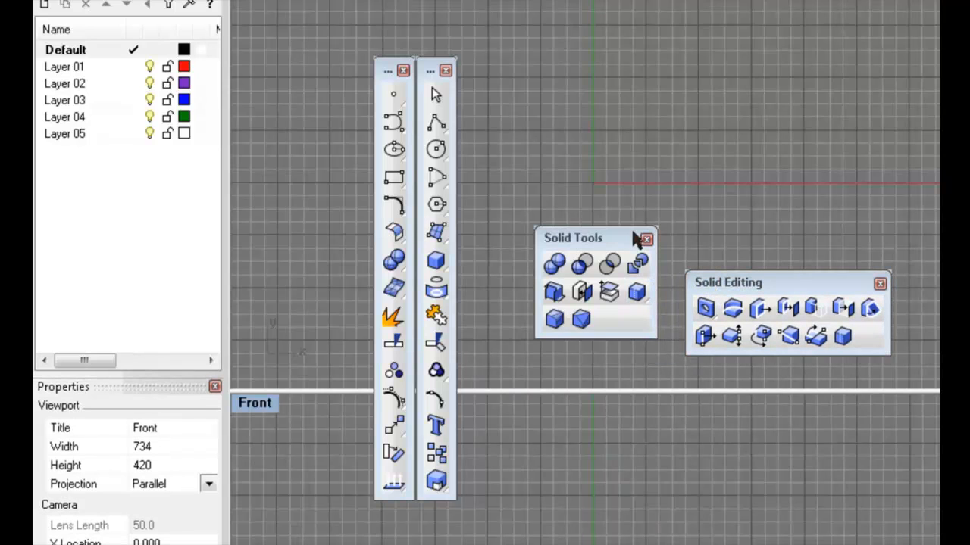
# Close the floating Solid Tools and Solid Editing toolbars and both main toolbars
pyautogui.click(645, 240)
pyautogui.click(880, 283)
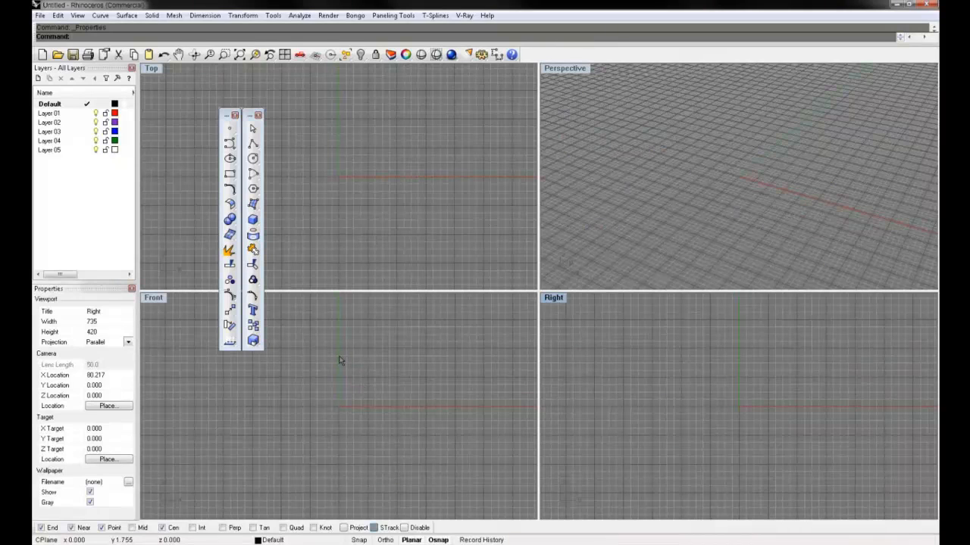
pyautogui.click(234, 115)
pyautogui.click(258, 115)
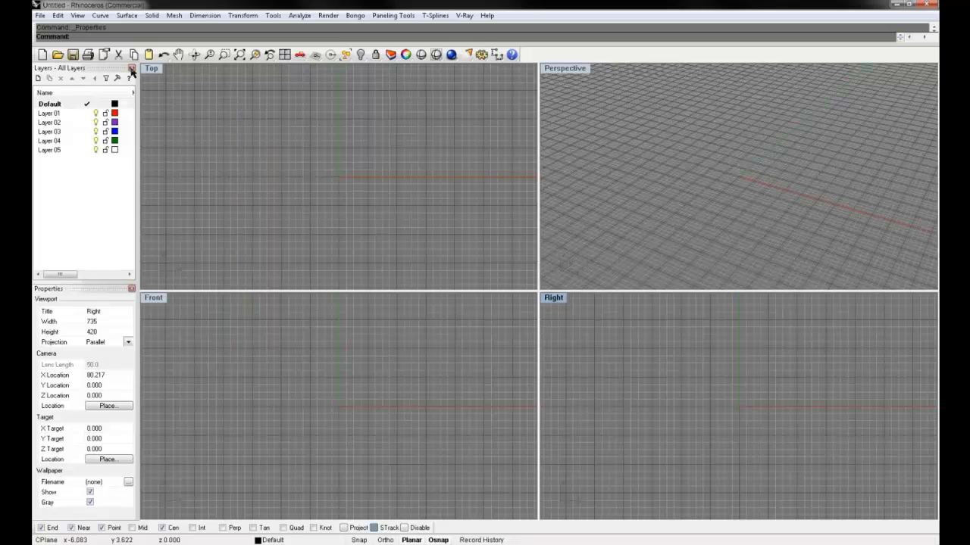
# Close the Layers and Properties panels and remove the docked standard toolbar from the workspace
pyautogui.click(132, 68)
pyautogui.click(132, 69)
pyautogui.moveTo(35, 59); pyautogui.dragTo(155, 220)
pyautogui.click(636, 203)
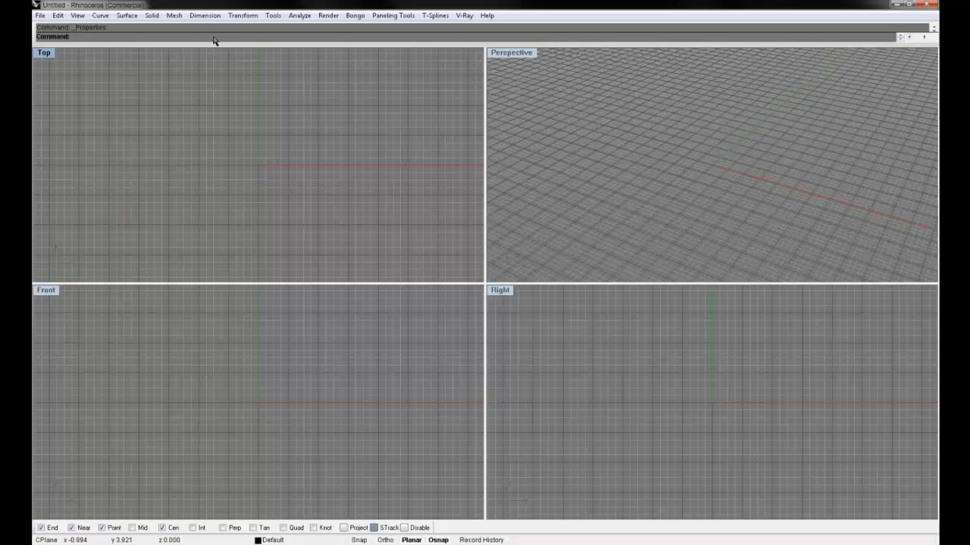
# Browse the command-line suggestions starting with C down to ChangeDegree
pyautogui.write('C')
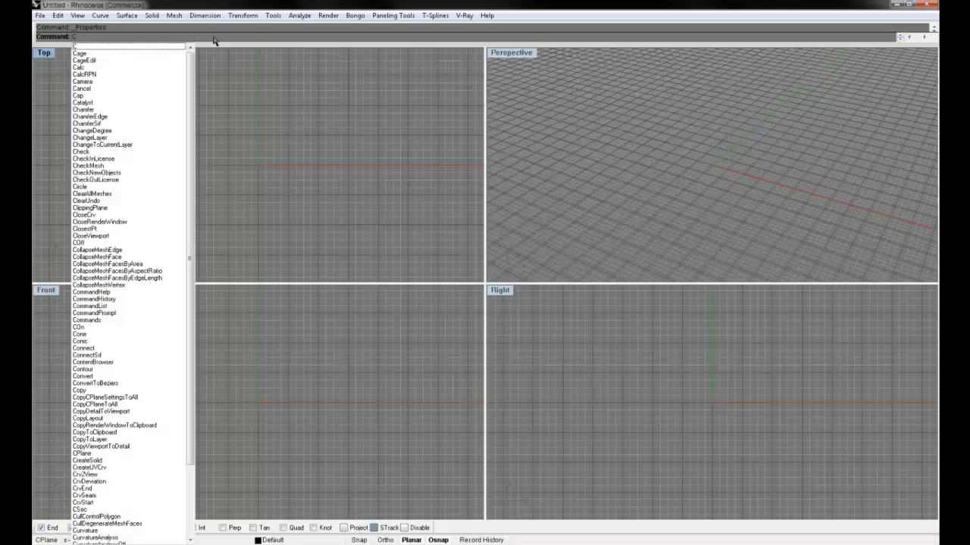
pyautogui.press('Down')
pyautogui.press('Down')
pyautogui.press('Down')
pyautogui.press('Down')
pyautogui.press('Down')
pyautogui.press('Down')
pyautogui.press('Down')
pyautogui.press('Down')
pyautogui.press('Down')
pyautogui.press('Down')
pyautogui.press('Down')
pyautogui.press('Down')
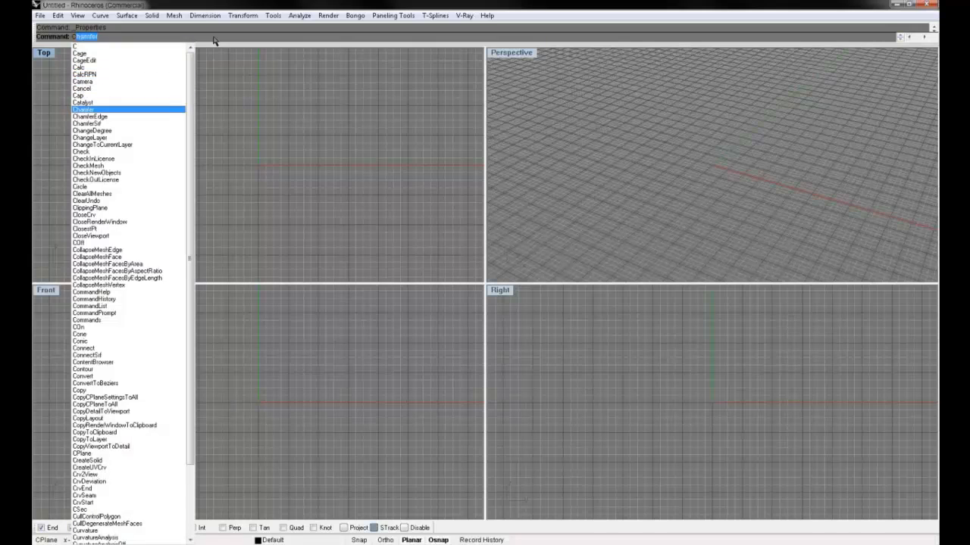
pyautogui.click(303, 133)
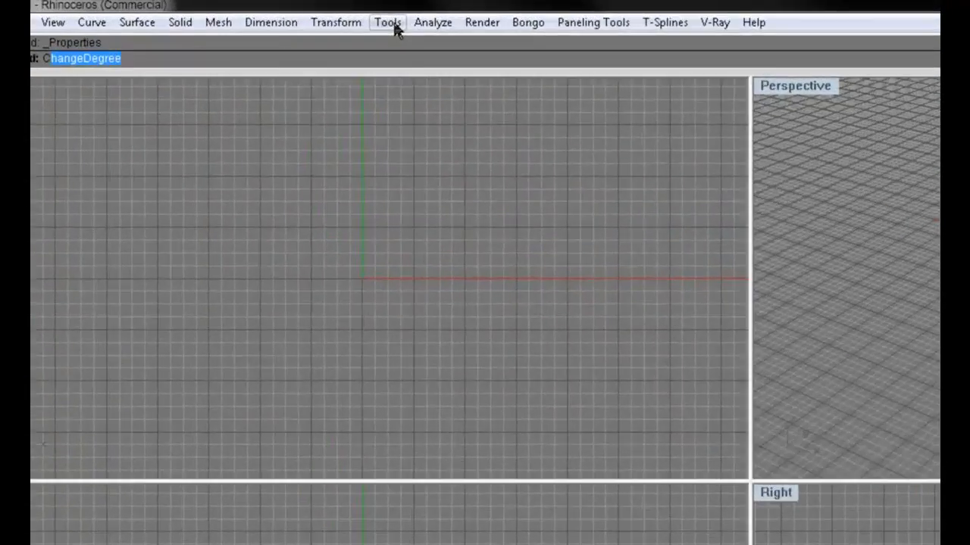
# Open the toolbar layout manager, browse the default2 and UVcWrap collections, and select the default_old collection
pyautogui.click(274, 17)
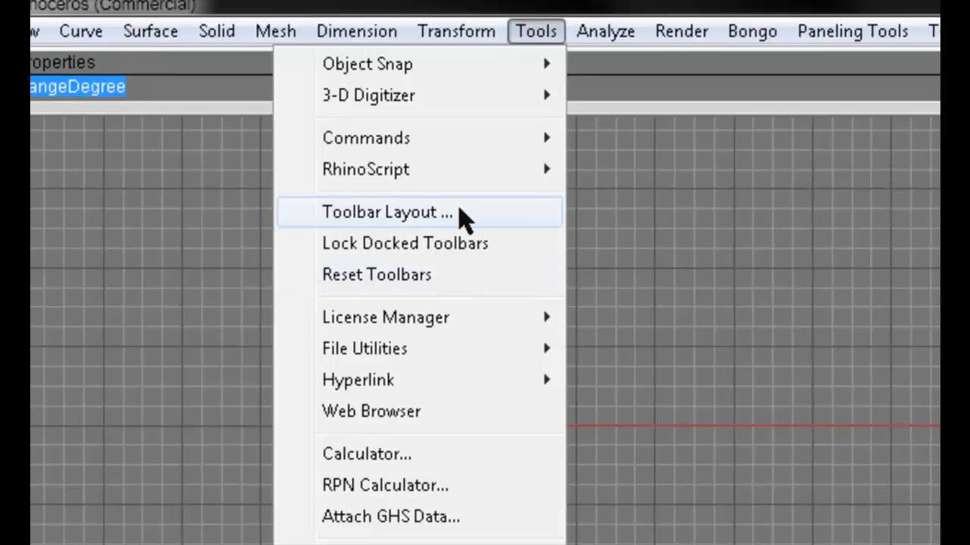
pyautogui.click(461, 214)
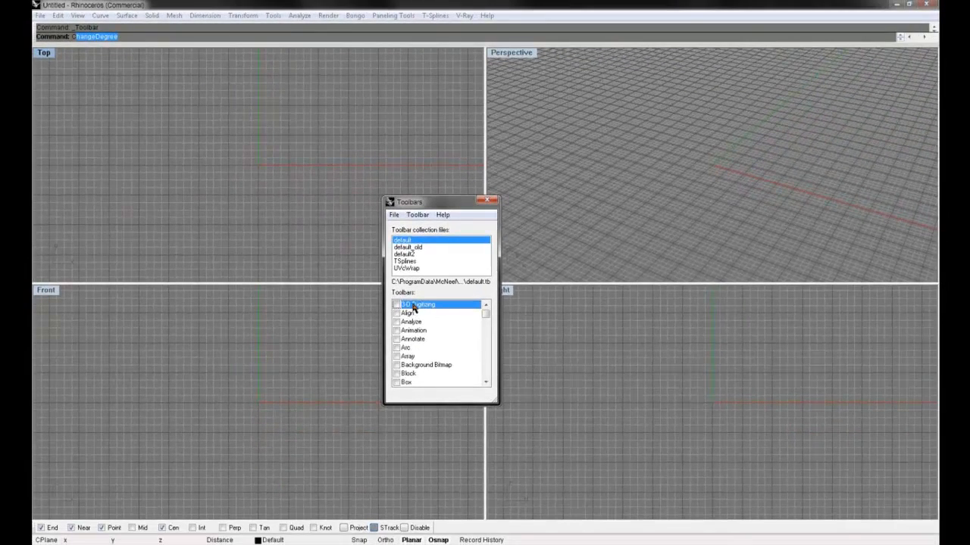
pyautogui.click(418, 255)
pyautogui.click(418, 268)
pyautogui.click(417, 255)
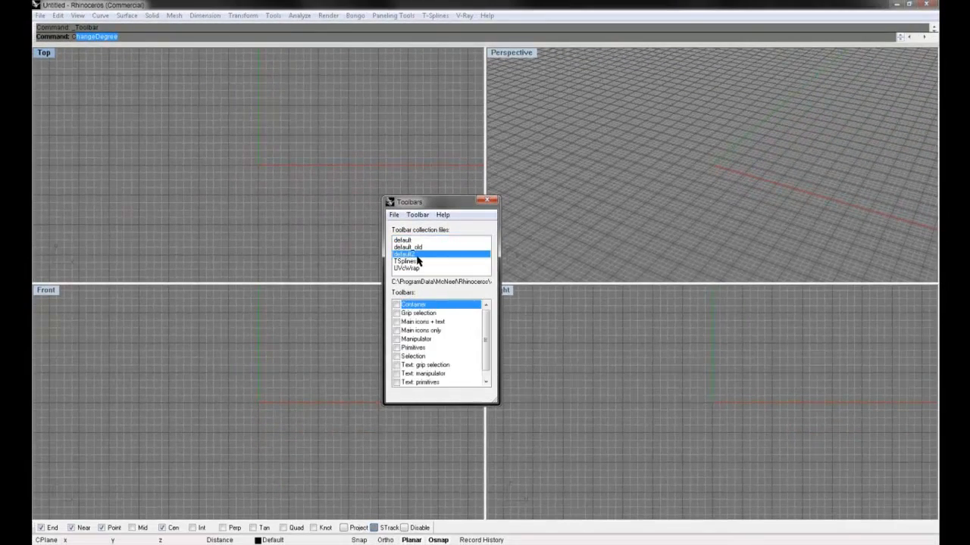
pyautogui.click(417, 247)
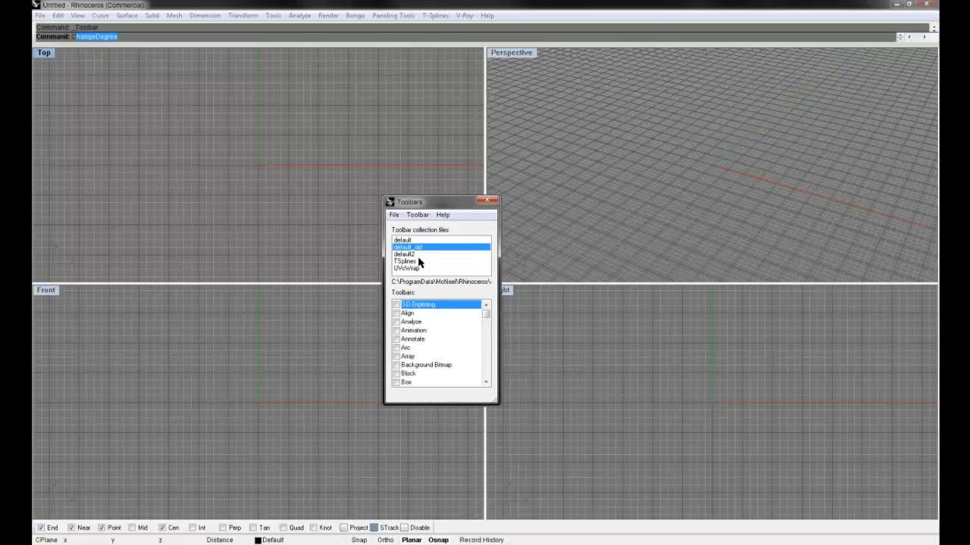
pyautogui.click(417, 255)
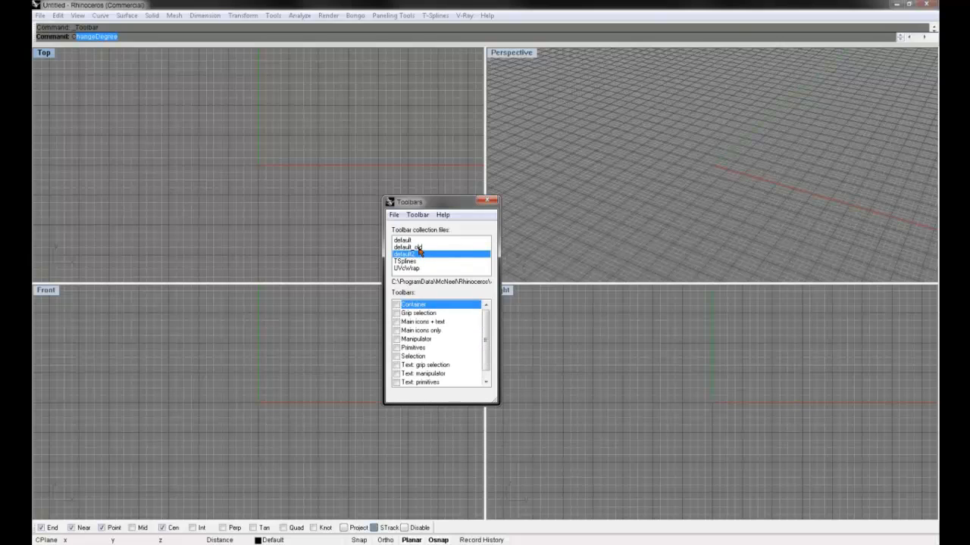
pyautogui.click(418, 248)
# Display the Main1, Main2 and Standard toolbars from the default_old collection
pyautogui.scroll(-3, 487, 322)
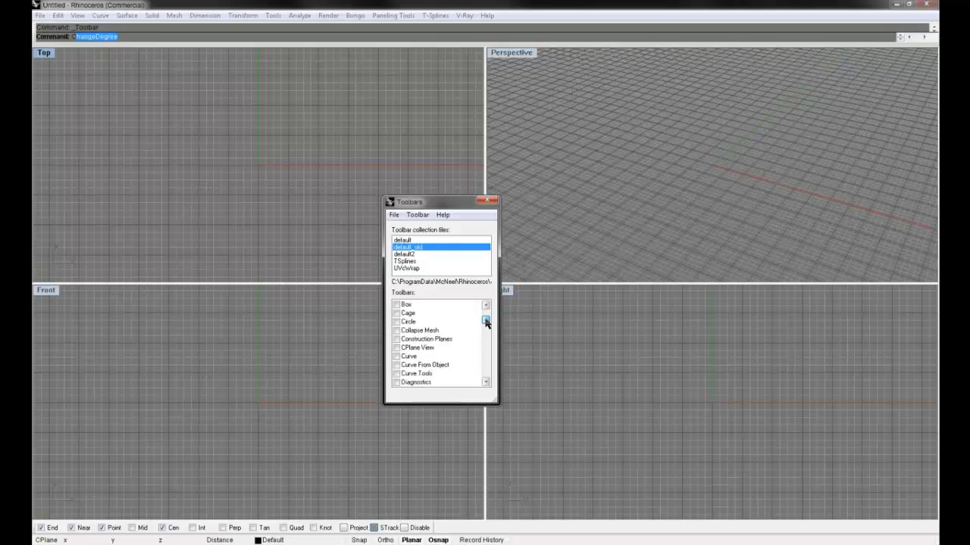
pyautogui.moveTo(485, 323); pyautogui.dragTo(485, 338)
pyautogui.click(396, 348)
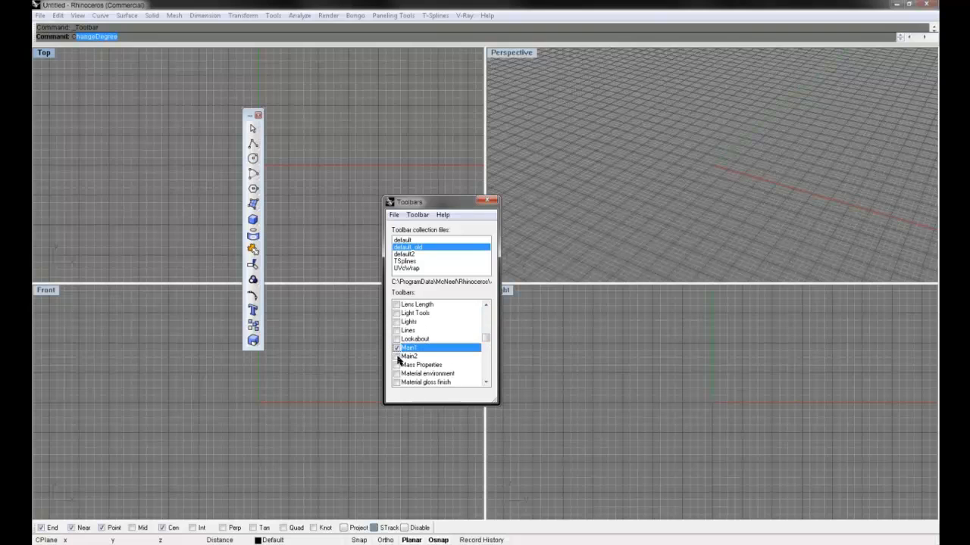
pyautogui.click(396, 356)
pyautogui.moveTo(485, 340); pyautogui.dragTo(484, 366)
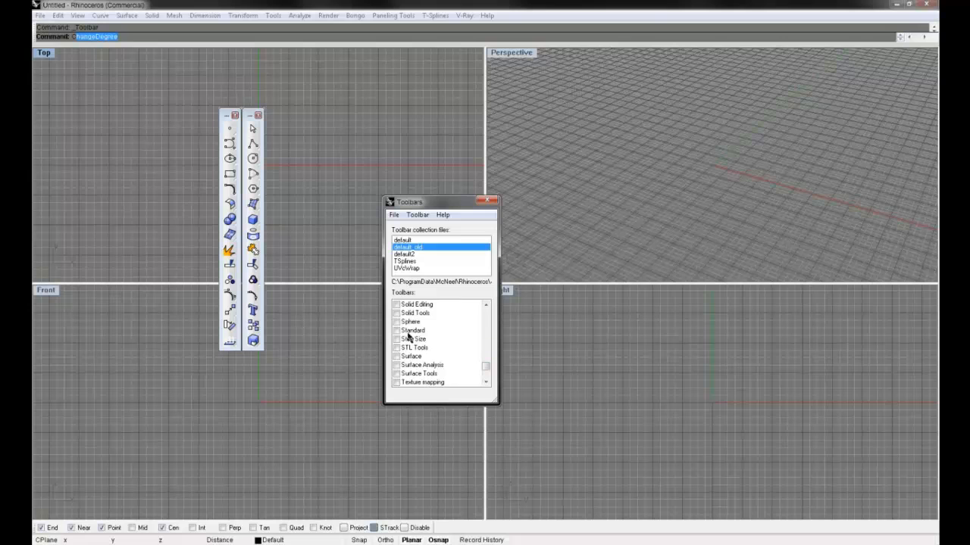
pyautogui.click(396, 331)
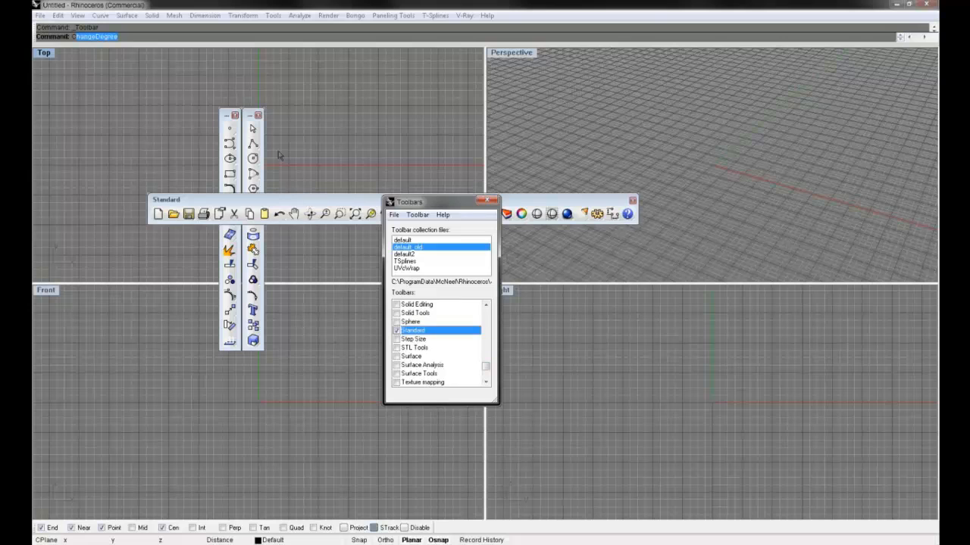
# Dock the Standard toolbar below the command line and bring back the Layers and Properties panels
pyautogui.click(491, 201)
pyautogui.moveTo(407, 201); pyautogui.dragTo(295, 55)
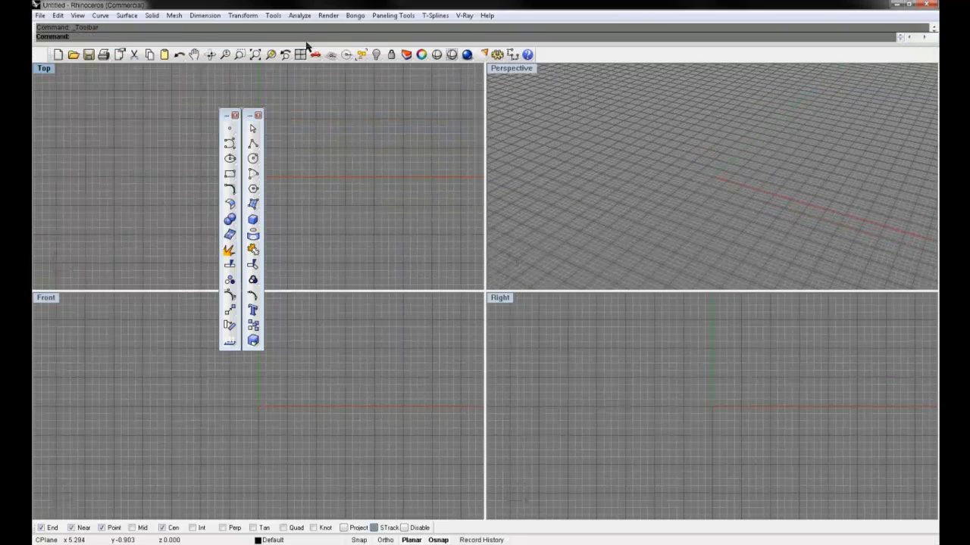
pyautogui.click(405, 55)
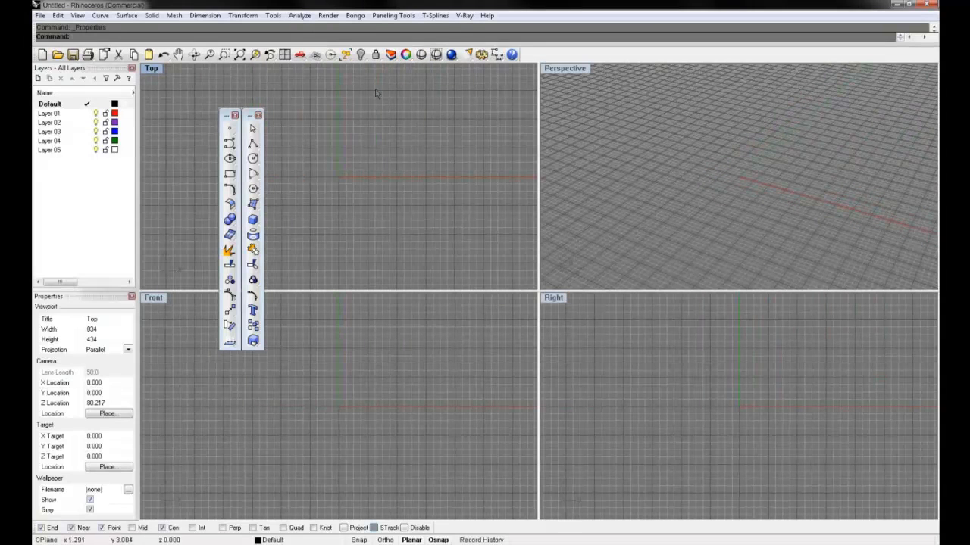
# Reopen the toolbar layout manager, save all toolbar collection files and close the manager
pyautogui.click(273, 16)
pyautogui.click(220, 84)
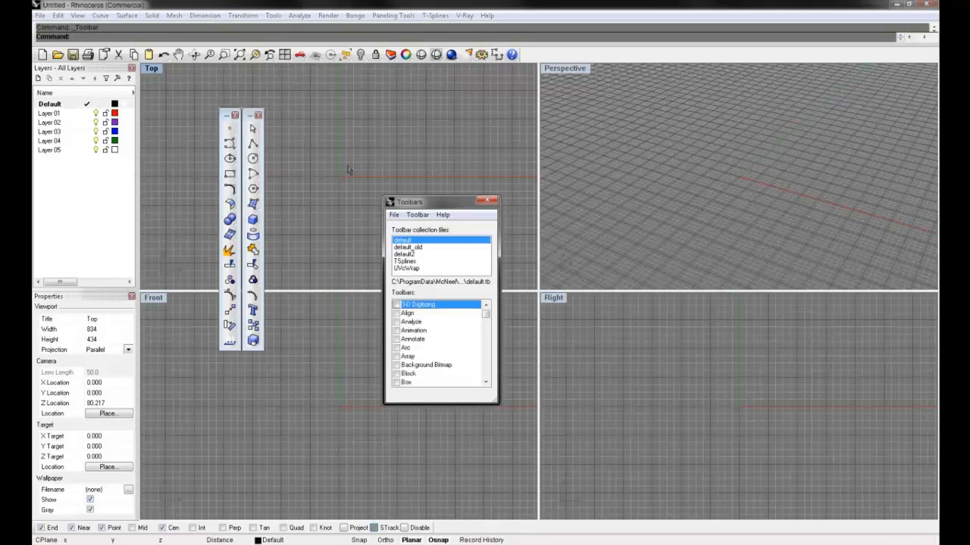
pyautogui.click(394, 216)
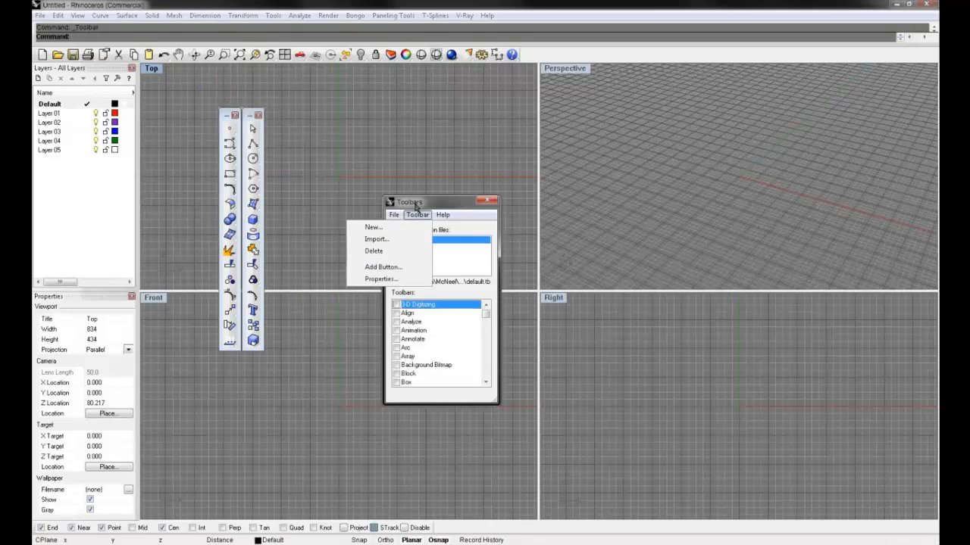
pyautogui.click(417, 215)
pyautogui.click(396, 216)
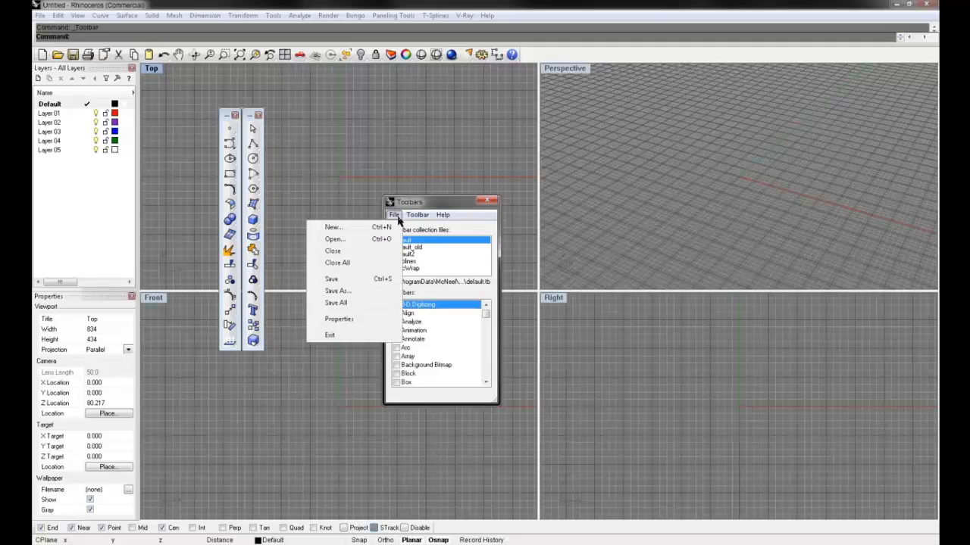
pyautogui.click(348, 303)
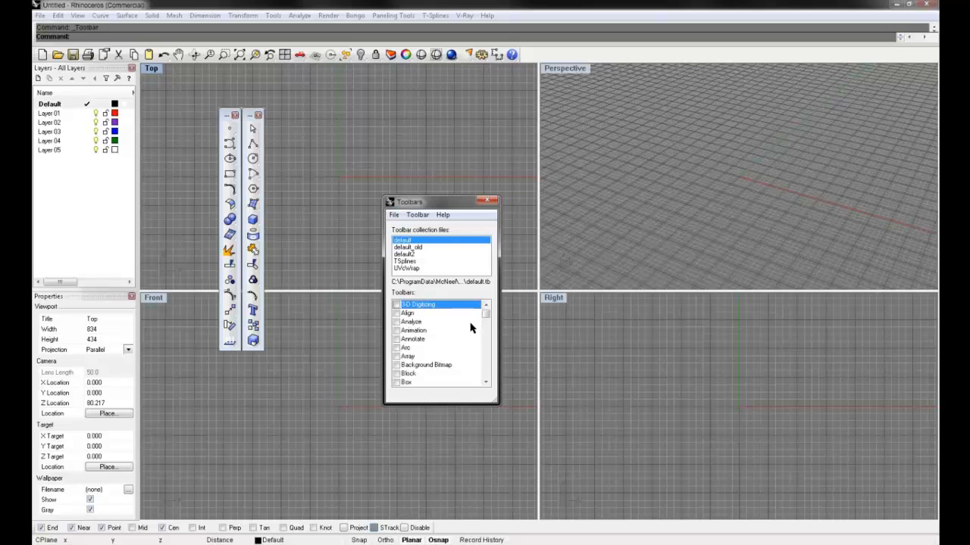
pyautogui.click(489, 202)
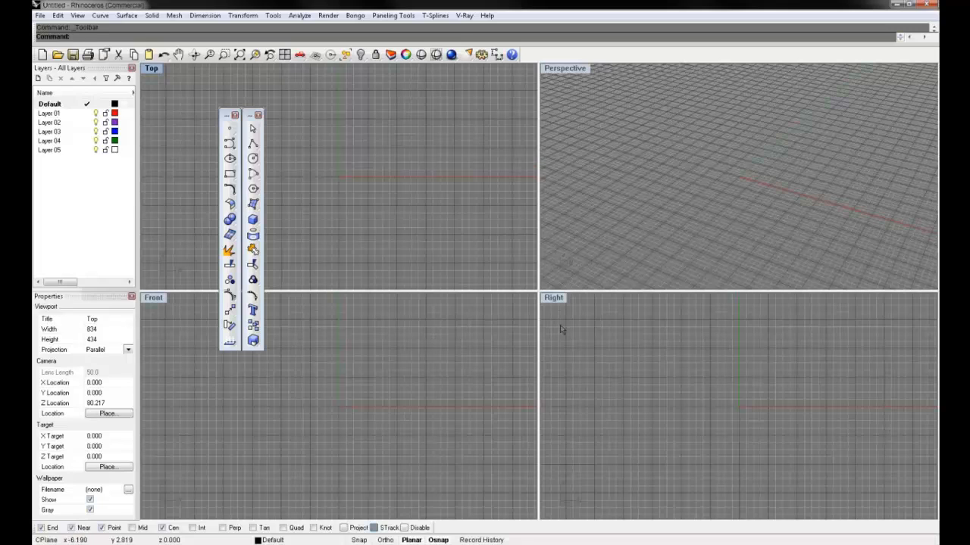
# Move the Main1 toolbar away from Main2 and examine the options for creating, importing and editing toolbars
pyautogui.moveTo(247, 117); pyautogui.dragTo(339, 161)
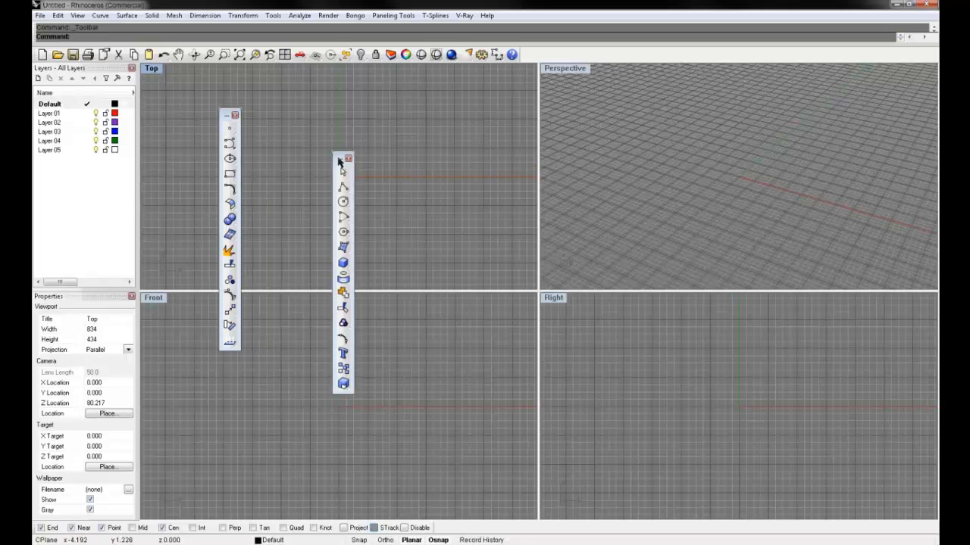
pyautogui.rightClick(339, 162)
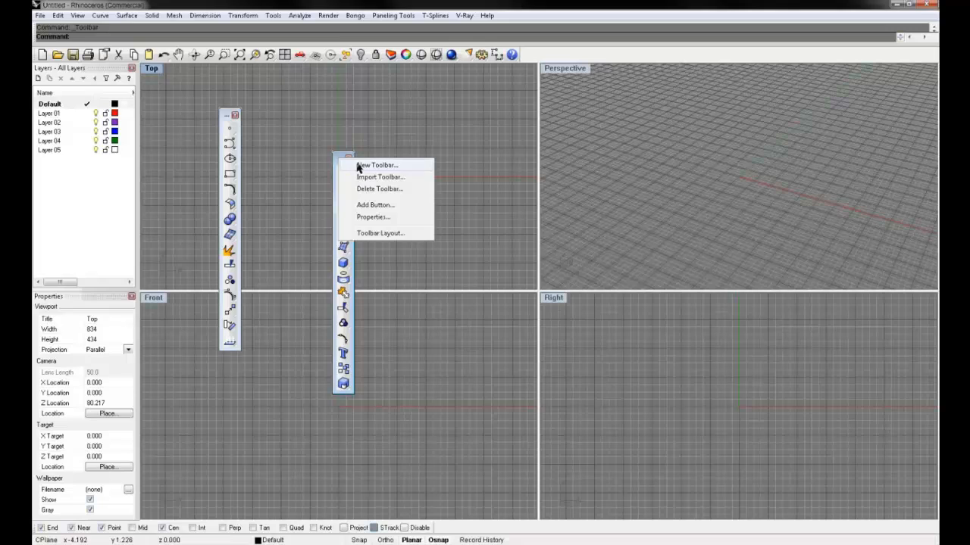
pyautogui.click(359, 165)
pyautogui.click(475, 336)
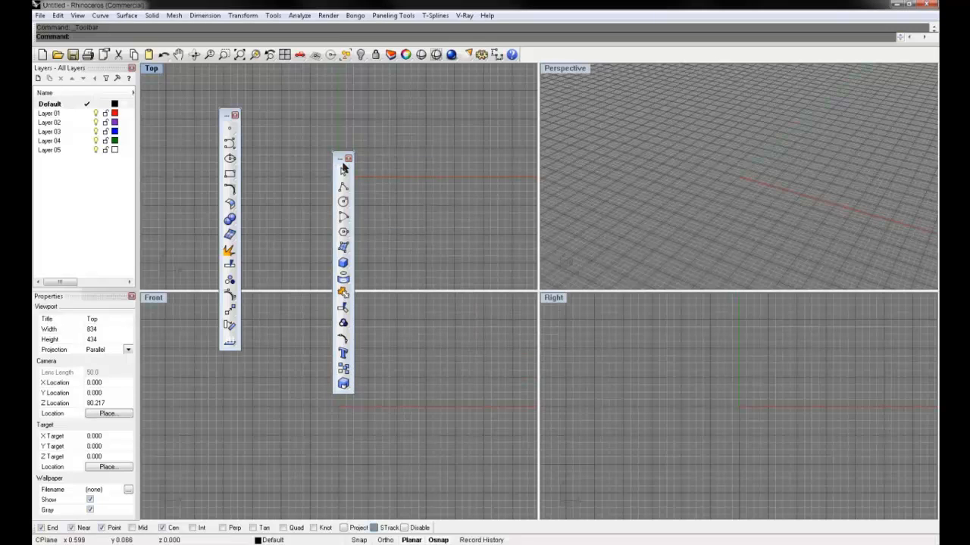
pyautogui.rightClick(341, 160)
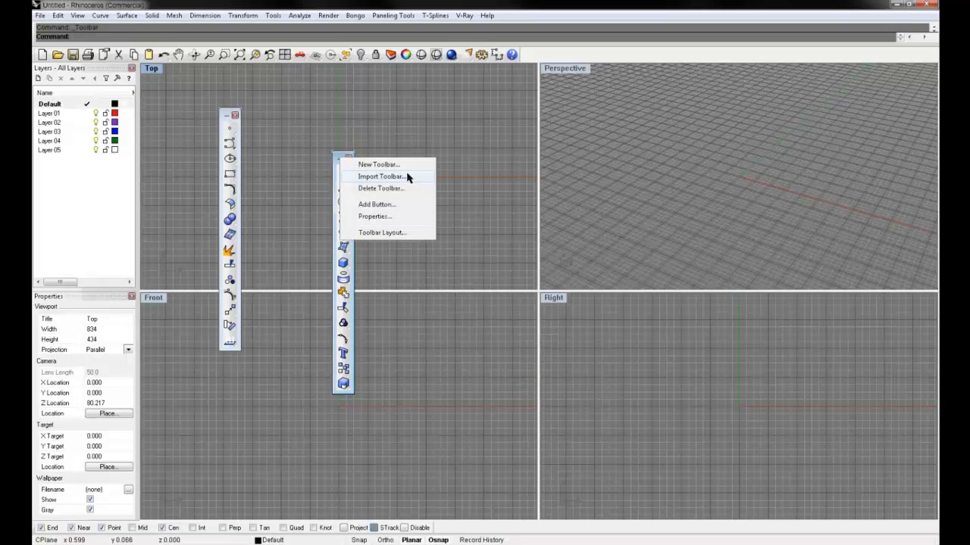
pyautogui.click(412, 258)
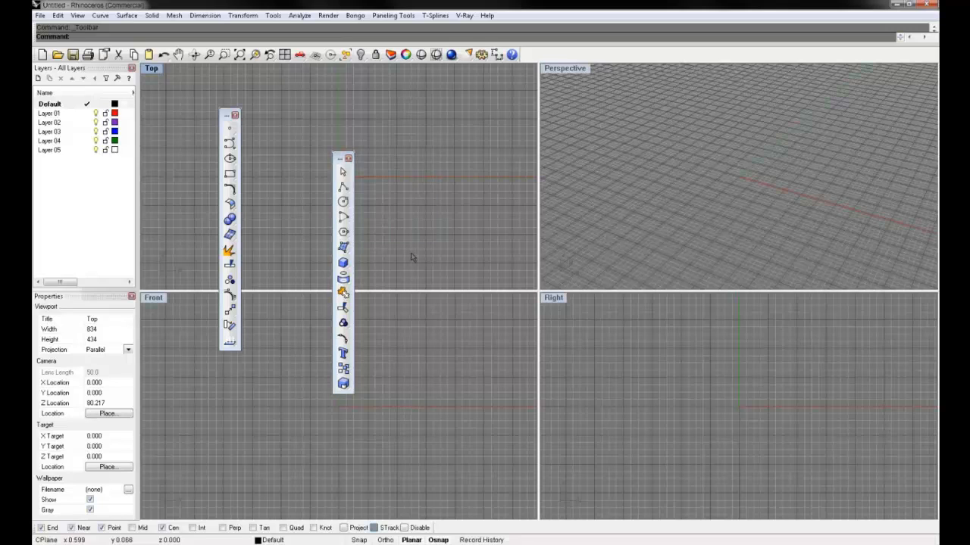
# Open the Cancel button's settings for editing, examine its icon in the bitmap editor and leave the icon as is
pyautogui.keyDown('shift'); pyautogui.rightClick(343, 173); pyautogui.keyUp('shift')
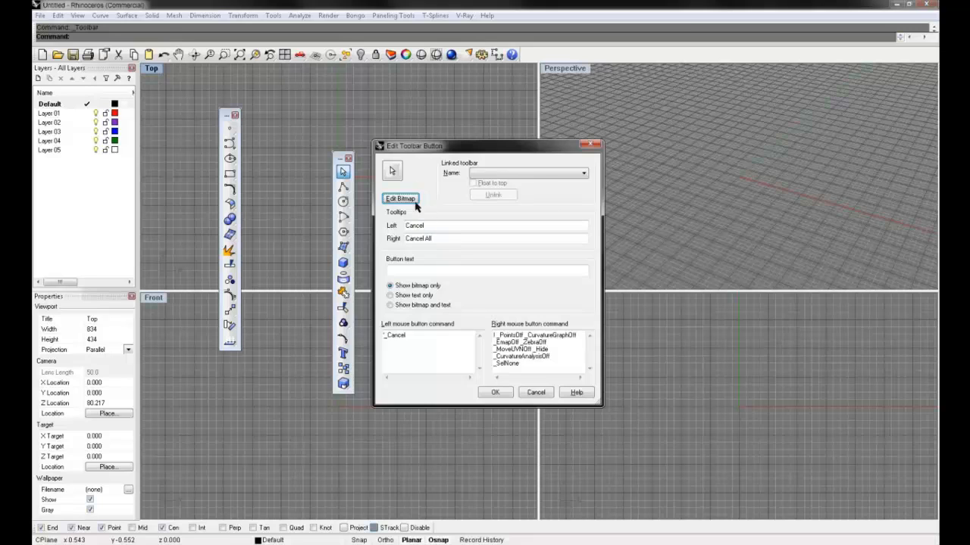
pyautogui.click(400, 198)
pyautogui.click(377, 163)
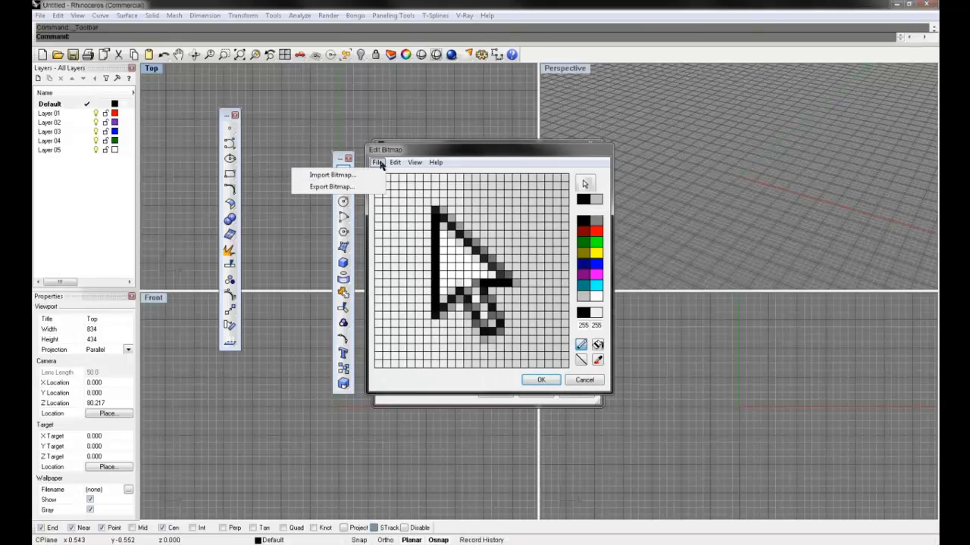
pyautogui.click(599, 383)
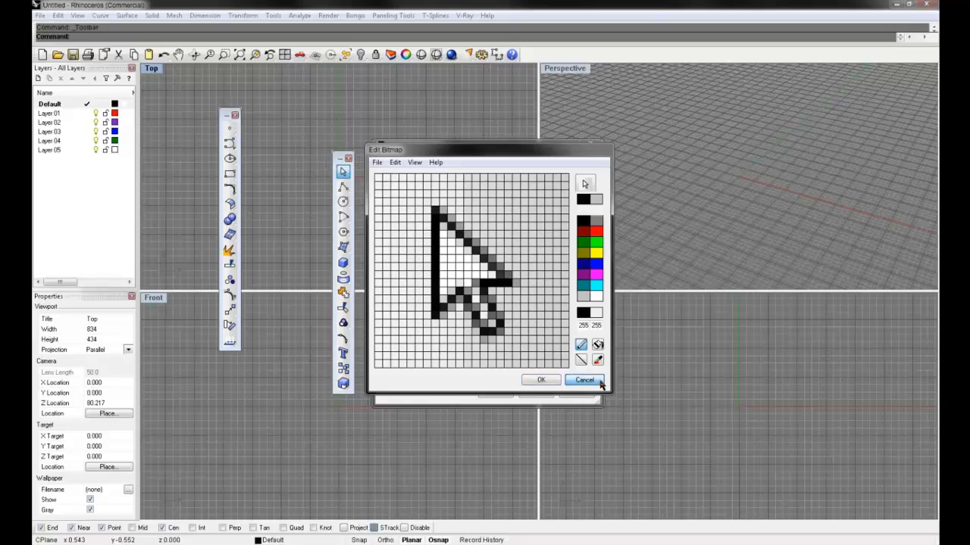
pyautogui.click(599, 382)
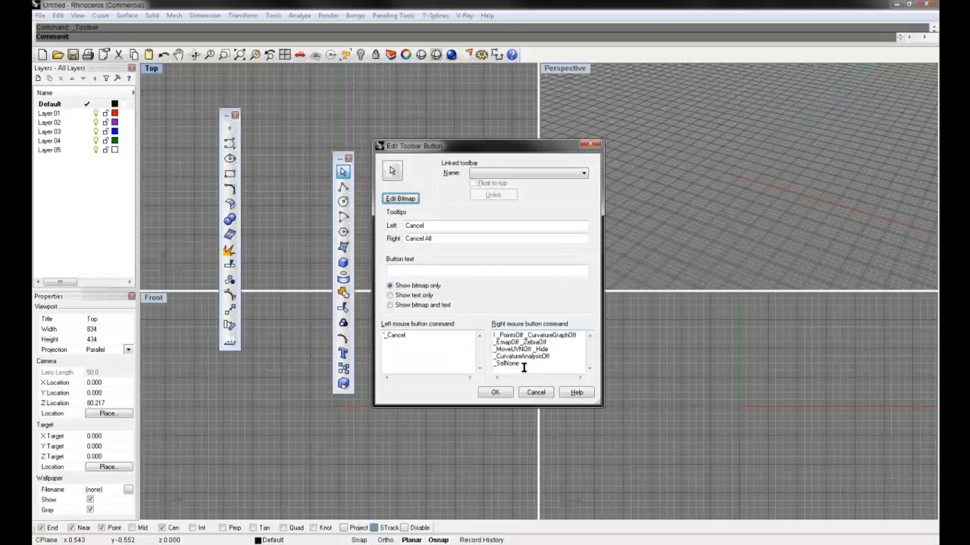
# Examine the Cancel button's secondary command macro and the list of linkable toolbars, then close the button settings
pyautogui.moveTo(523, 366); pyautogui.dragTo(494, 334)
pyautogui.click(553, 363)
pyautogui.click(553, 173)
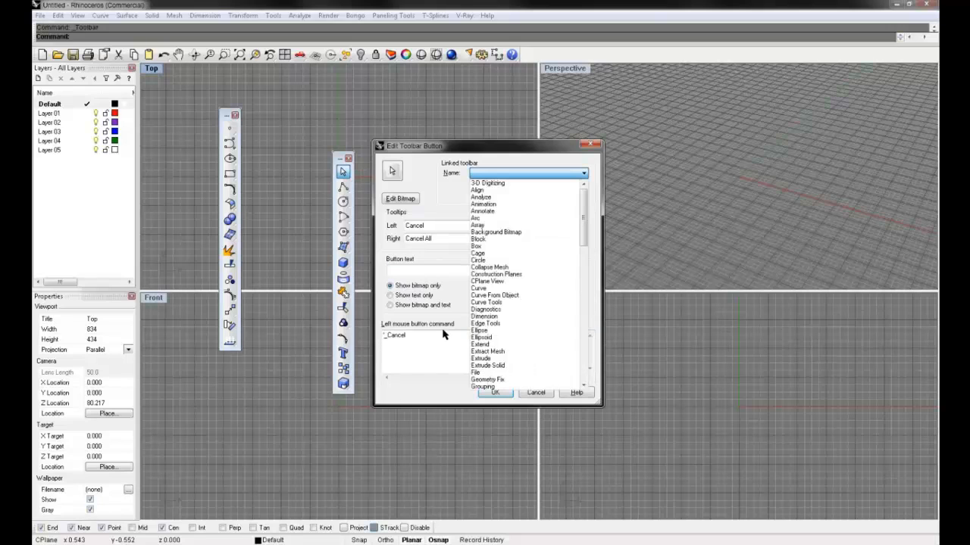
pyautogui.click(449, 198)
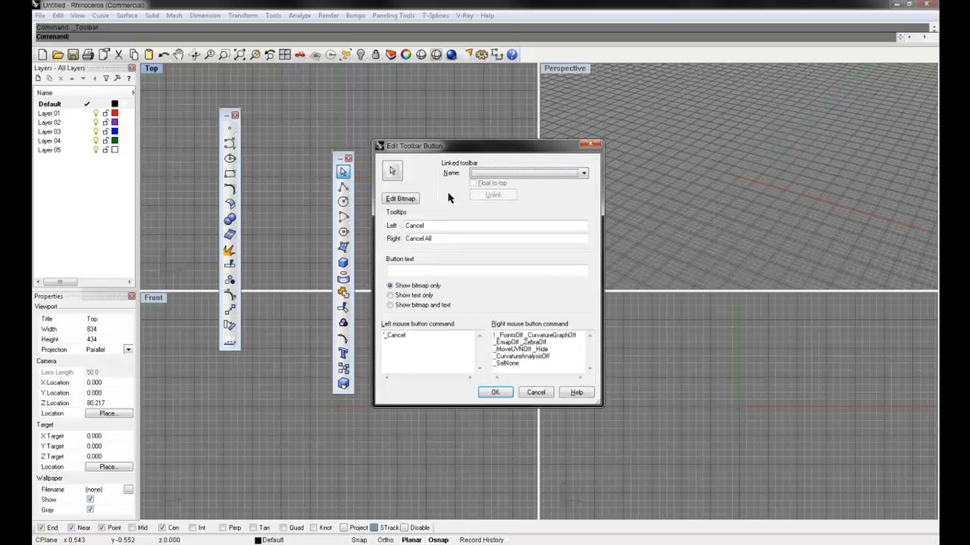
pyautogui.click(506, 393)
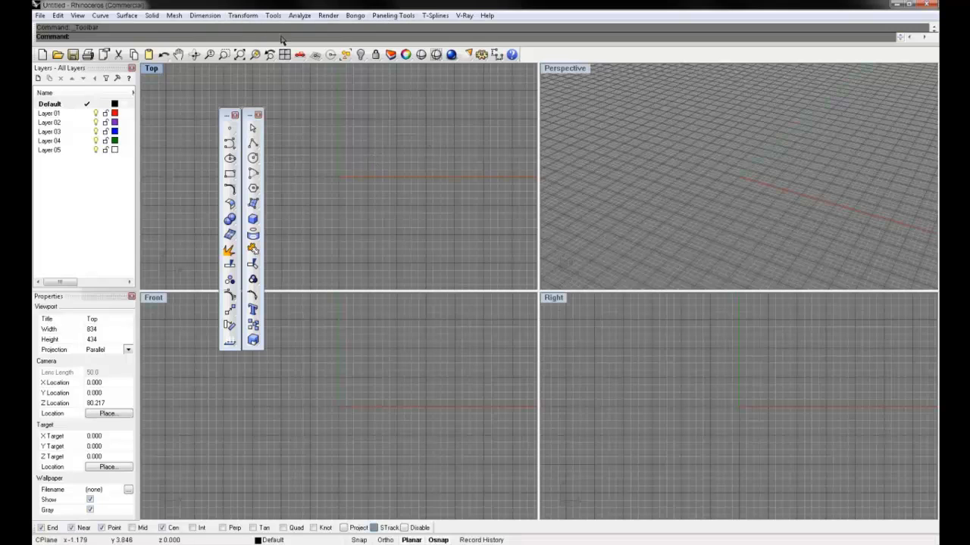
# Detach the Solid toolbar from Main1 as a floating toolbar and close it
pyautogui.click(277, 380)
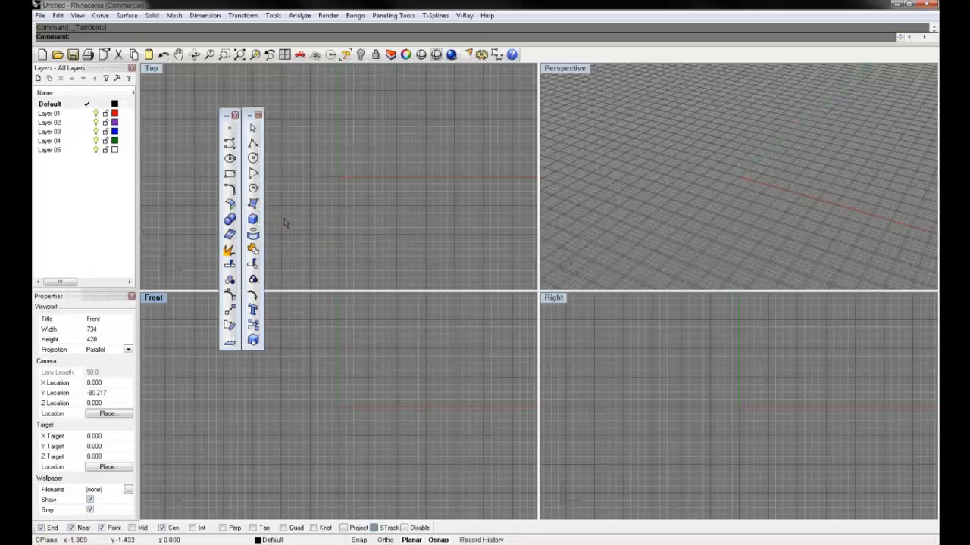
pyautogui.click(254, 220)
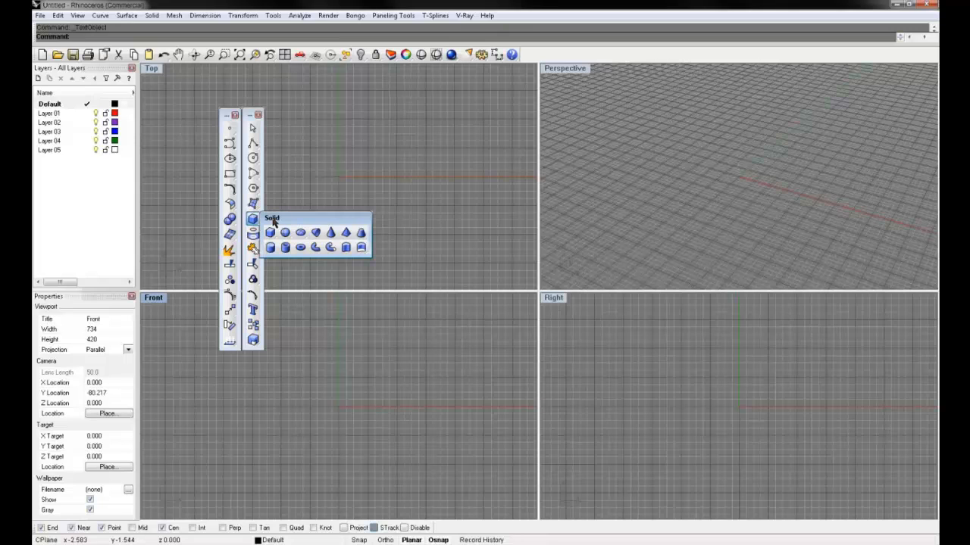
pyautogui.moveTo(272, 221); pyautogui.dragTo(303, 219)
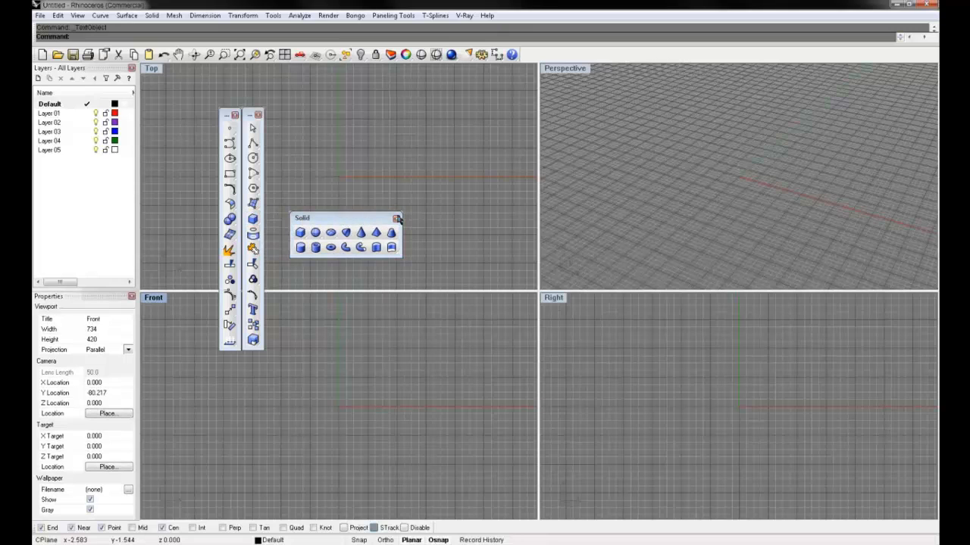
pyautogui.click(396, 220)
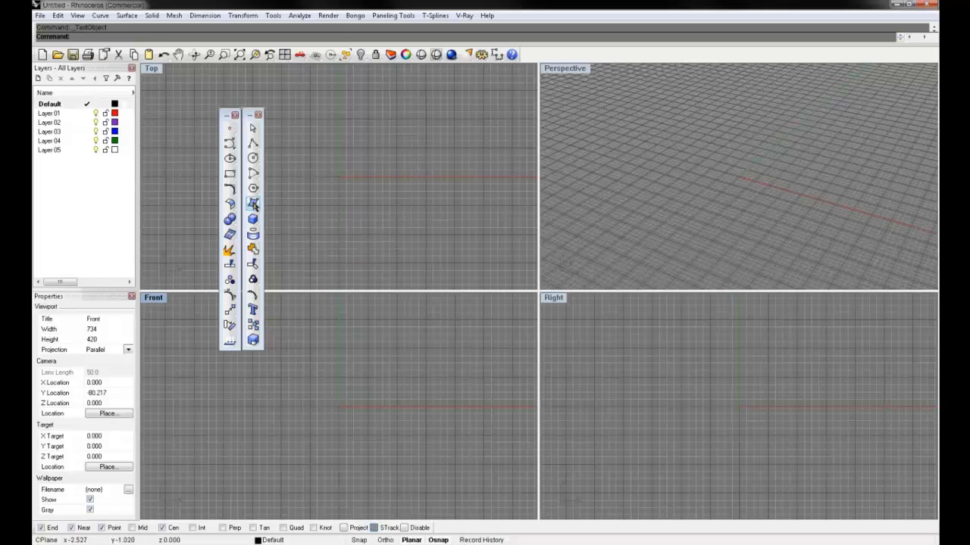
# Detach the Surface toolbar and its nested Plane toolbar as floating toolbars, then close both
pyautogui.click(253, 205)
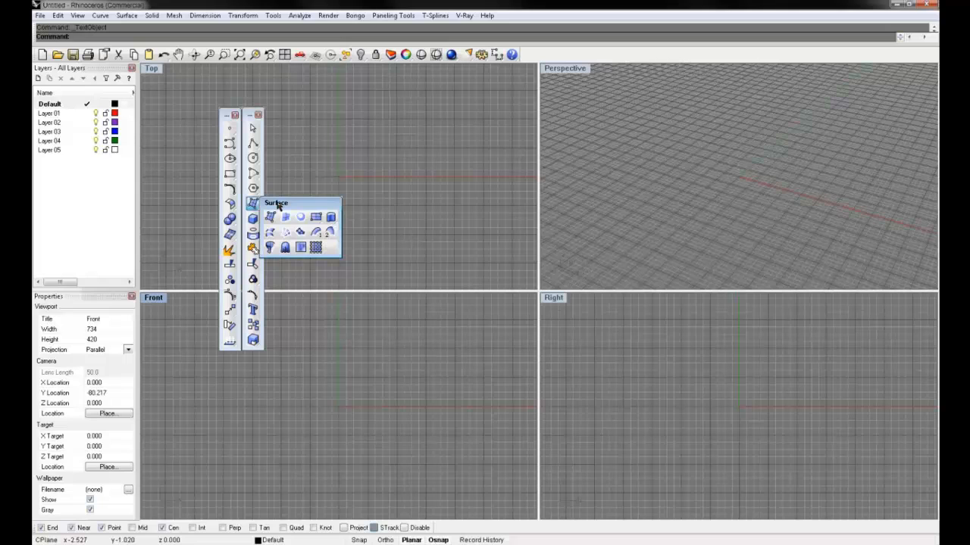
pyautogui.moveTo(278, 206); pyautogui.dragTo(411, 222)
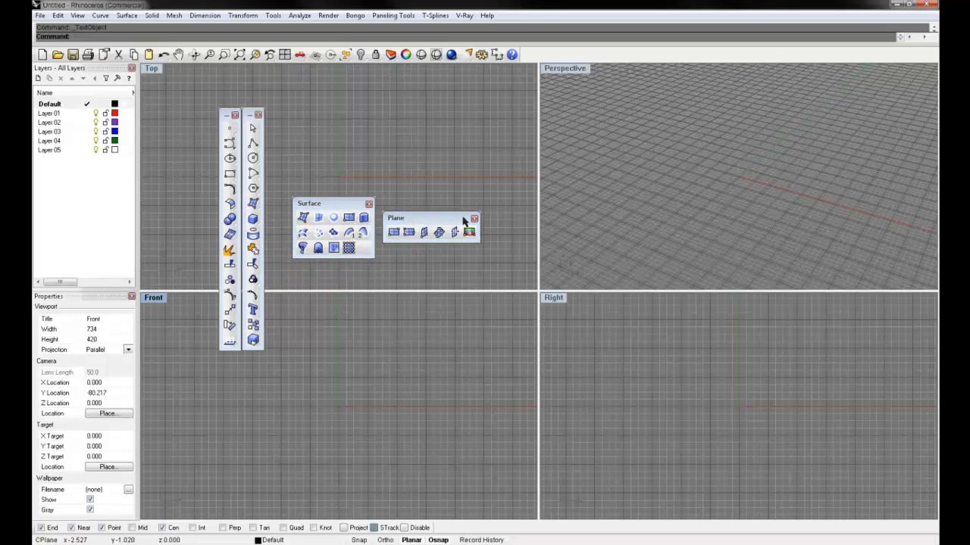
pyautogui.click(474, 219)
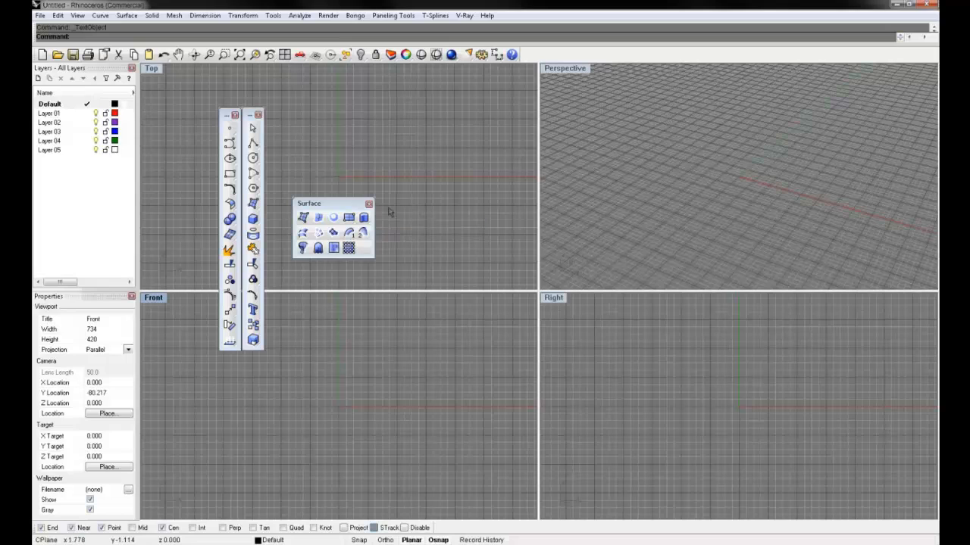
pyautogui.click(369, 204)
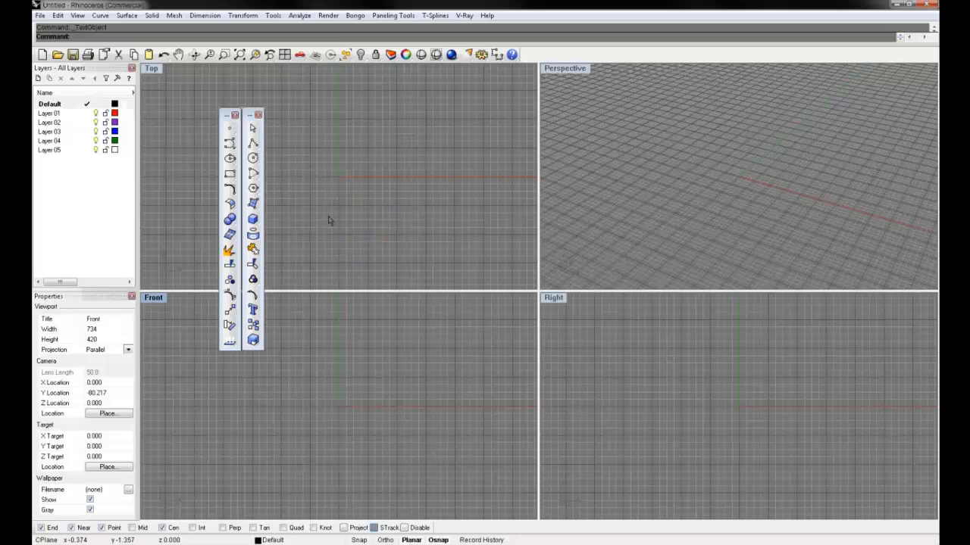